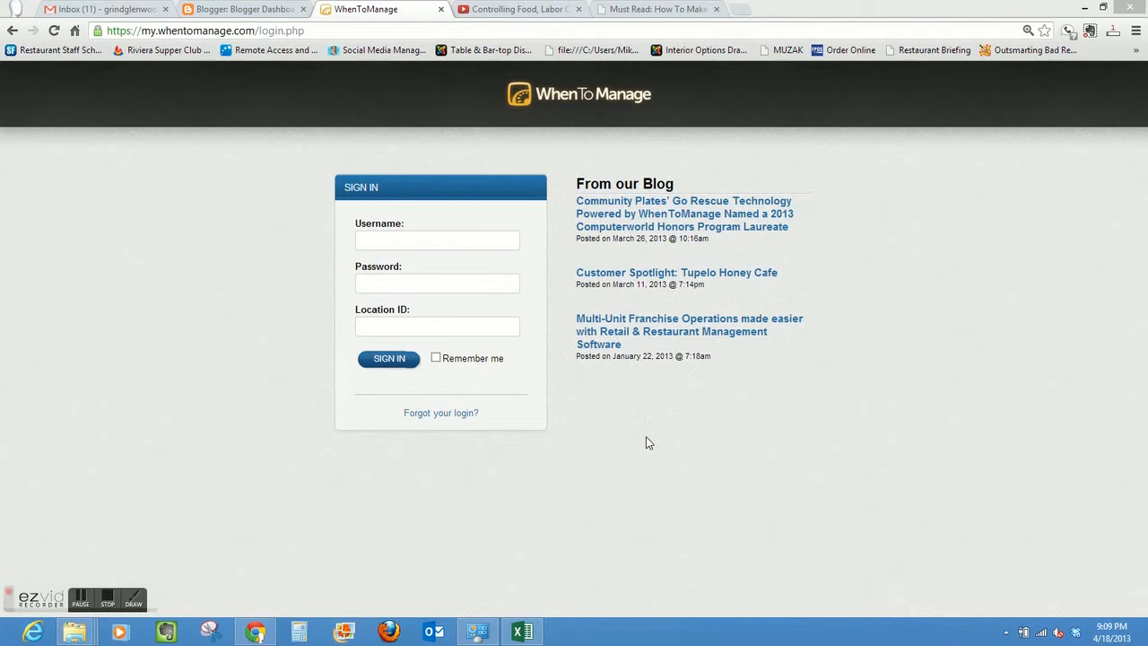
- Sign in with the account username and password, using eljebel as the location ID
left_click(430, 246)
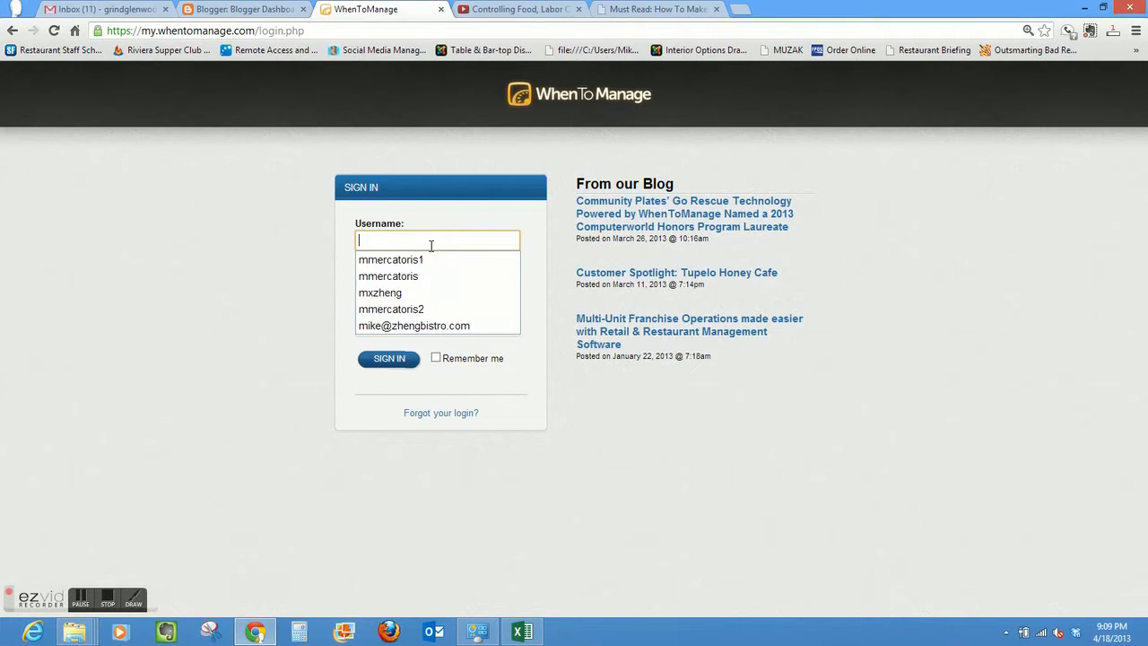
left_click(431, 259)
left_click(436, 283)
type("********")
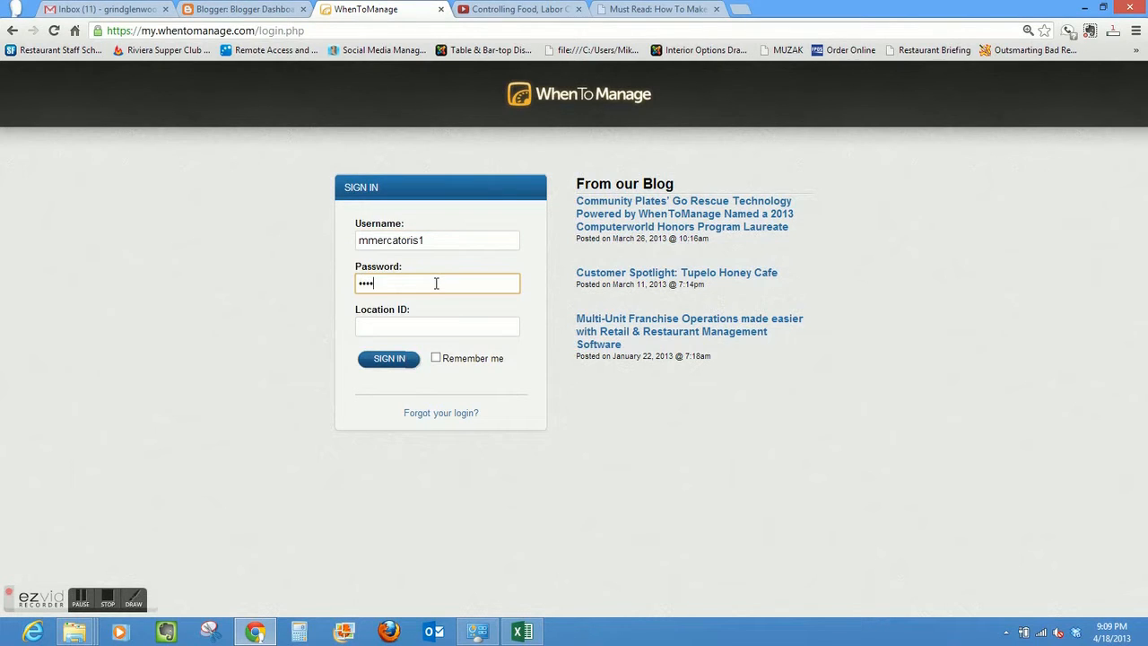
left_click(428, 328)
type("eljebe")
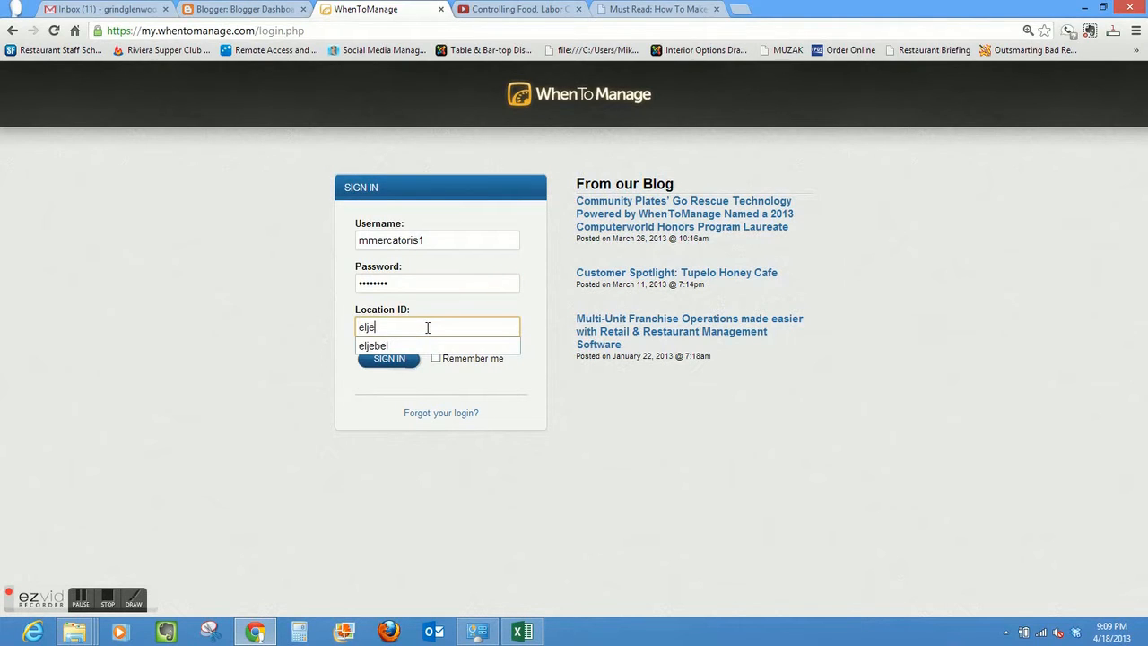
type("l")
left_click(393, 362)
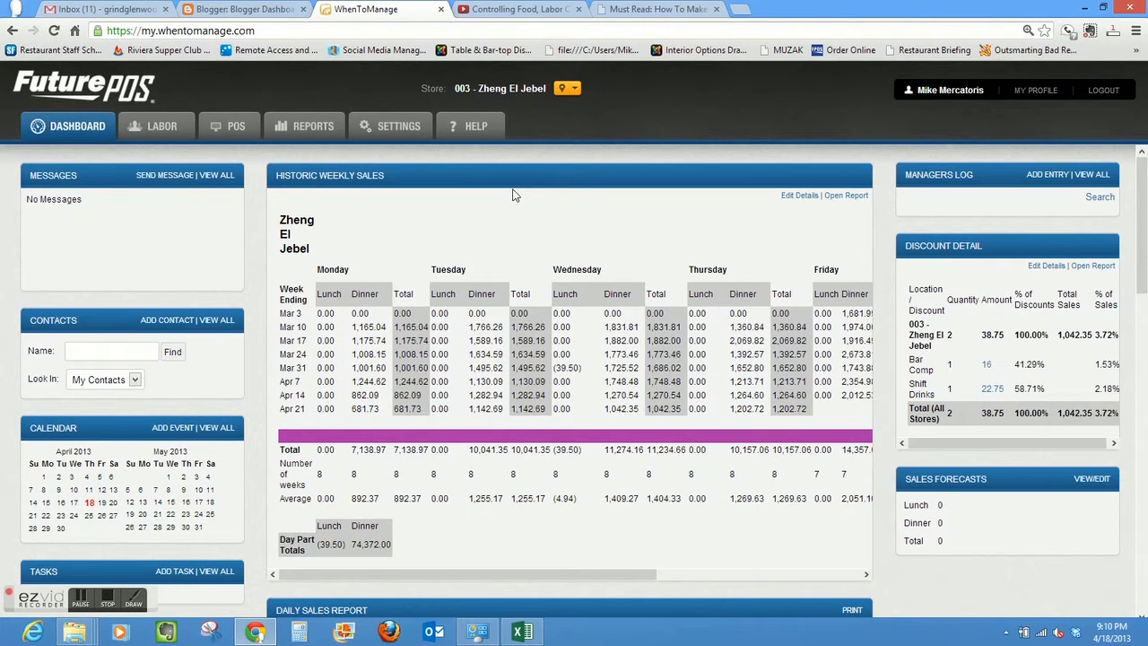
- Open the labor schedules and set the displayed week to the one starting Mon, Feb 4, 2013
left_click(162, 128)
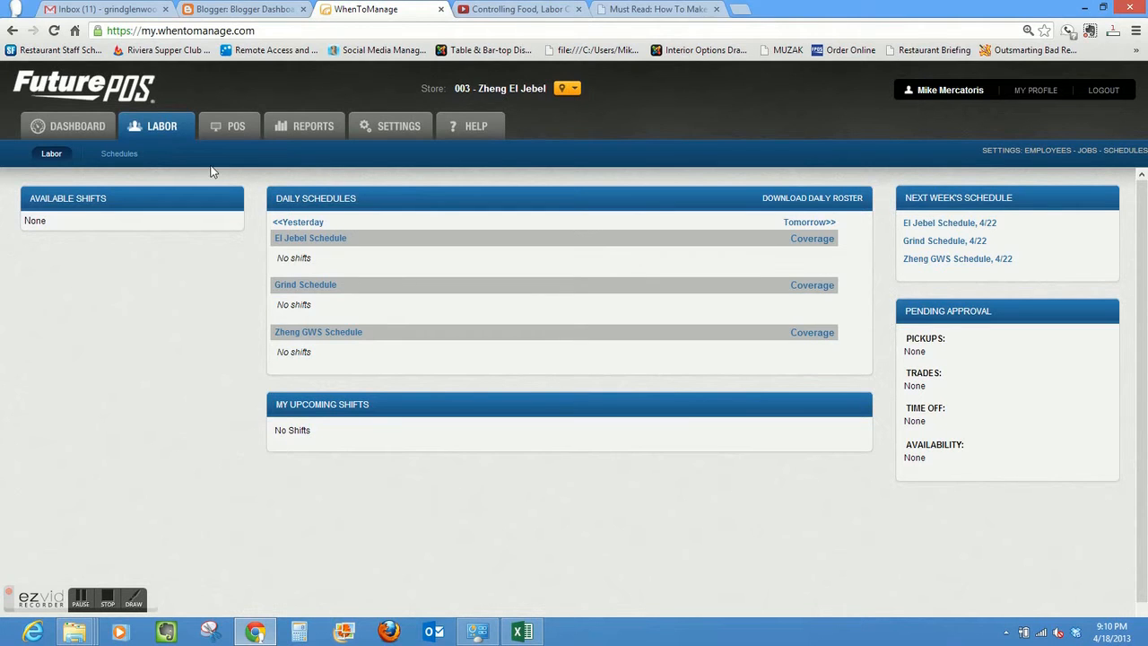
left_click(119, 154)
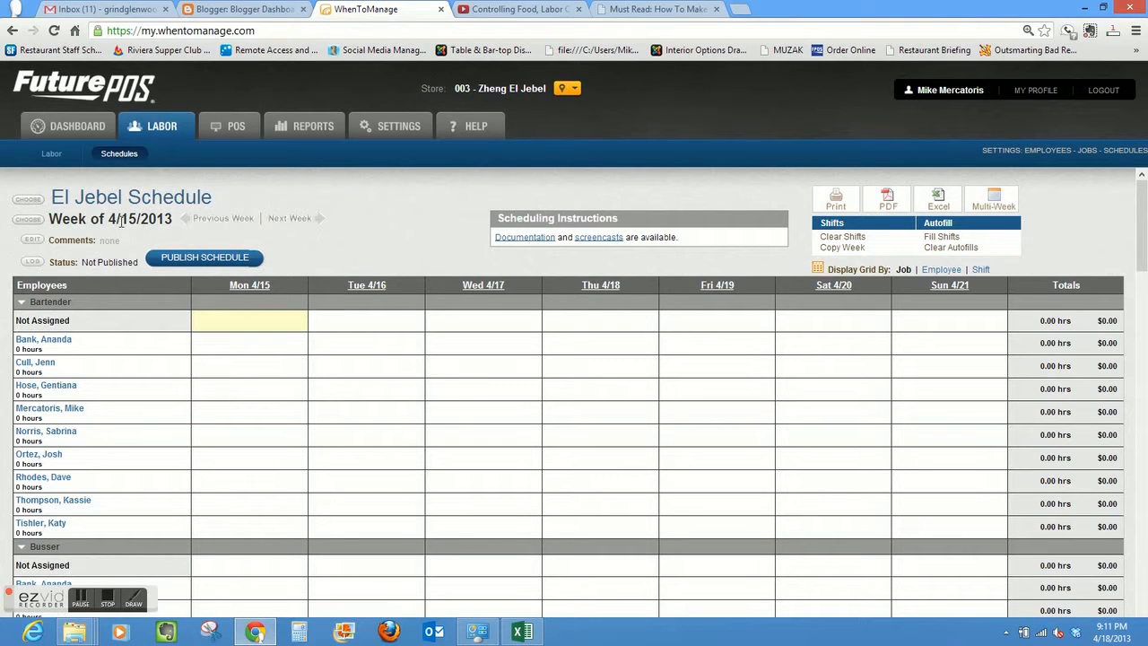
left_click(27, 221)
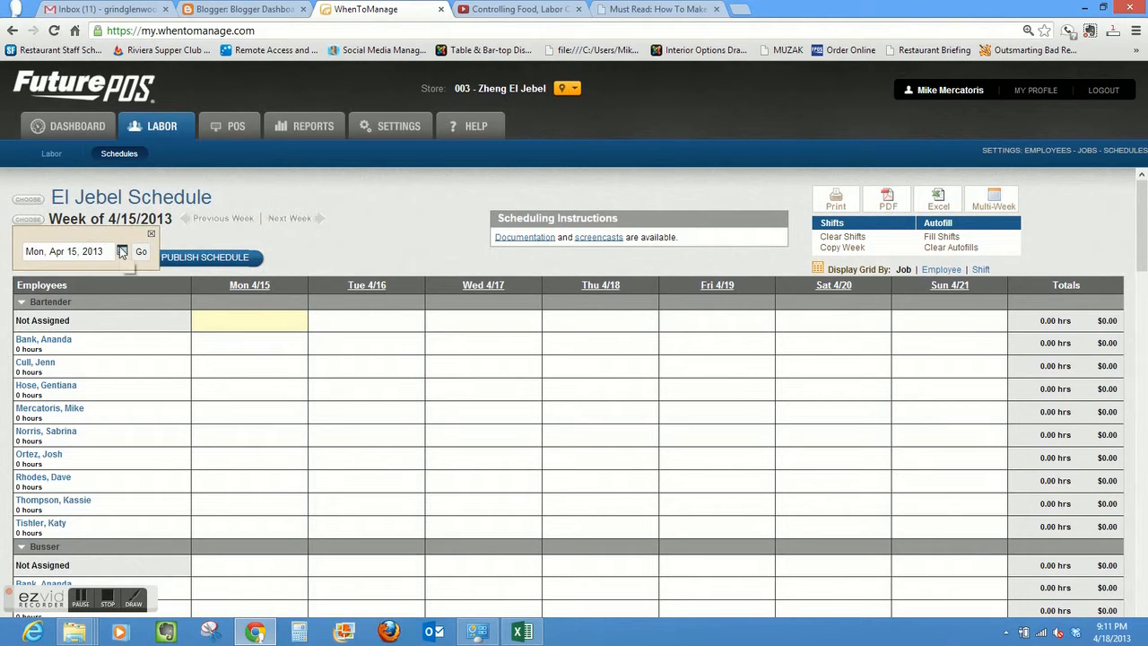
left_click(122, 252)
left_click(37, 276)
left_click(36, 275)
left_click(37, 276)
left_click(190, 276)
left_click(68, 339)
left_click(142, 254)
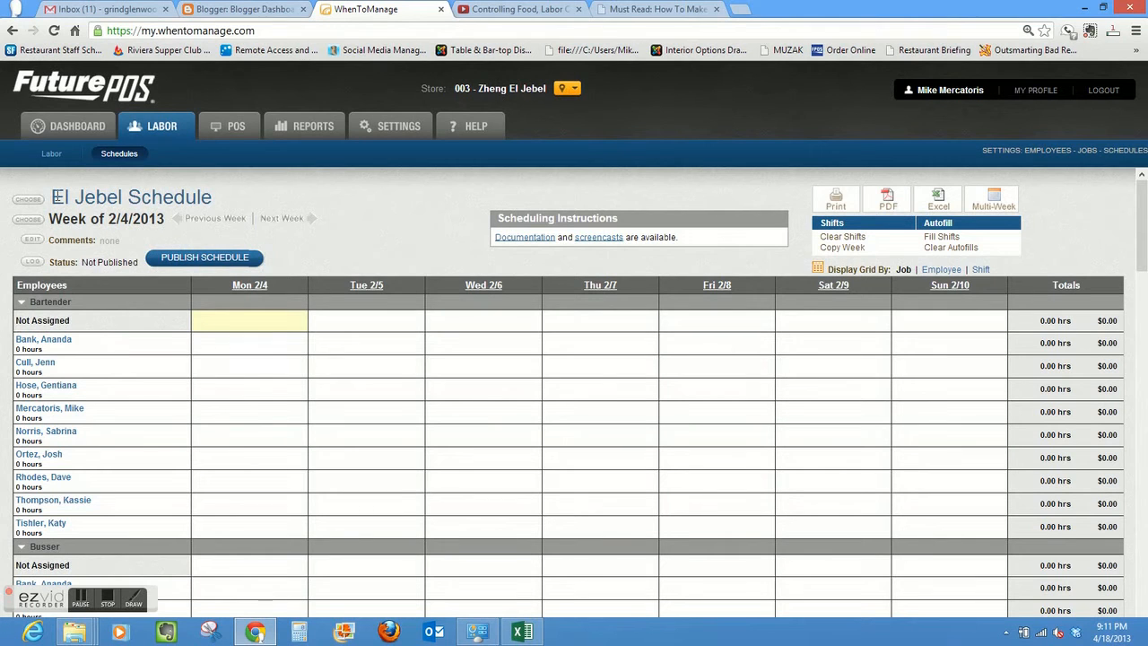
- Choose the El Jebel Schedule and look over its employee rows for the Bartender and Busser jobs
left_click(30, 201)
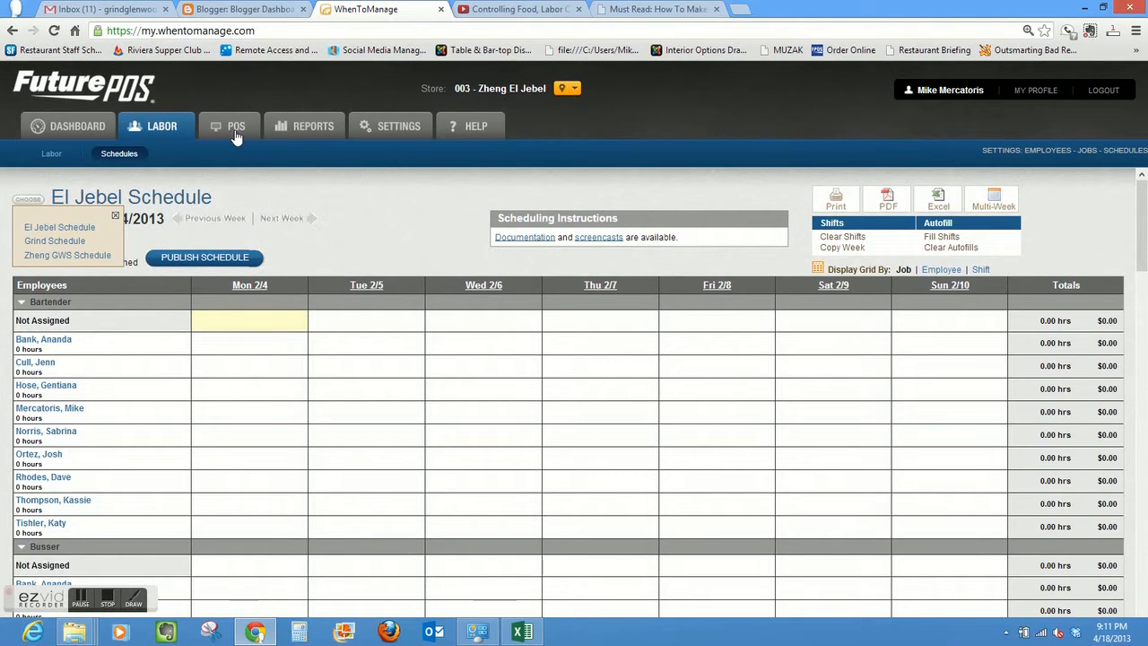
left_click(59, 230)
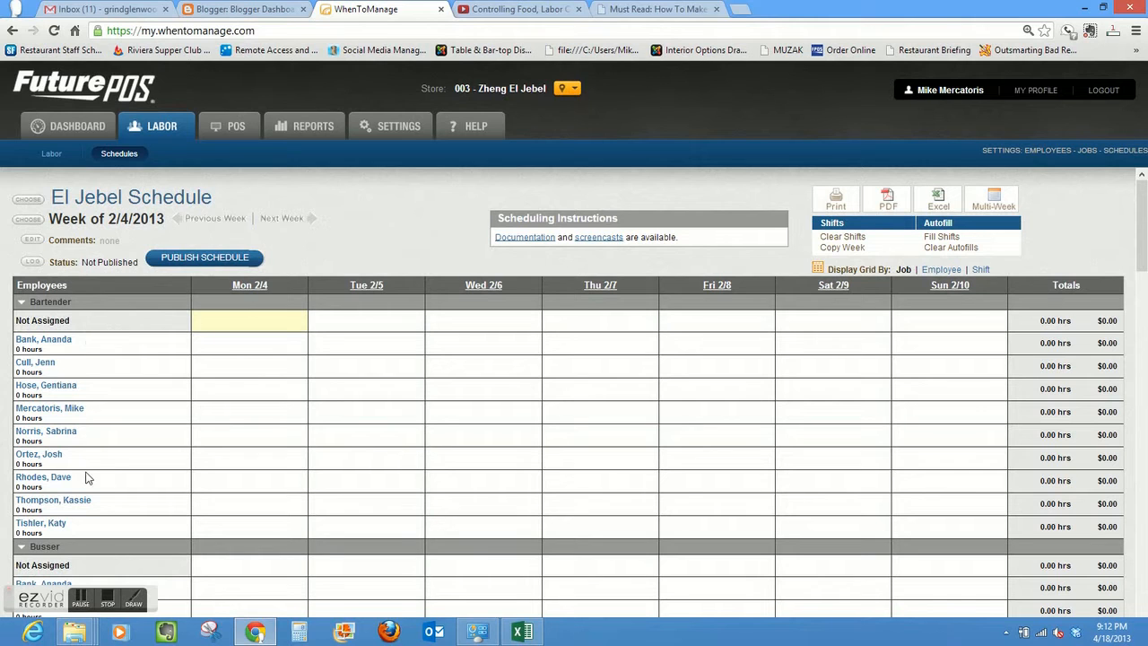
mouse_move(1146, 224)
left_mouse_down()
mouse_move(1146, 480)
mouse_move(1146, 224)
left_mouse_up()
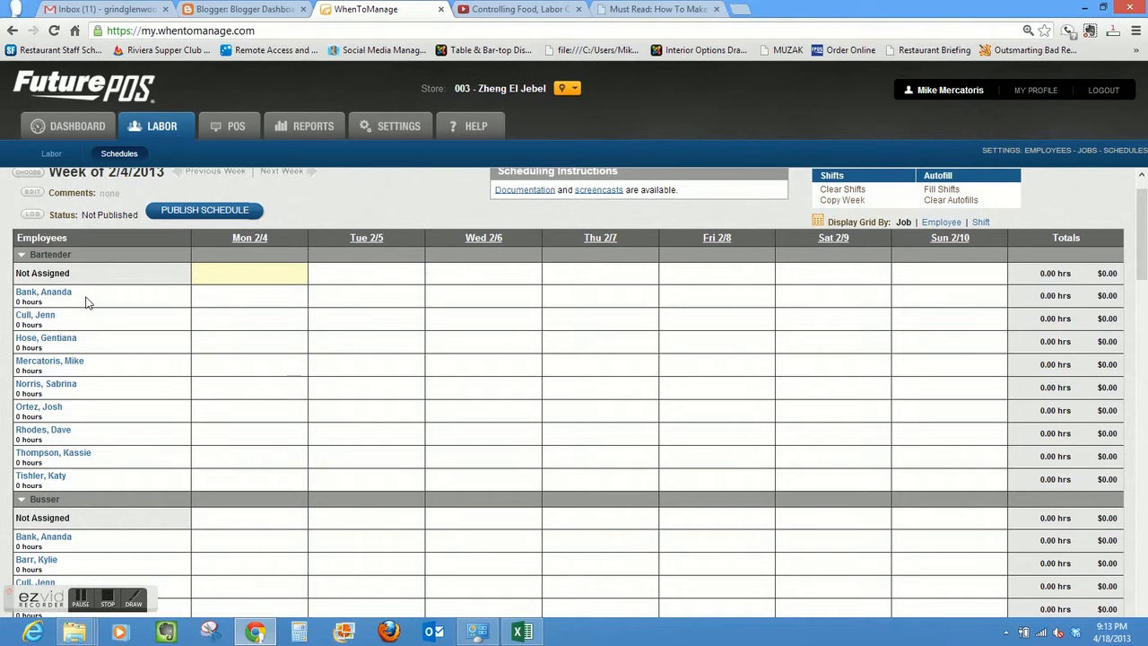
mouse_move(274, 491)
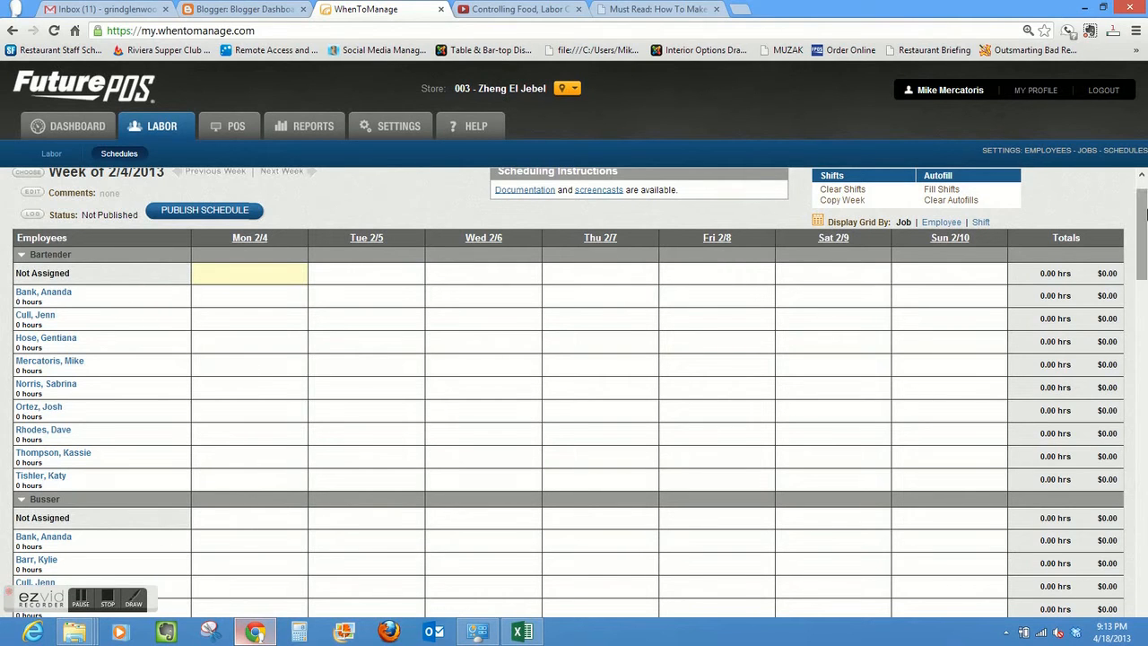
mouse_move(1145, 224)
left_mouse_down()
mouse_move(1145, 260)
mouse_move(1145, 238)
left_mouse_up()
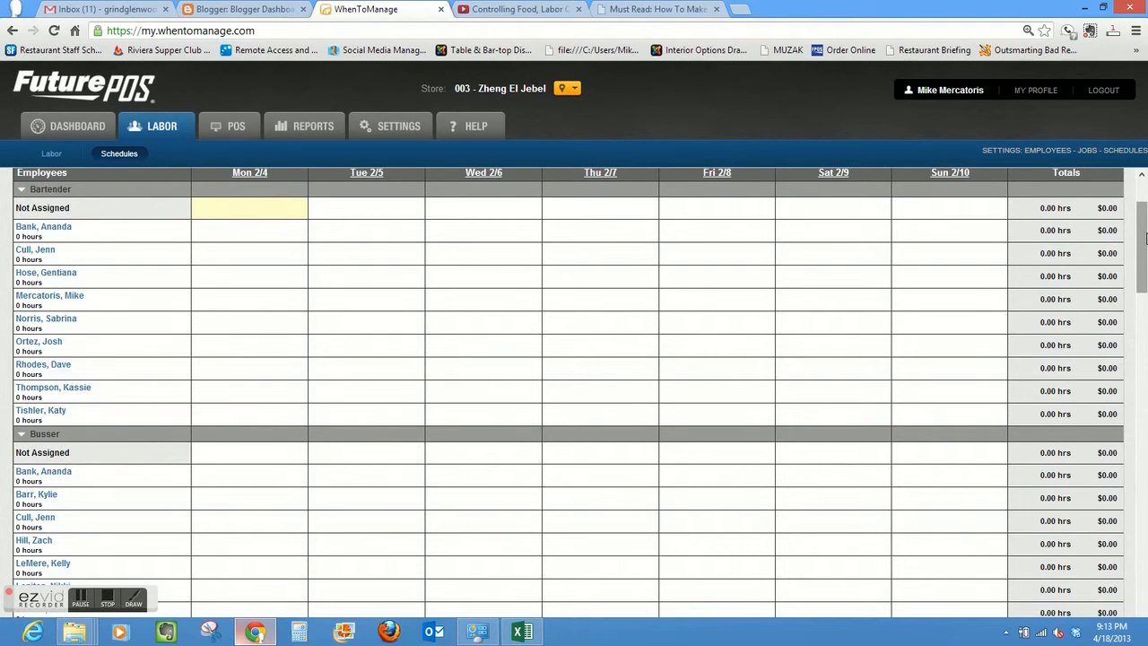
- Start a new unassigned Bartender shift on Mon 2/4 running from 03:45 pm to 10:00 pm
left_click_drag(1145, 240, 1145, 219)
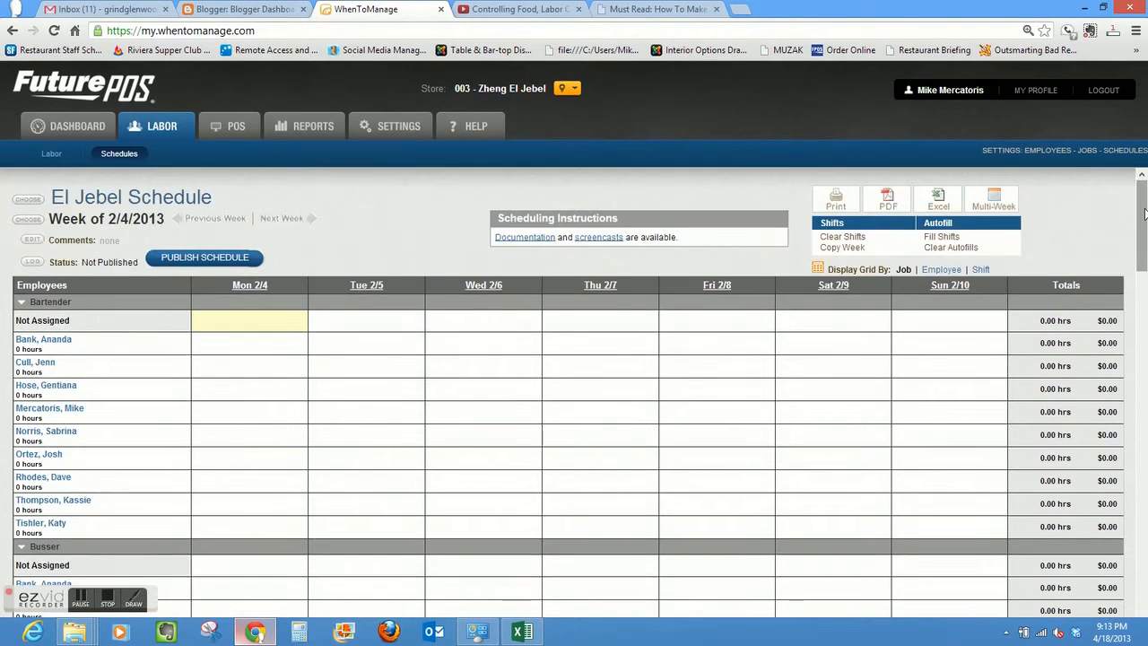
left_click(250, 327)
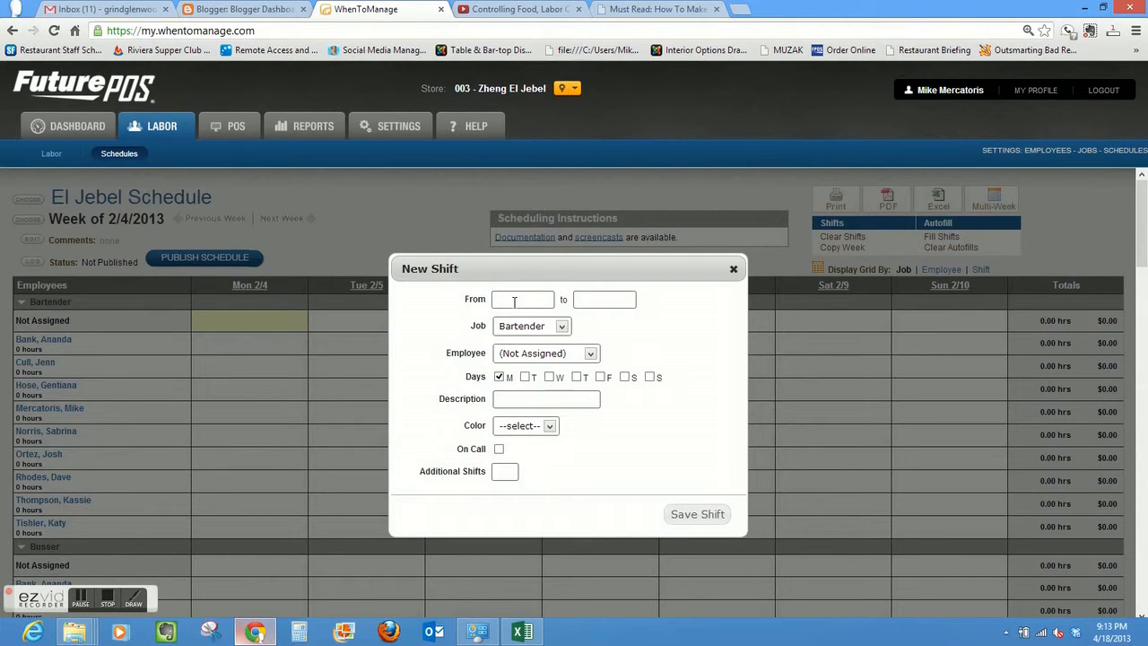
left_click(514, 301)
left_click_drag(545, 372, 544, 414)
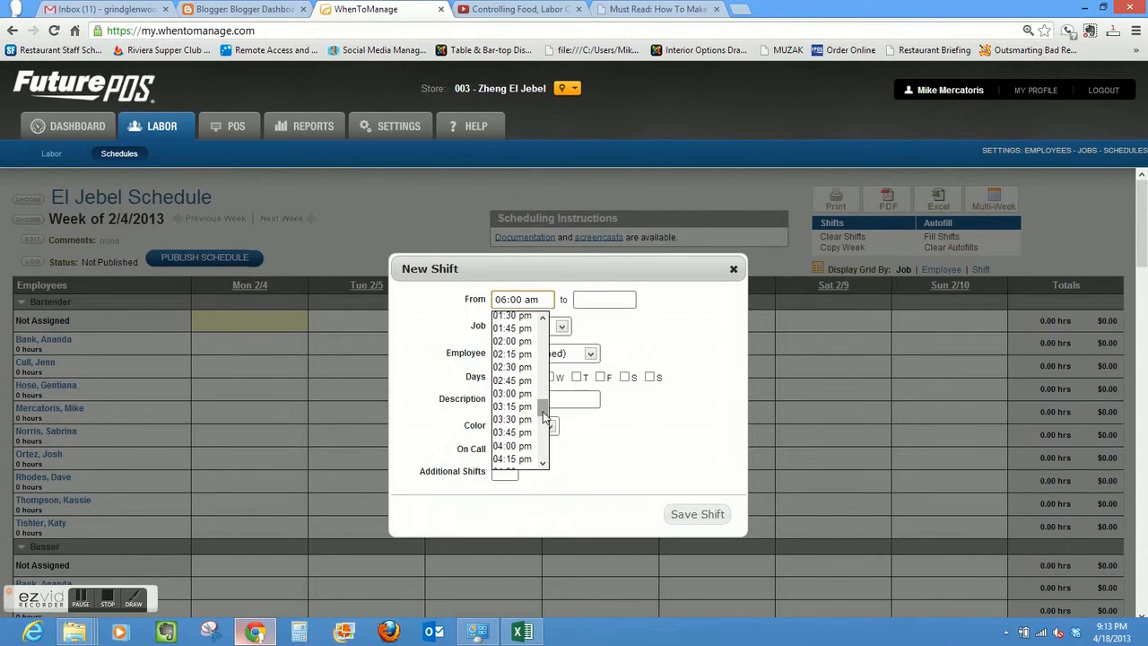
left_click(516, 432)
left_click(612, 303)
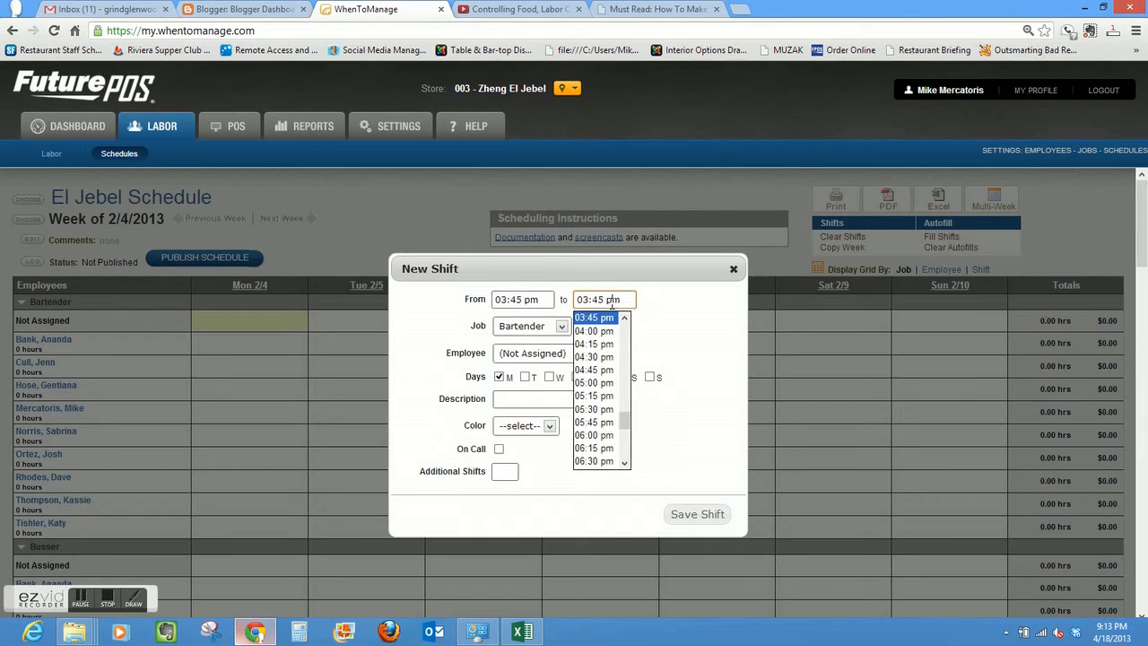
left_click_drag(628, 420, 627, 449)
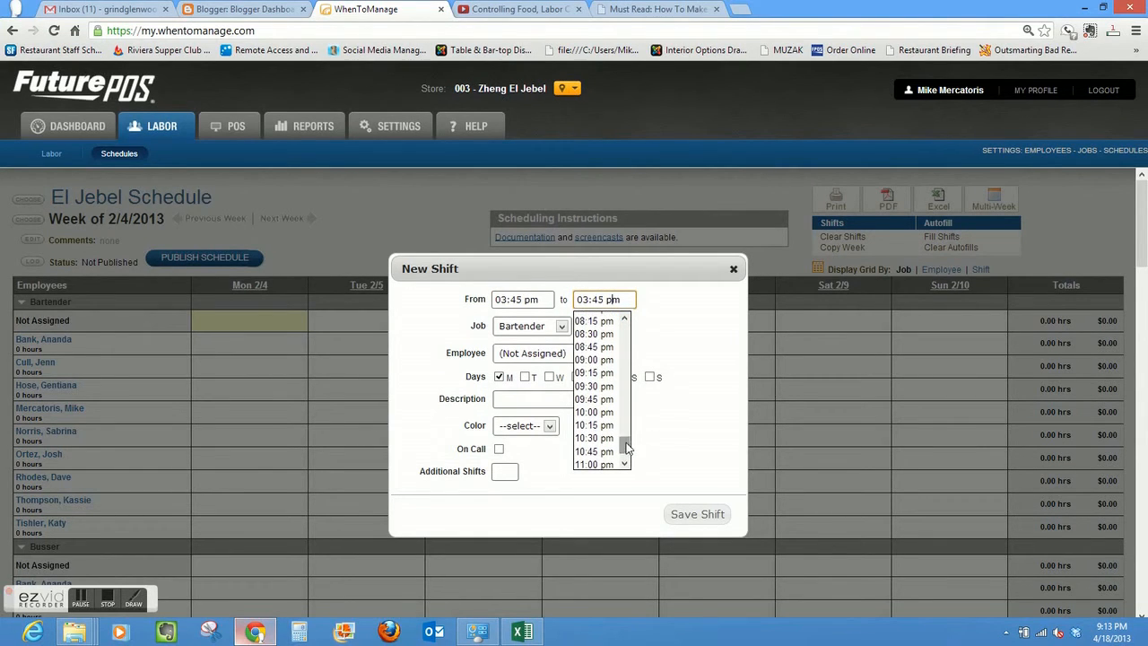
left_click(594, 412)
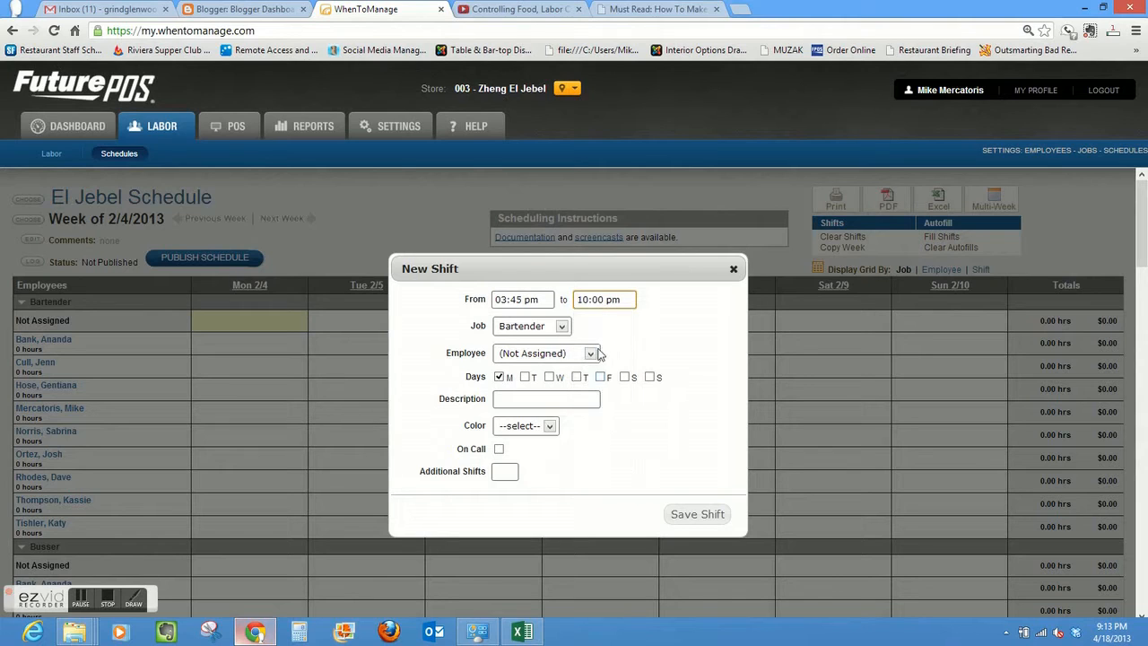
- Extend the Bartender shift to Tuesday and Thursday through Sunday, color it Gray, and save it
left_click(526, 378)
left_click(578, 378)
left_click(601, 378)
left_click(626, 377)
left_click(650, 378)
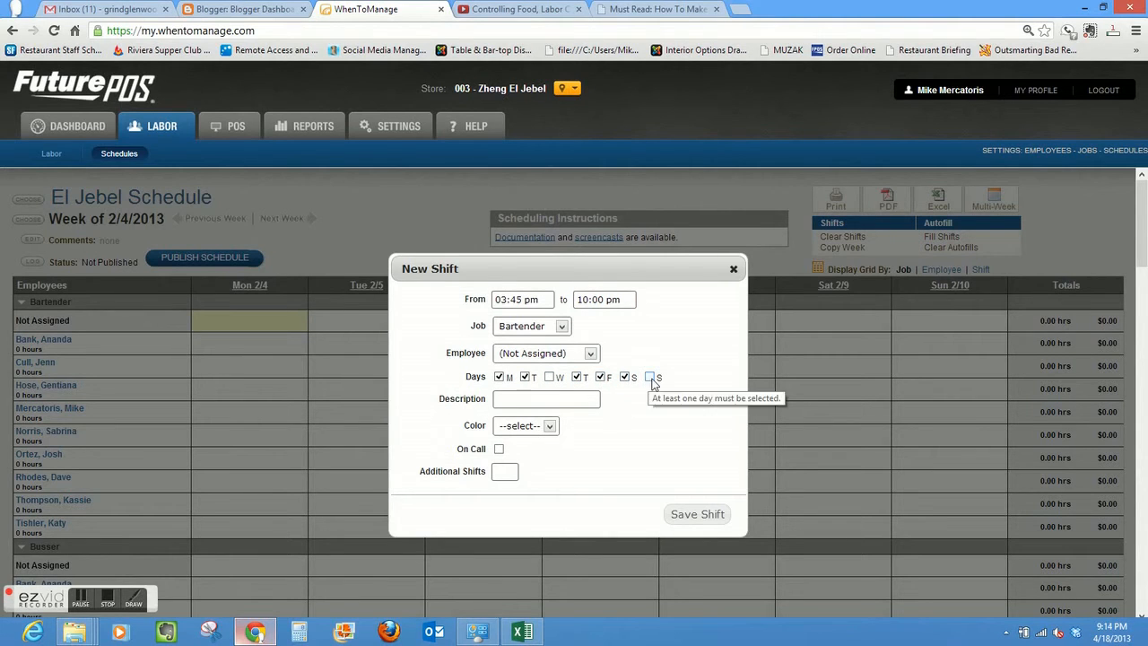
left_click(551, 428)
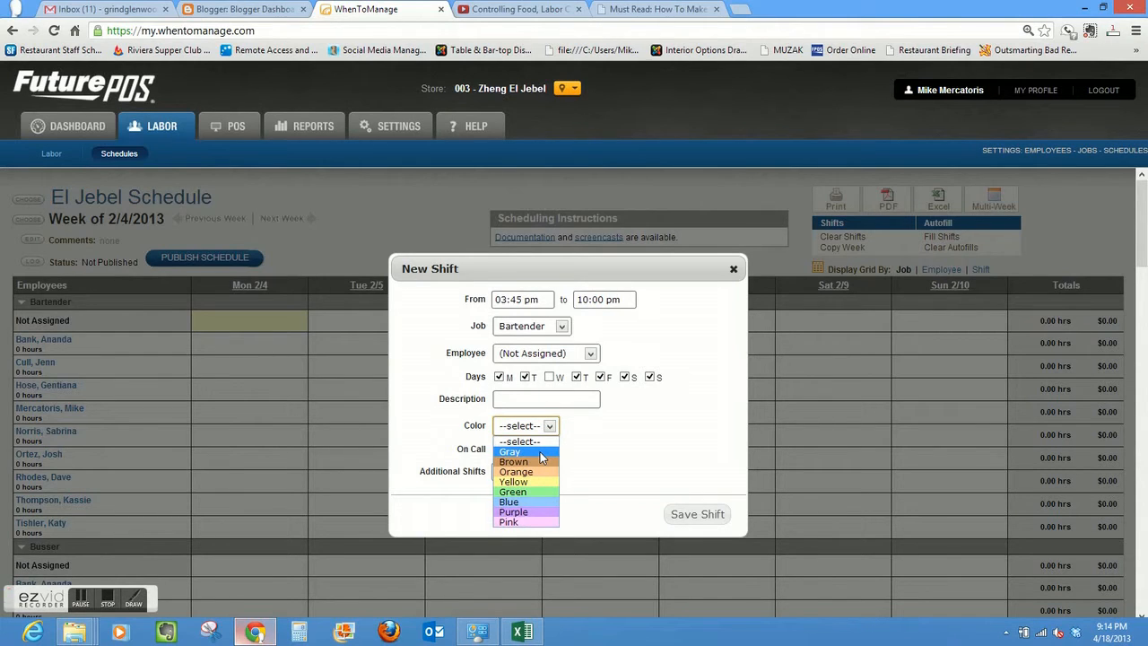
left_click(540, 454)
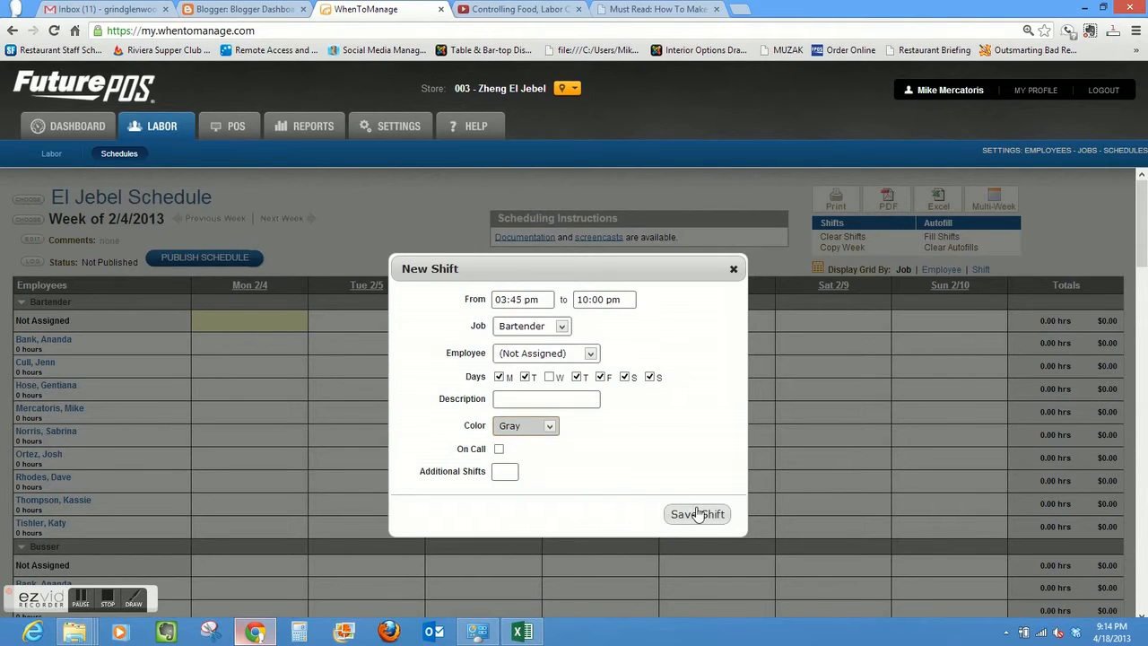
left_click(698, 514)
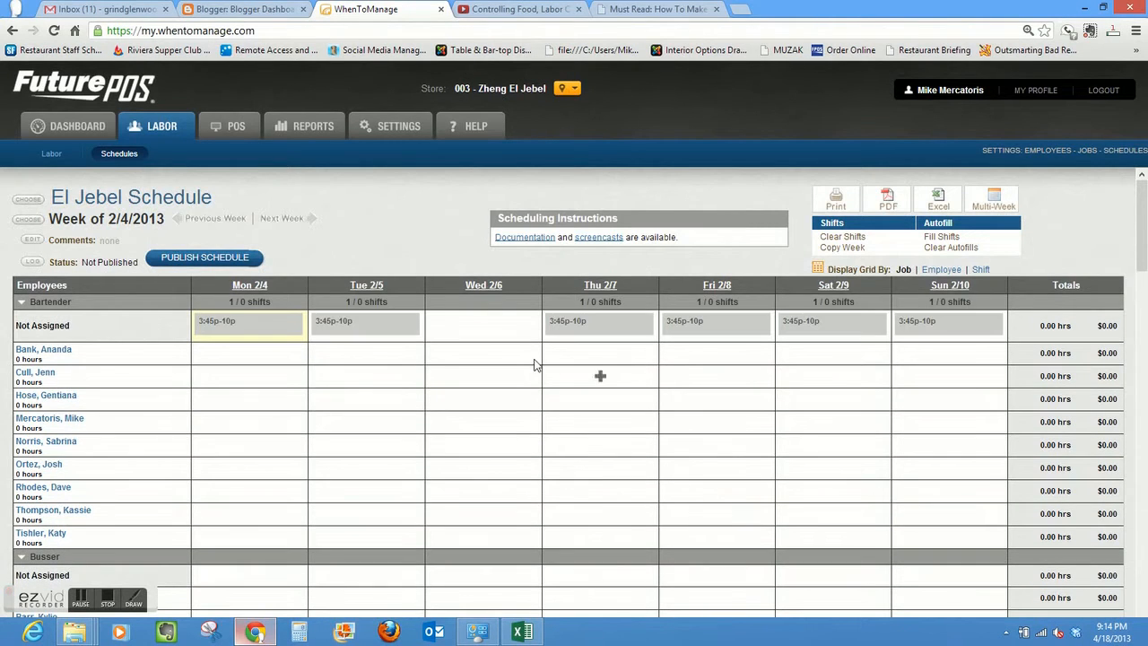
- Add and save an unassigned Bartender shift on Wed 2/6 from 03:45 pm to 10:00 pm
mouse_move(407, 328)
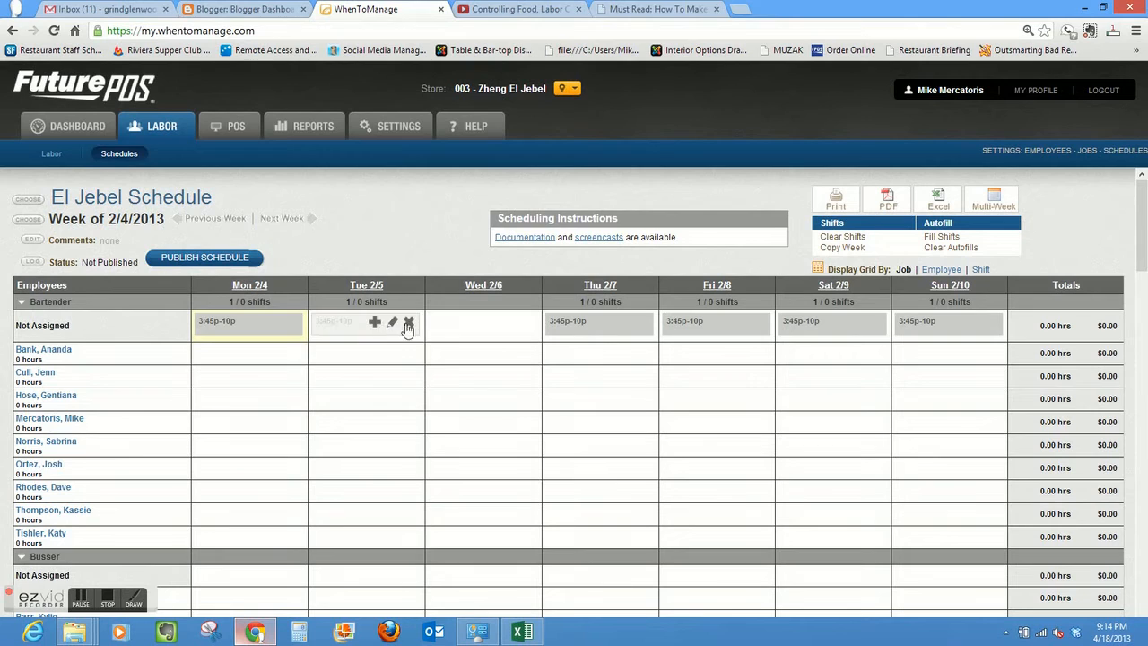
left_click(479, 320)
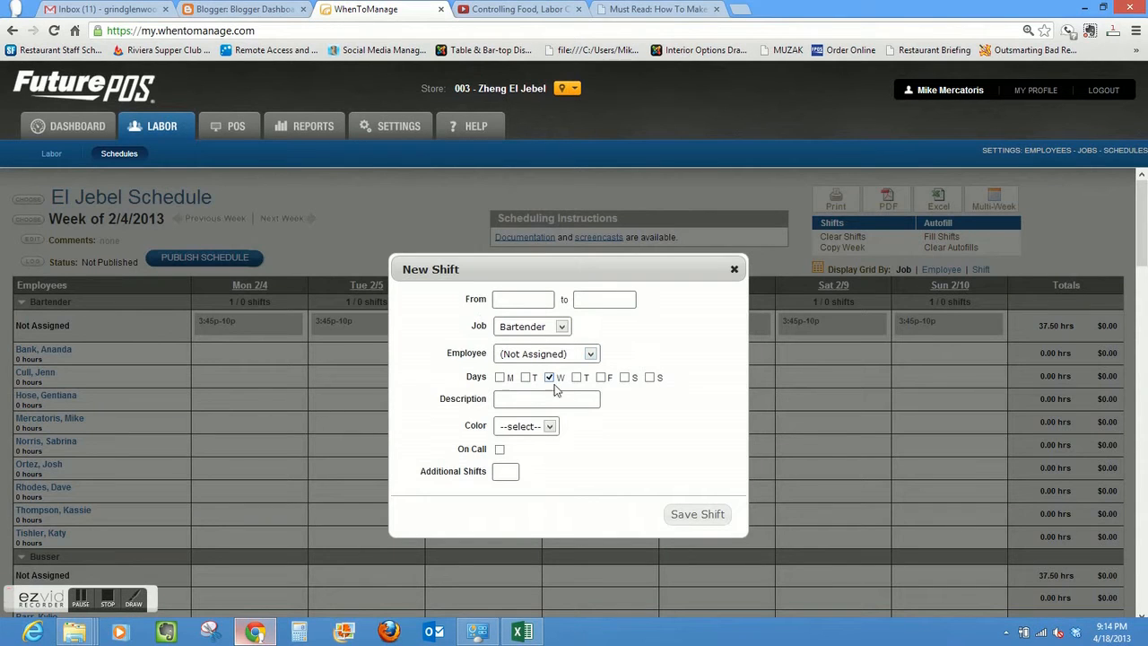
left_click(542, 300)
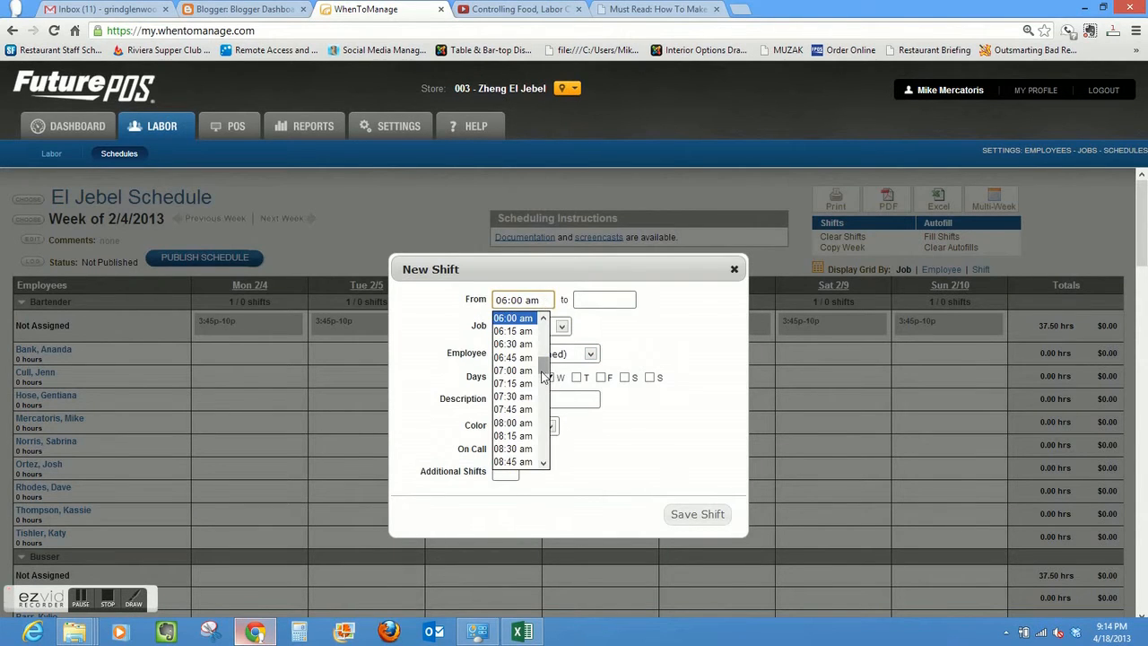
left_click_drag(543, 363, 544, 411)
left_click(524, 397)
left_click(603, 299)
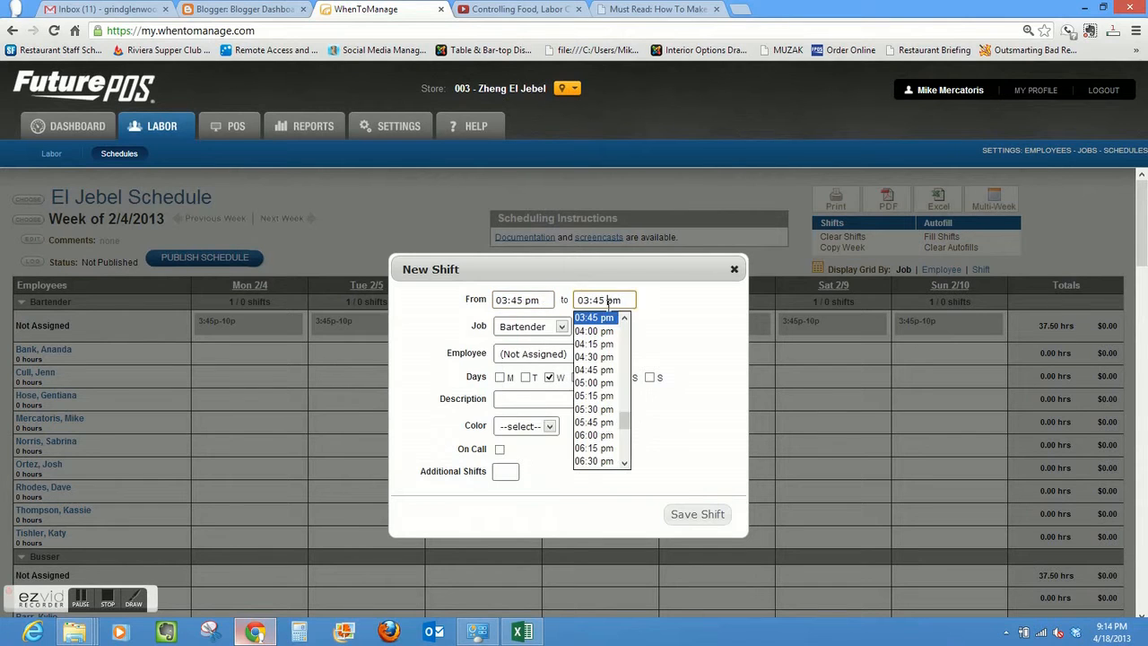
left_click_drag(626, 428, 626, 454)
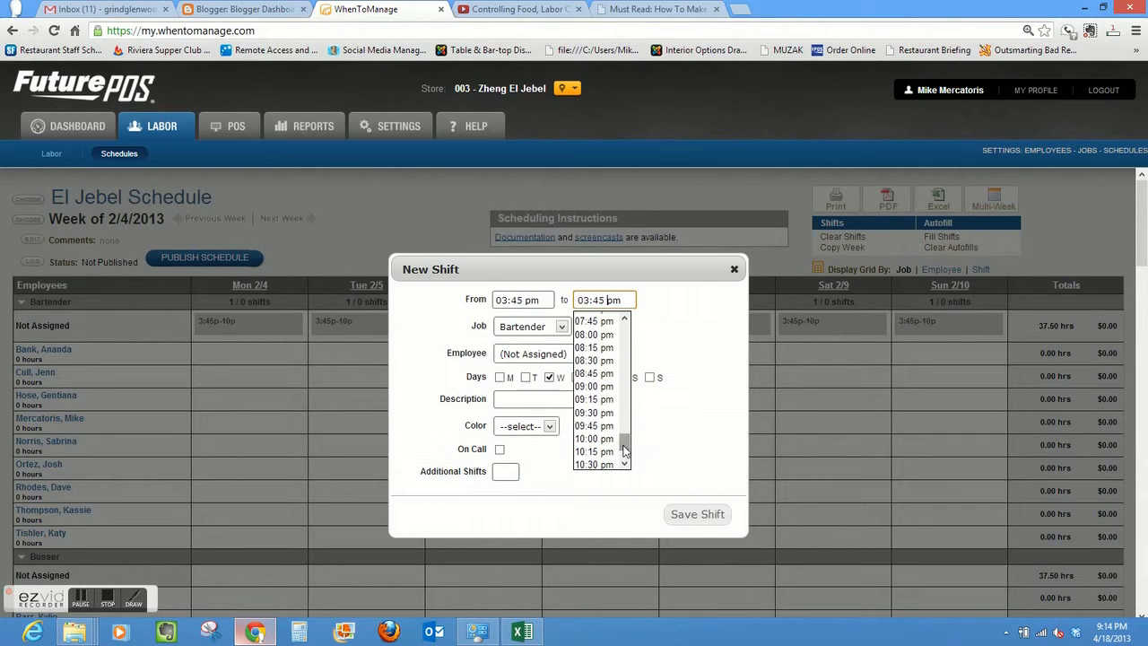
left_click(614, 444)
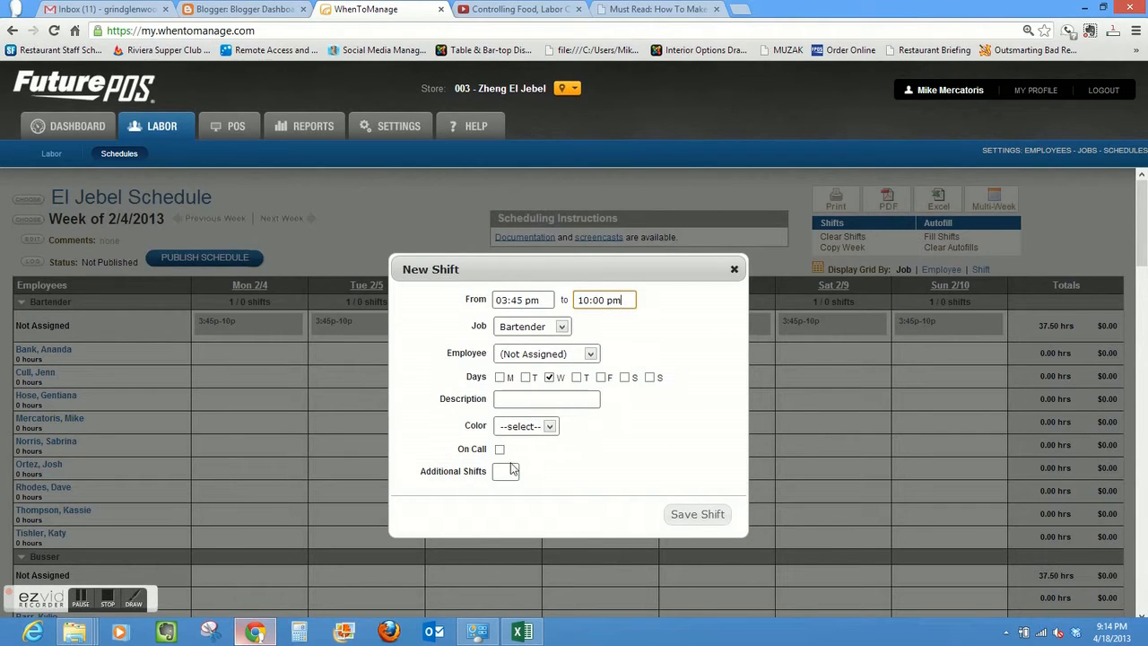
left_click(683, 514)
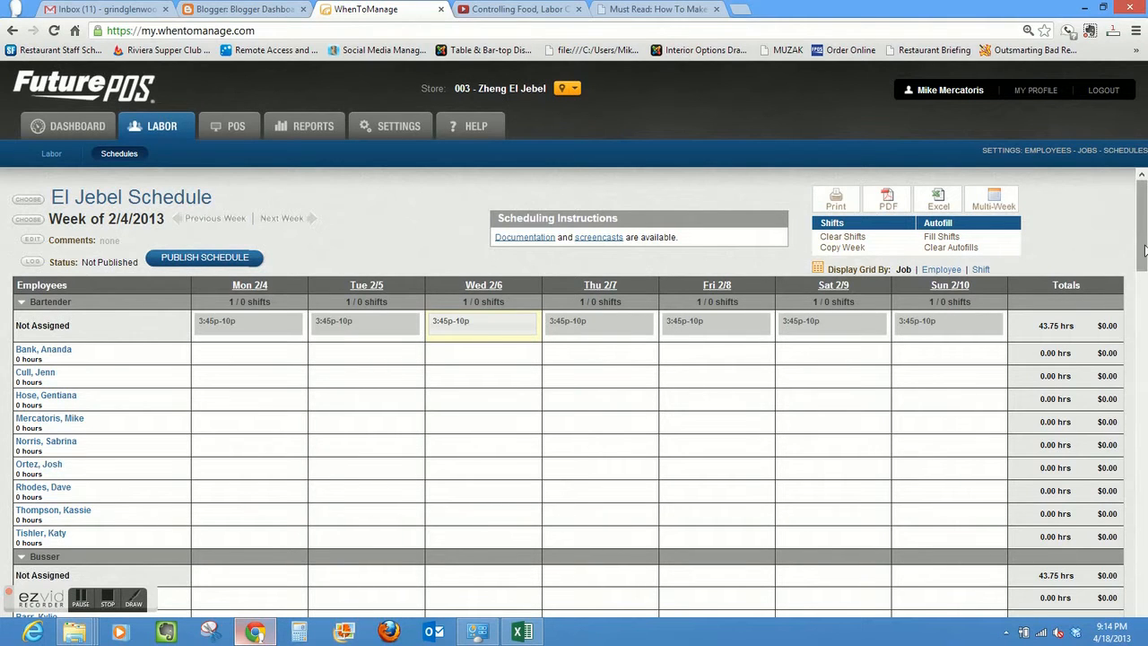
- Start a new unassigned Busser shift on Monday running from 05:30 pm to 08:30 pm
scroll(1144, 276, "down", 1)
scroll(1144, 276, "down", 3)
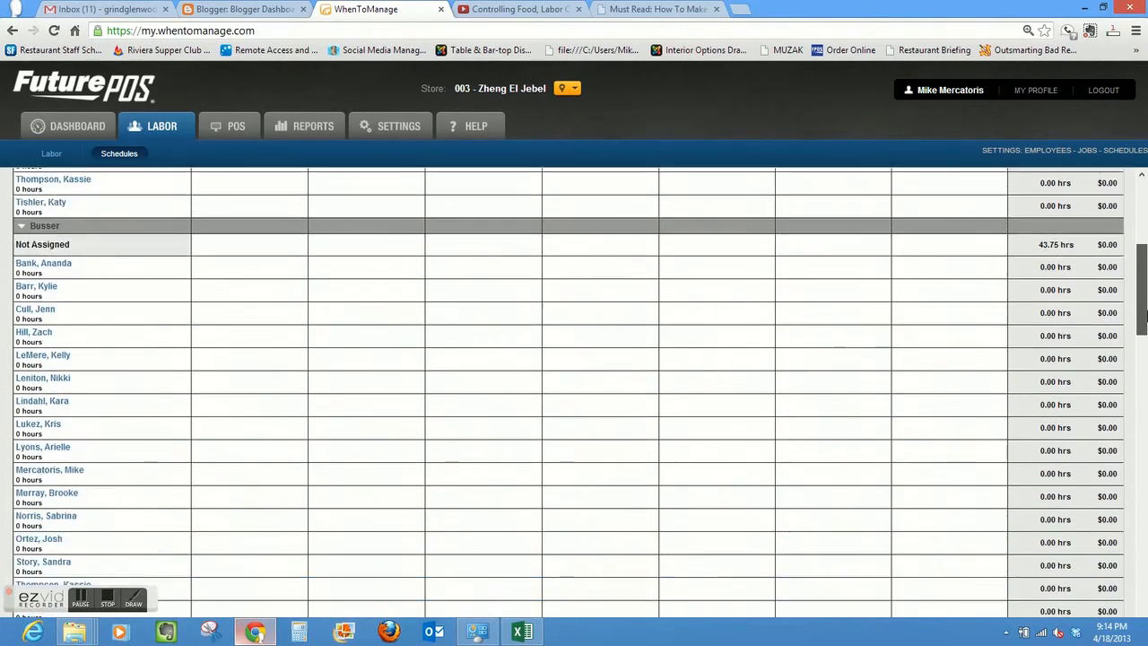
left_click(250, 235)
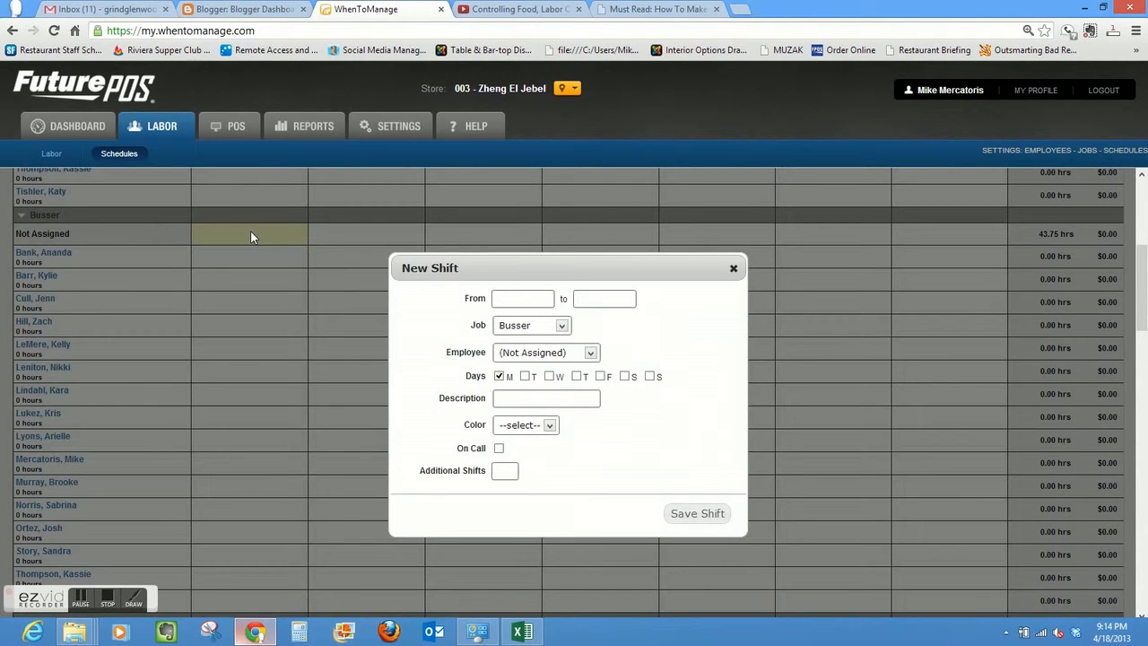
left_click(545, 298)
scroll(546, 381, "down", 1)
left_click_drag(547, 375, 544, 426)
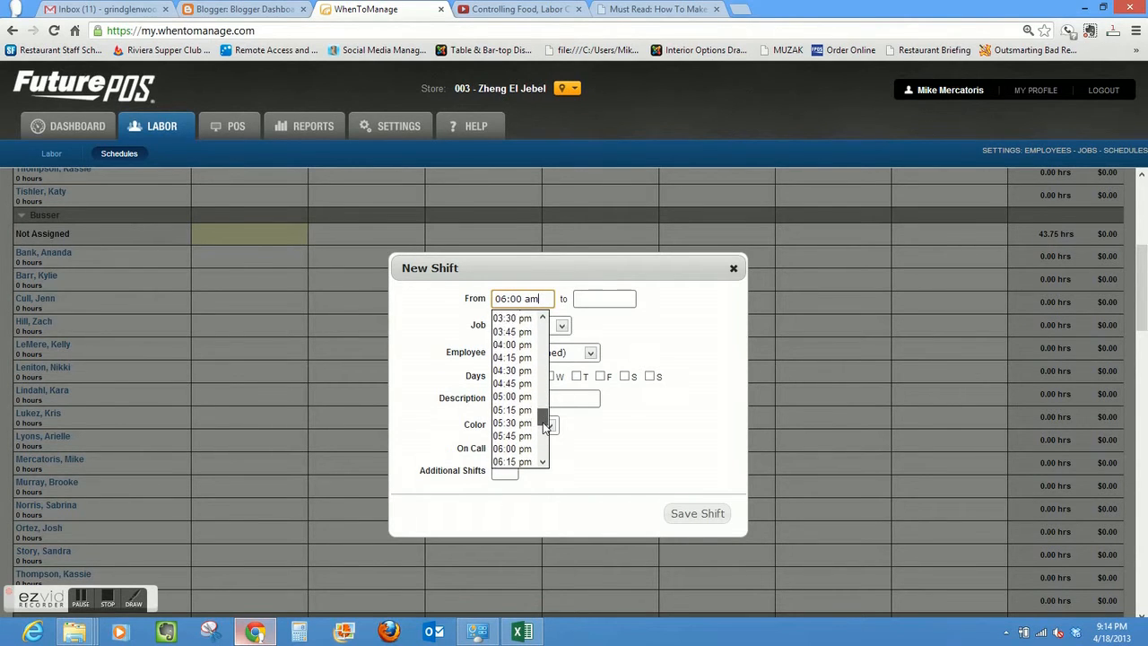
left_click(515, 423)
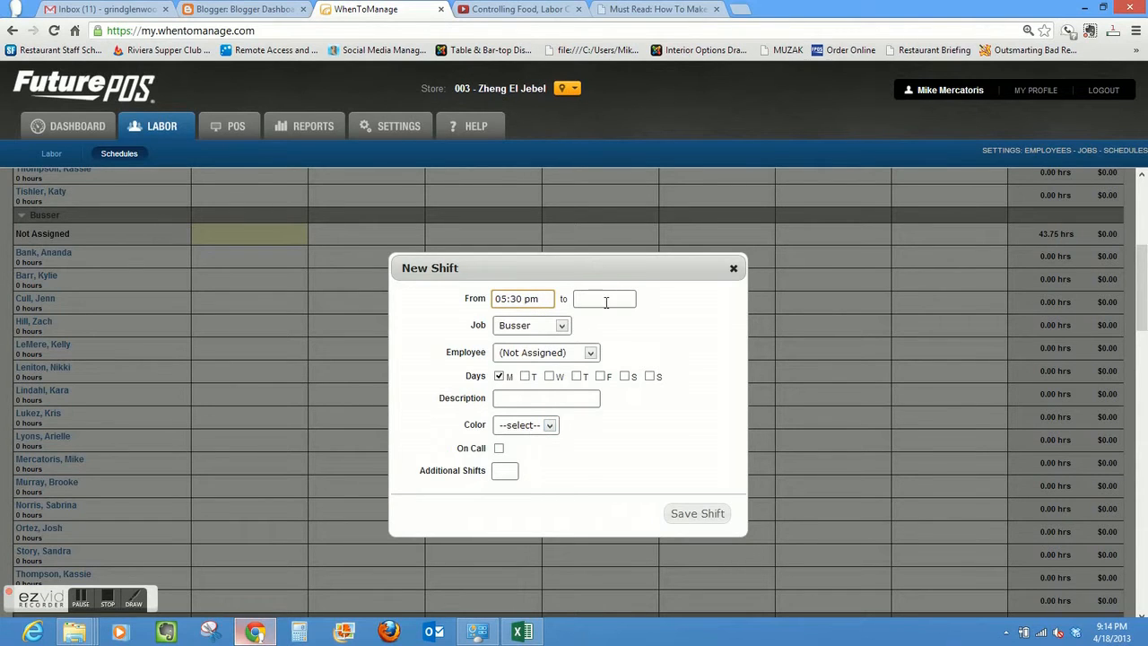
left_click(607, 298)
left_click_drag(626, 429, 625, 439)
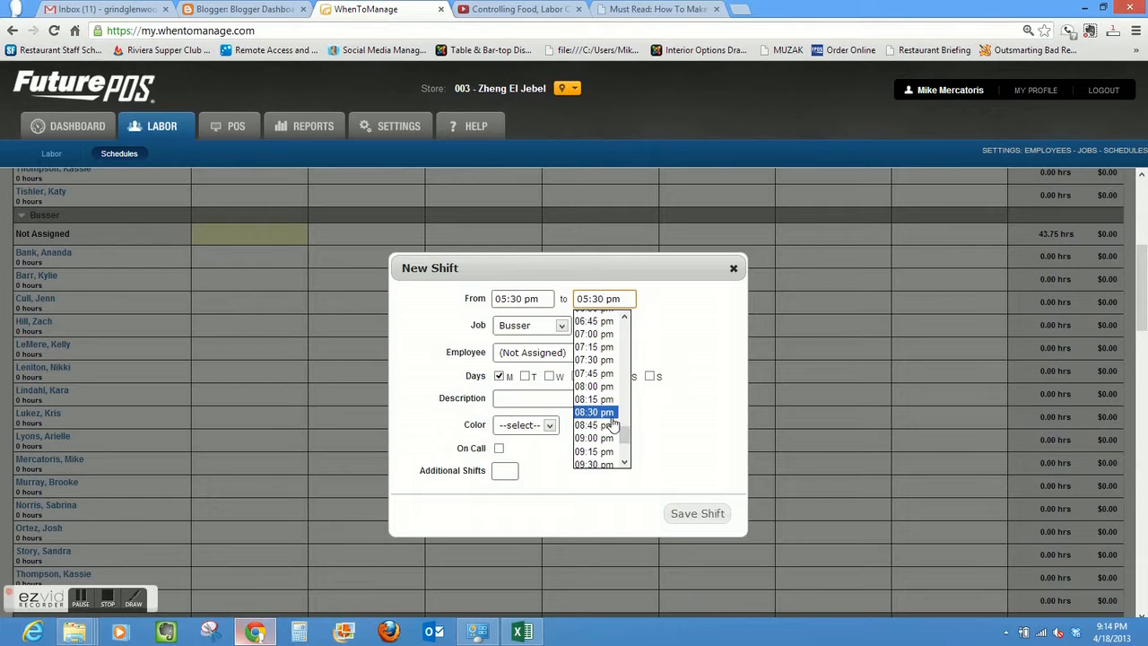
left_click(612, 416)
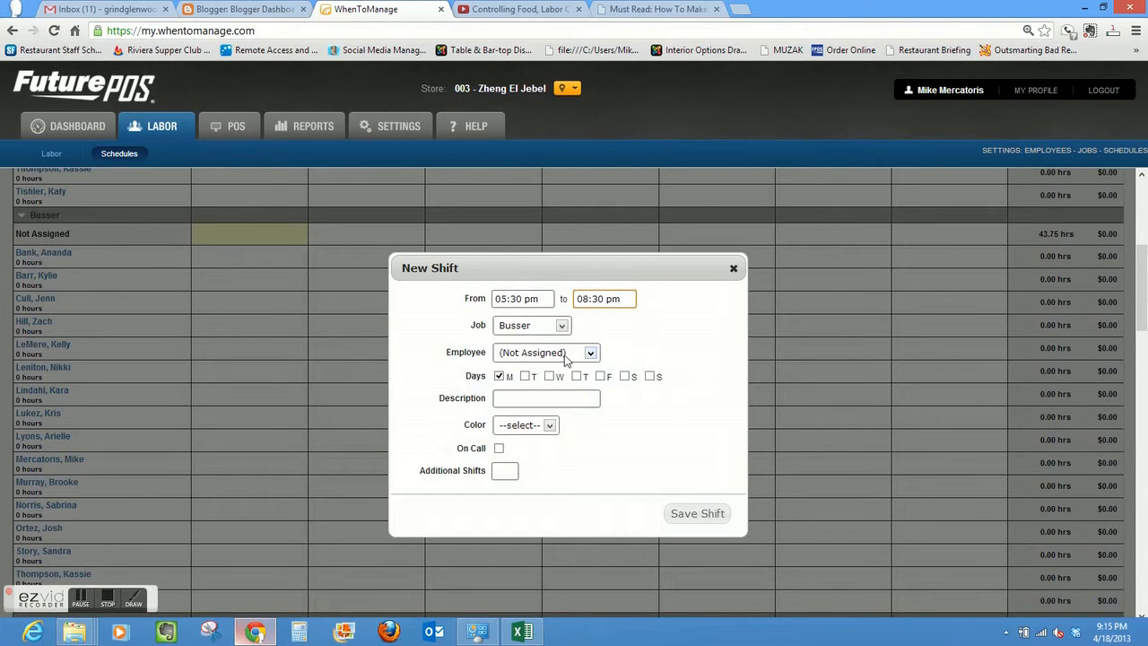
- Extend the unassigned Busser shift to Tuesday through Sunday and save it
left_click(526, 376)
left_click(549, 377)
left_click(577, 377)
left_click(600, 377)
left_click(627, 377)
left_click(650, 376)
left_click(698, 515)
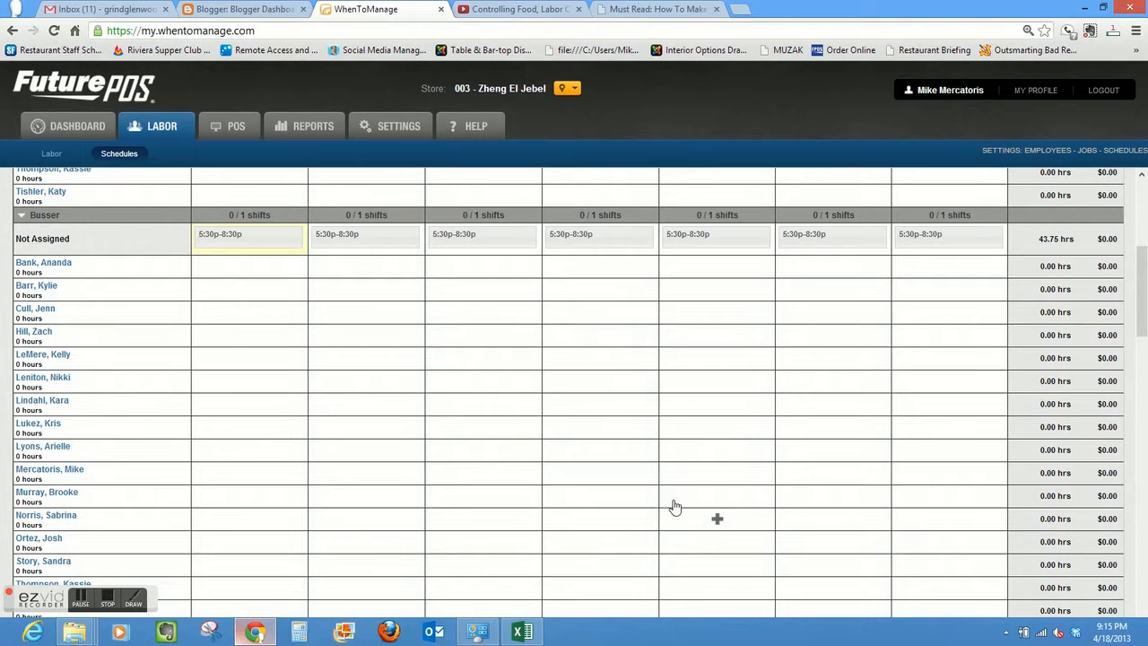
left_click(254, 237)
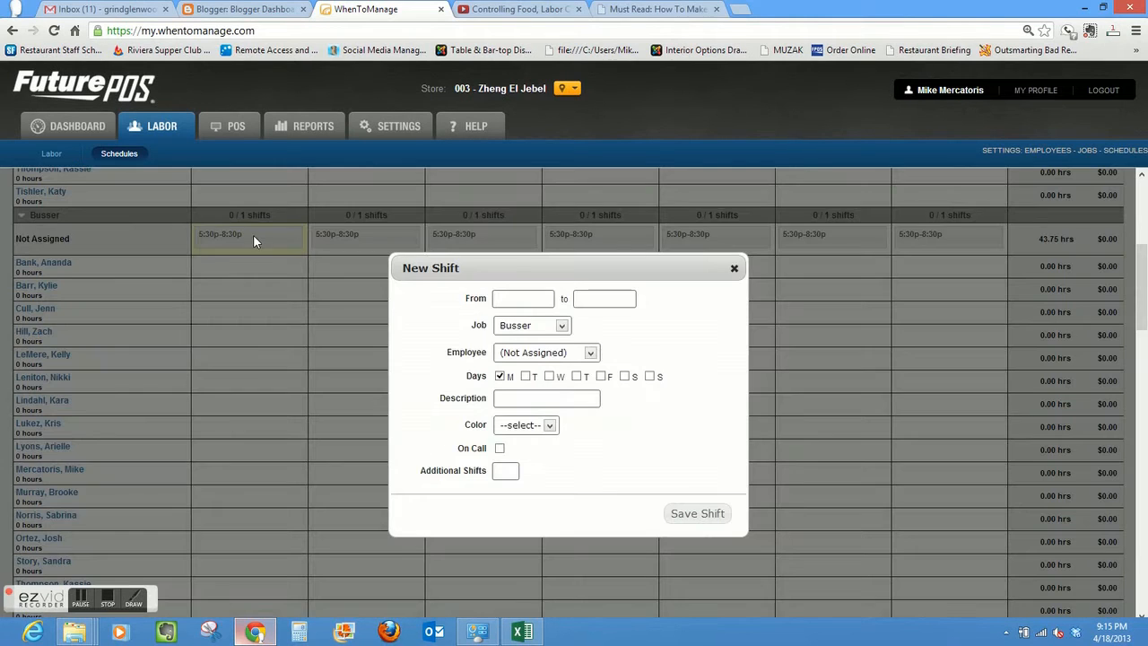
left_click(549, 427)
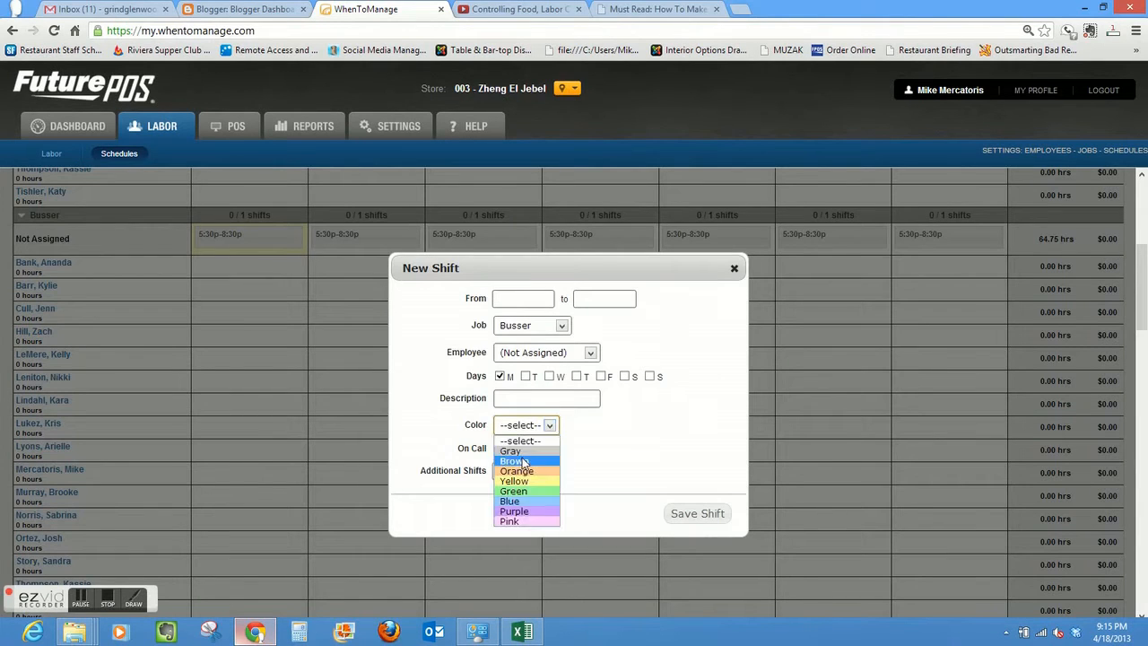
left_click(524, 465)
left_click(696, 515)
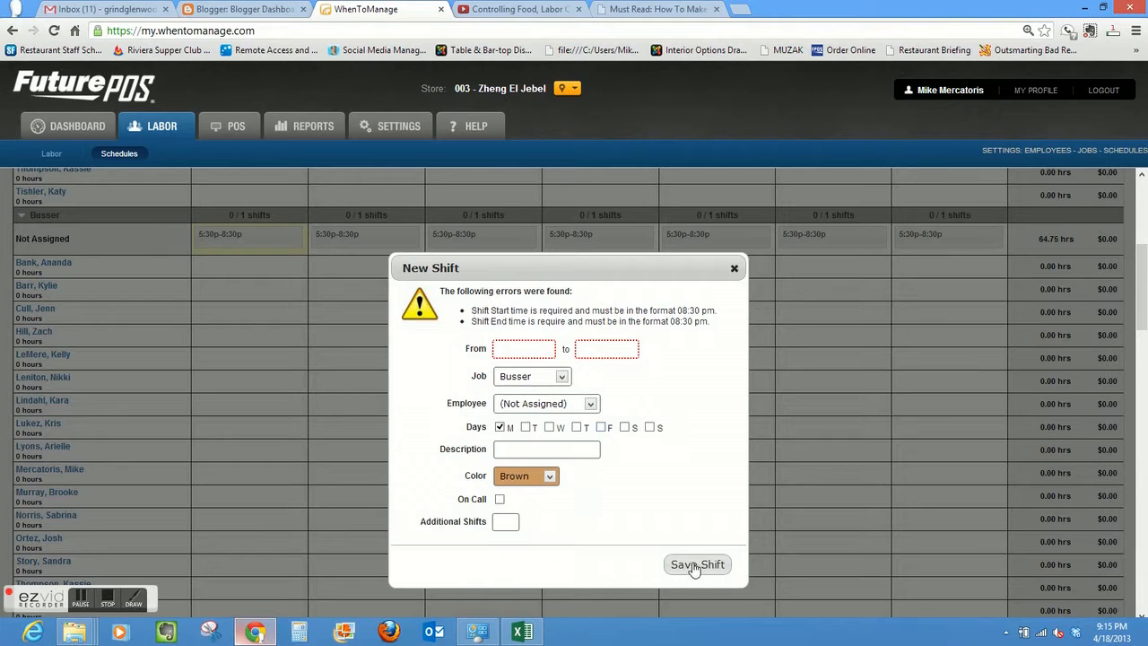
left_click(734, 268)
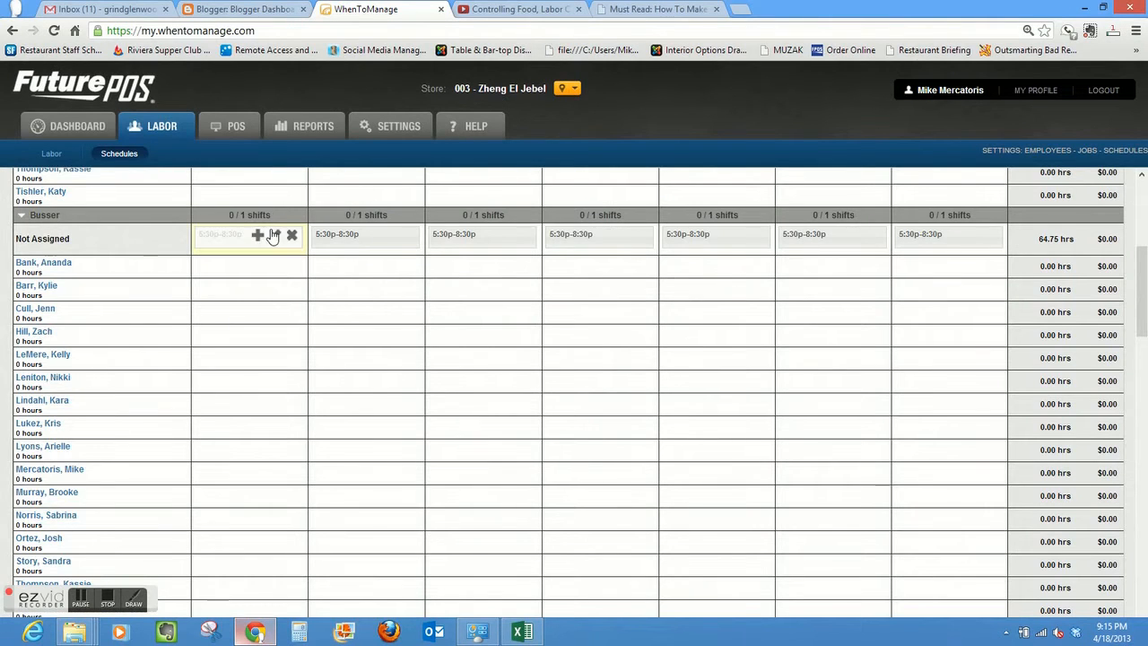
- Delete all seven unassigned 5:30p-8:30p Busser shifts, Monday through Sunday
left_click(291, 236)
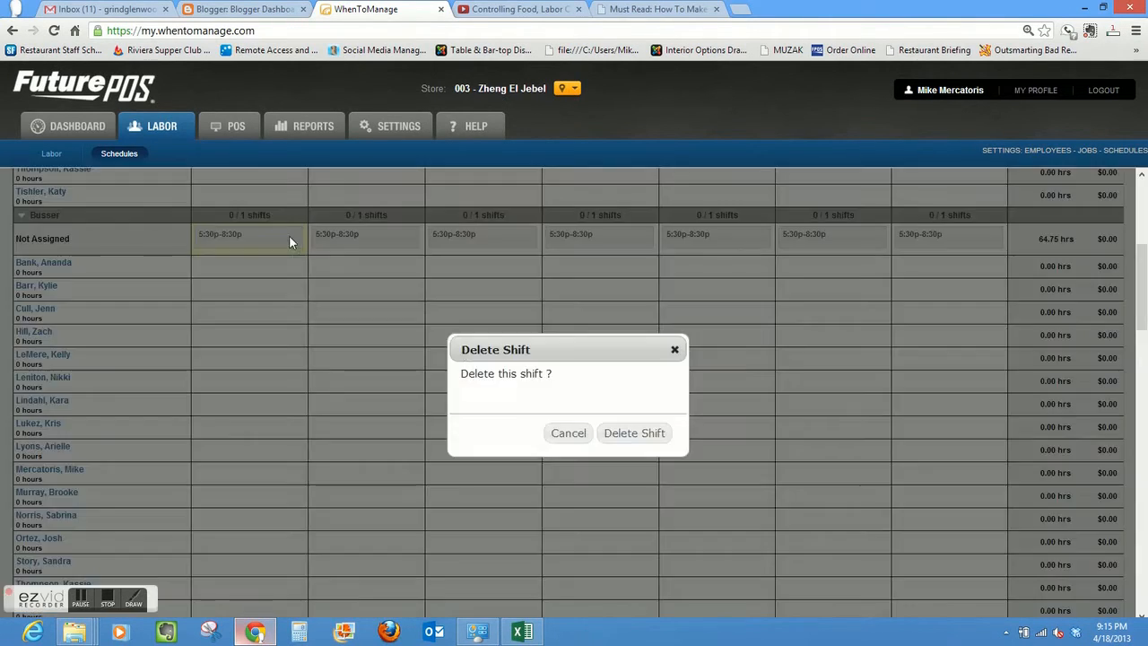
left_click(639, 435)
left_click(404, 237)
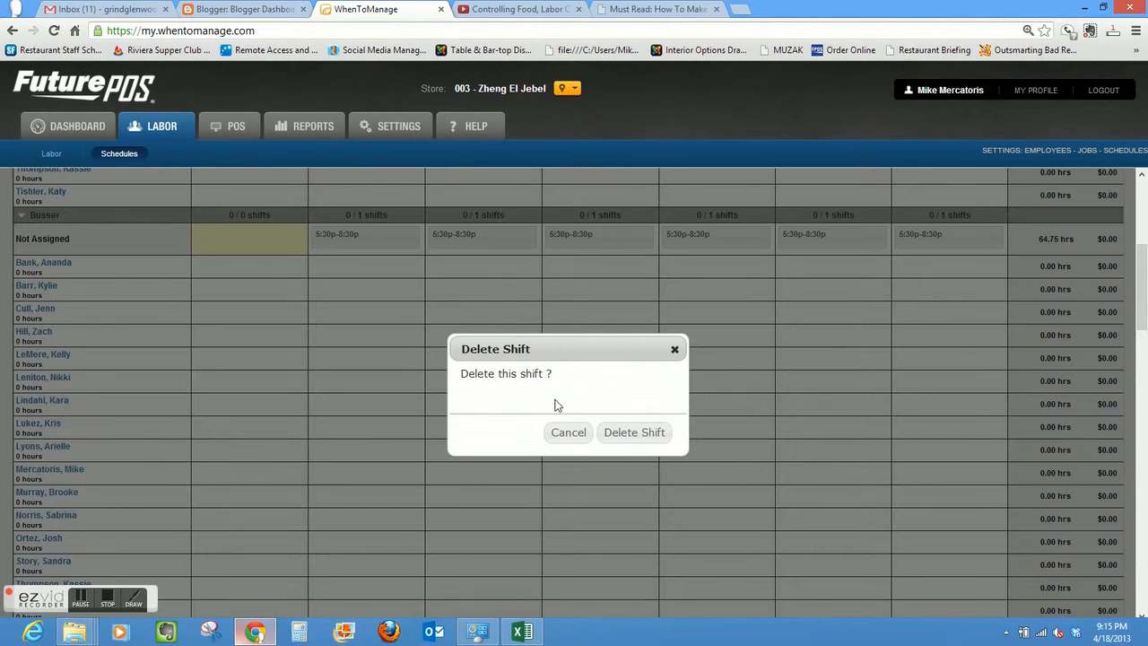
left_click(633, 433)
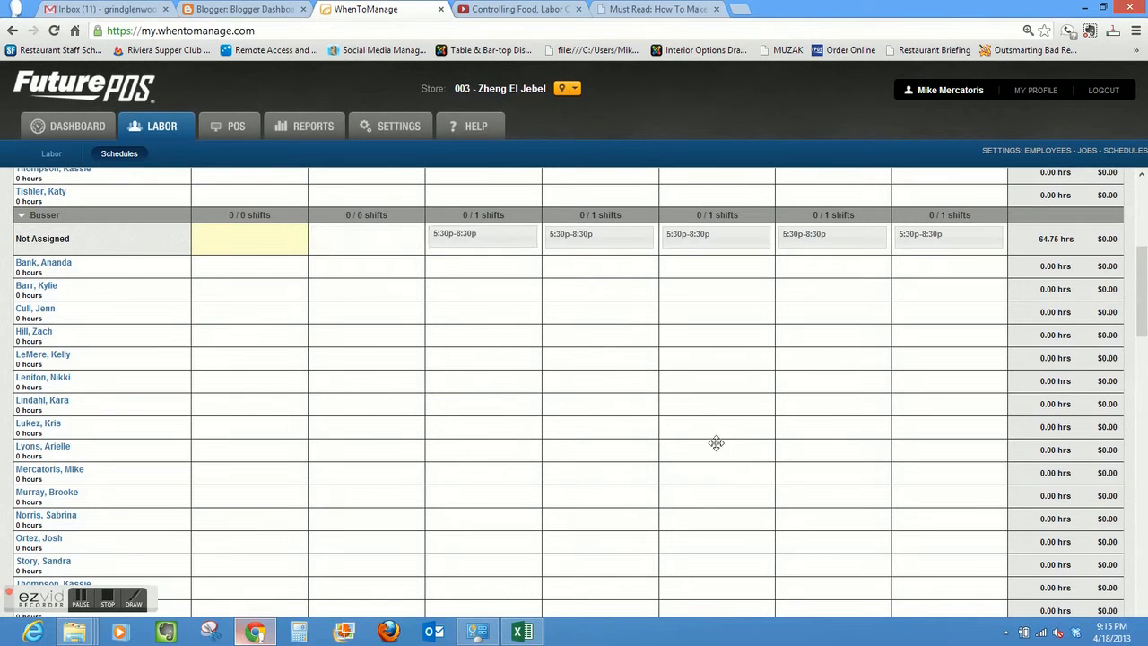
left_click(524, 236)
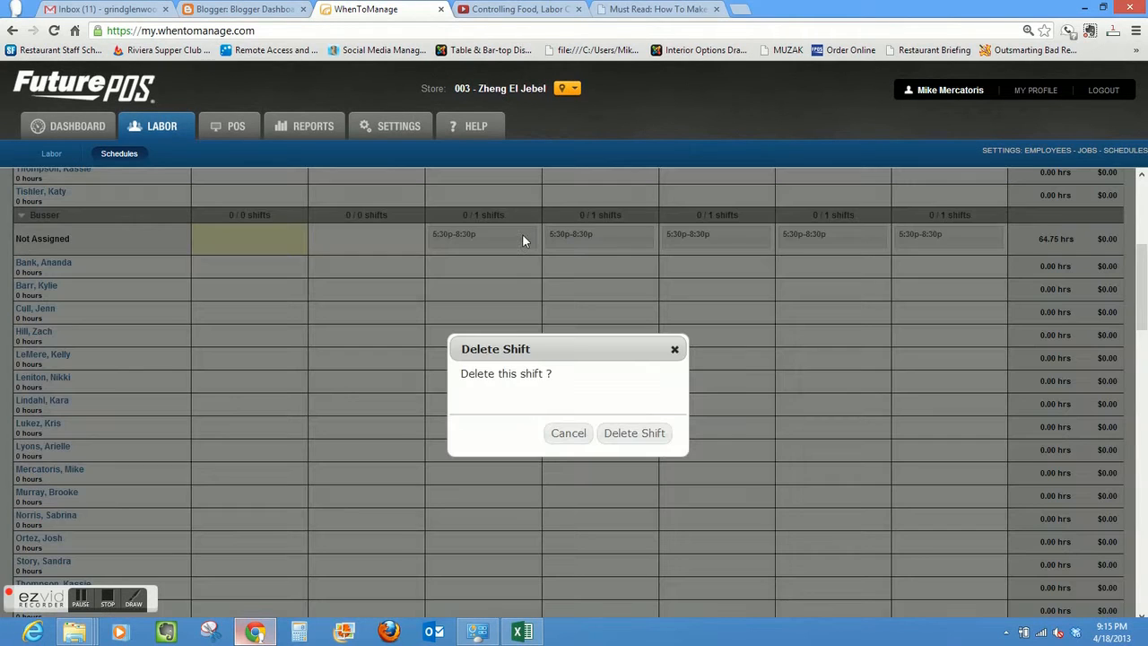
left_click(633, 434)
left_click(642, 236)
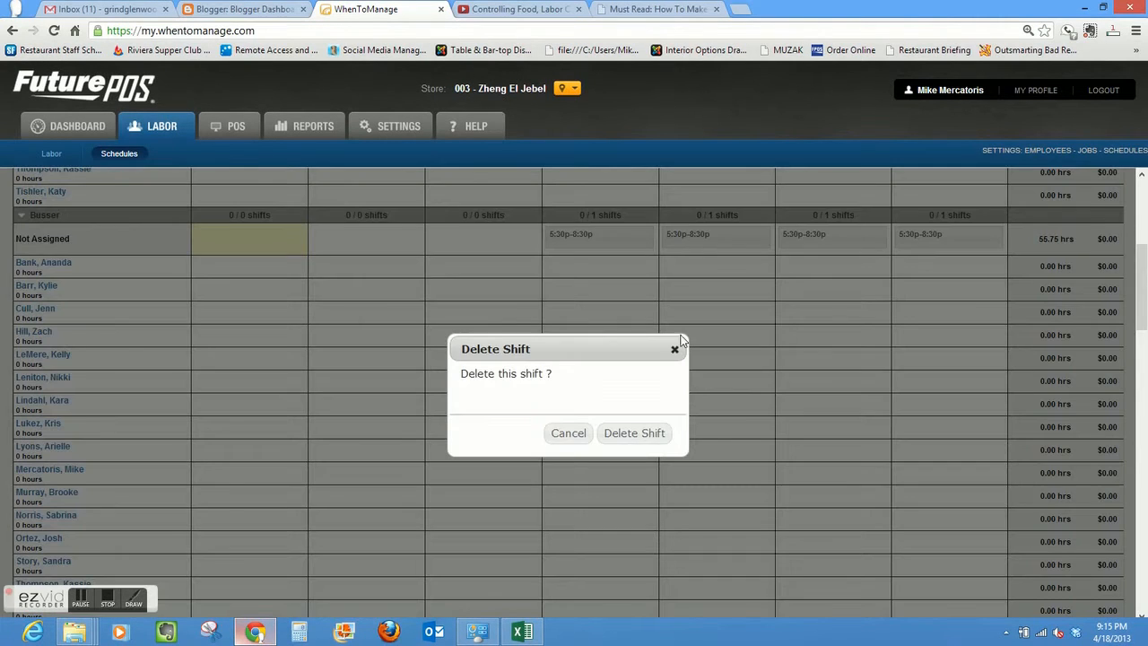
left_click(646, 434)
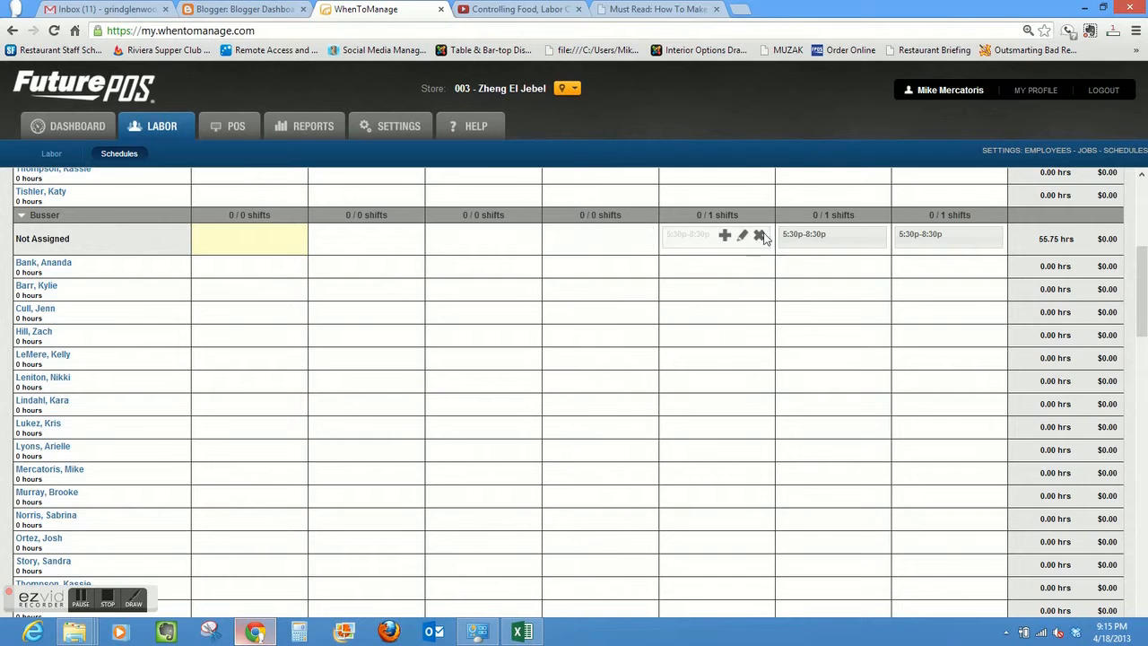
left_click(759, 235)
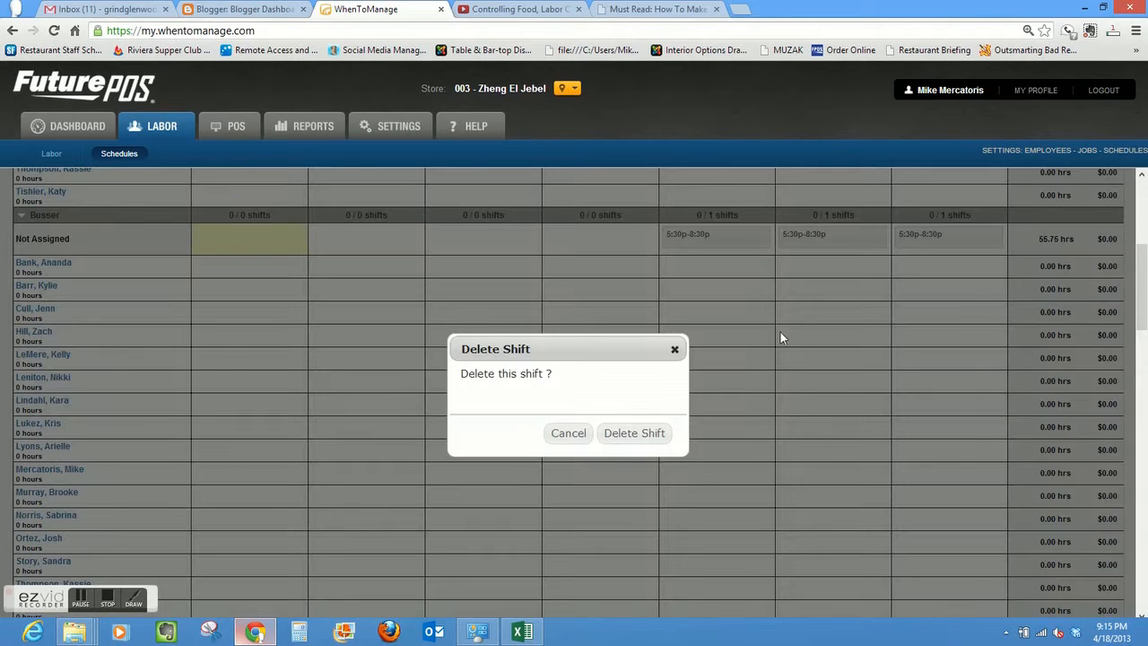
left_click(642, 431)
left_click(874, 235)
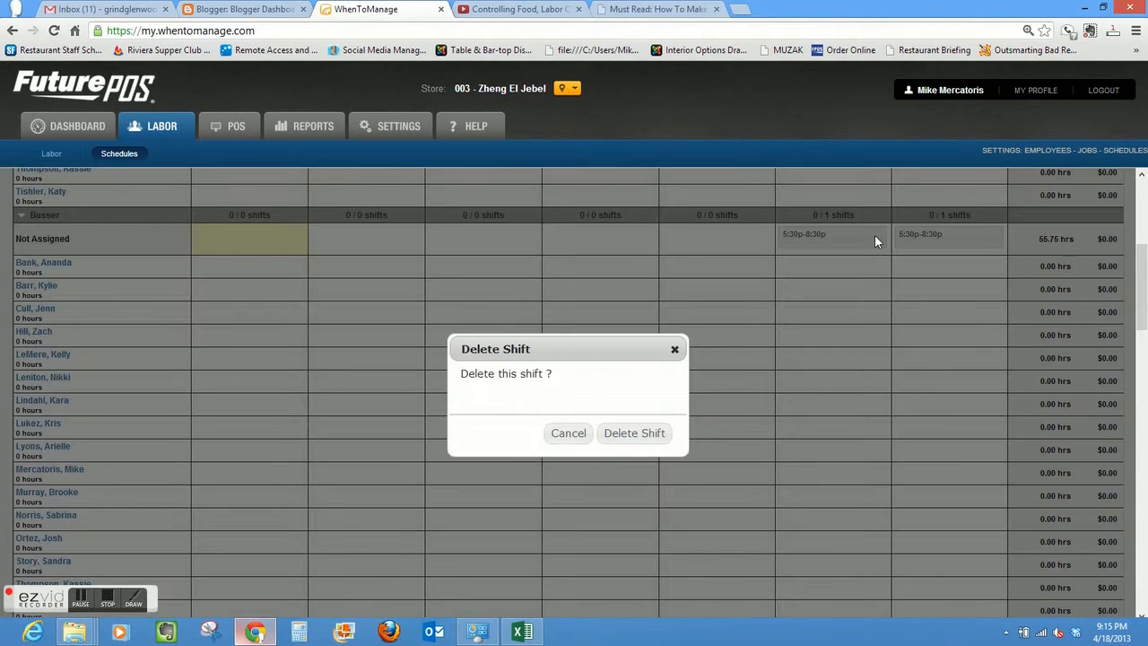
left_click(648, 434)
mouse_move(984, 236)
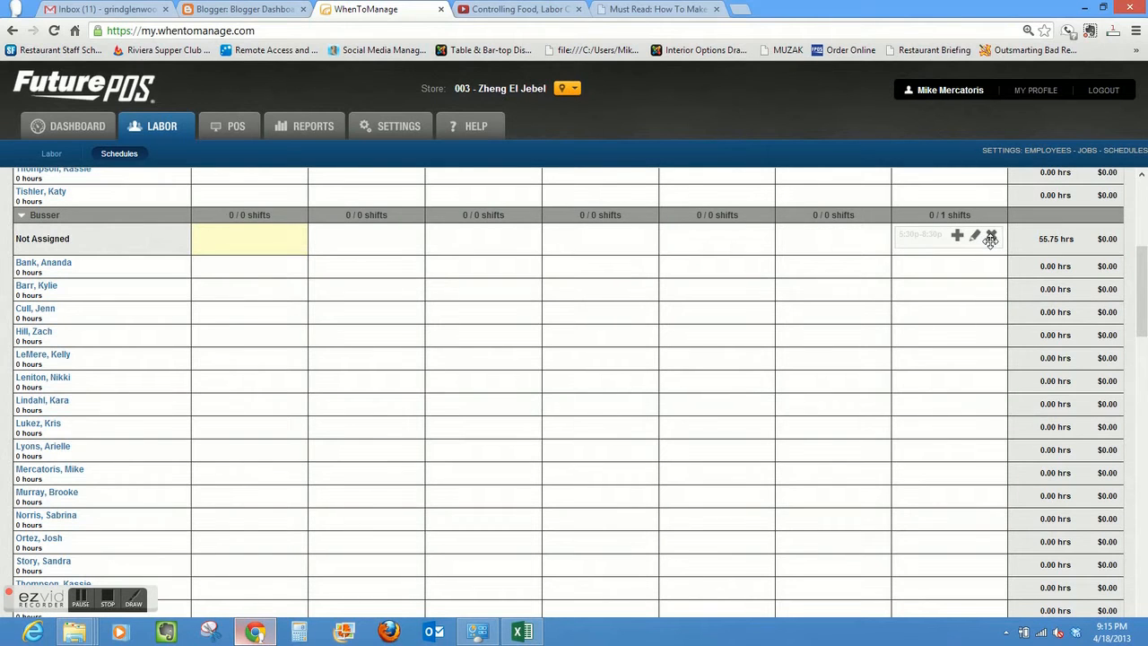
left_click(991, 236)
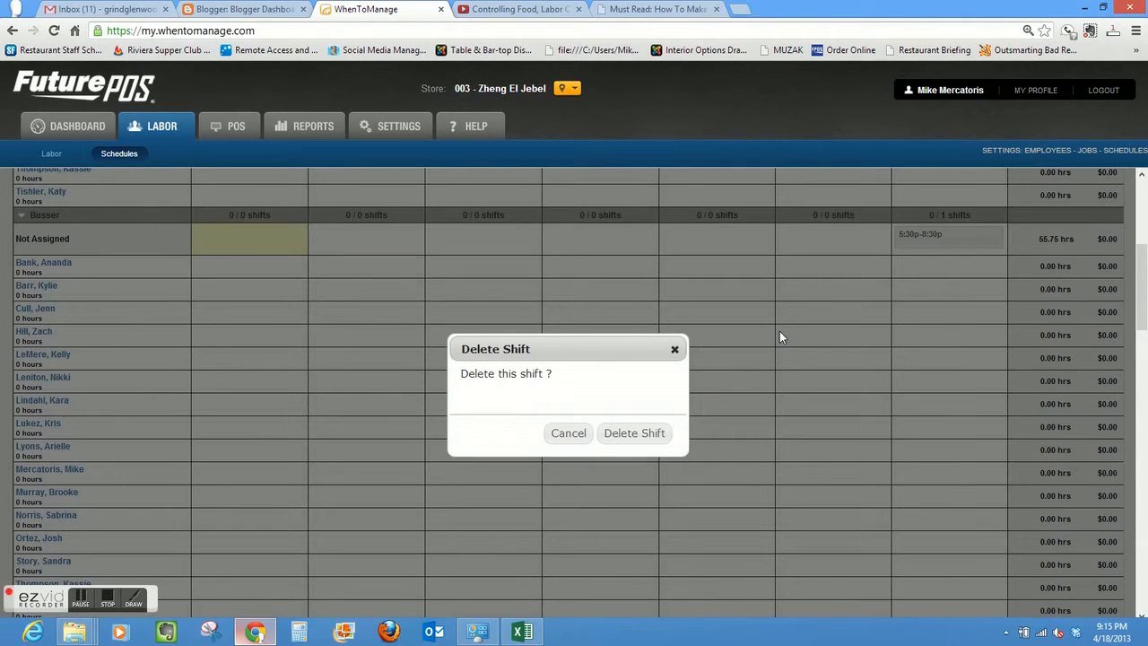
left_click(639, 429)
- Start a fresh unassigned Busser shift on Monday from 05:30 pm to 08:30 pm
left_click(251, 234)
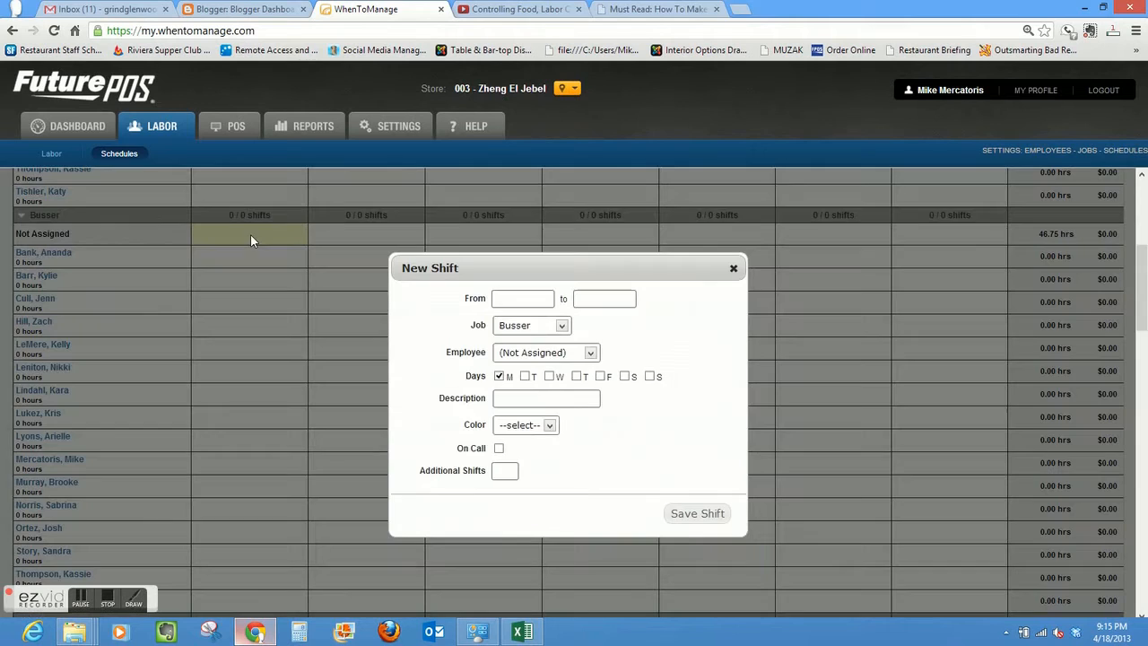
left_click(500, 300)
left_click_drag(545, 372, 543, 425)
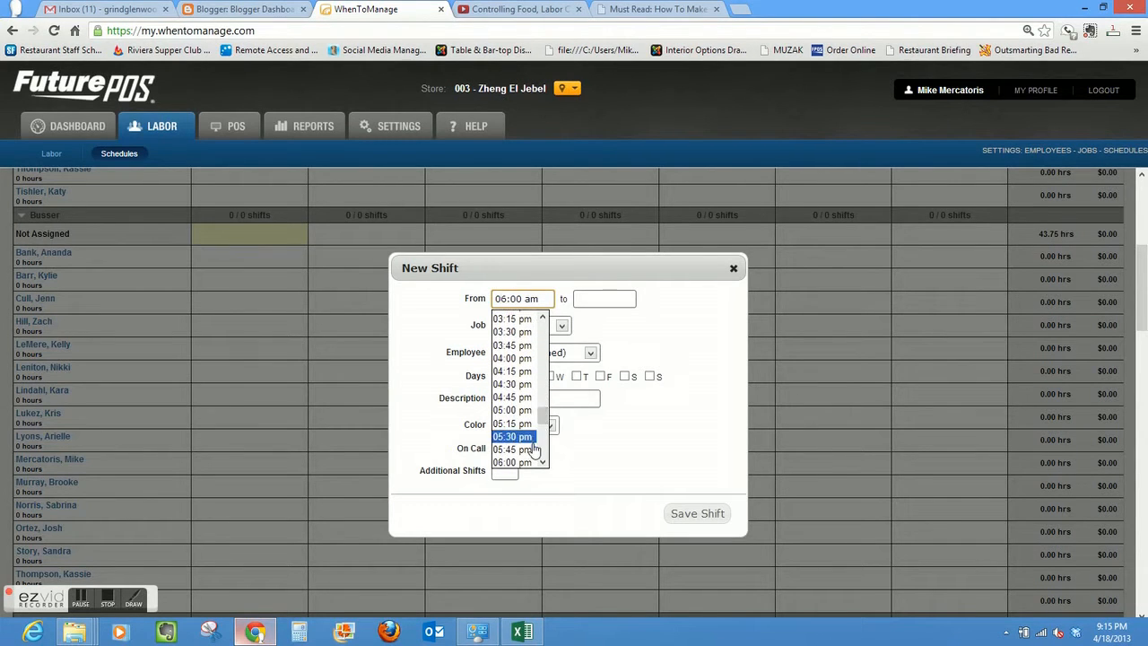
left_click(532, 438)
left_click(619, 301)
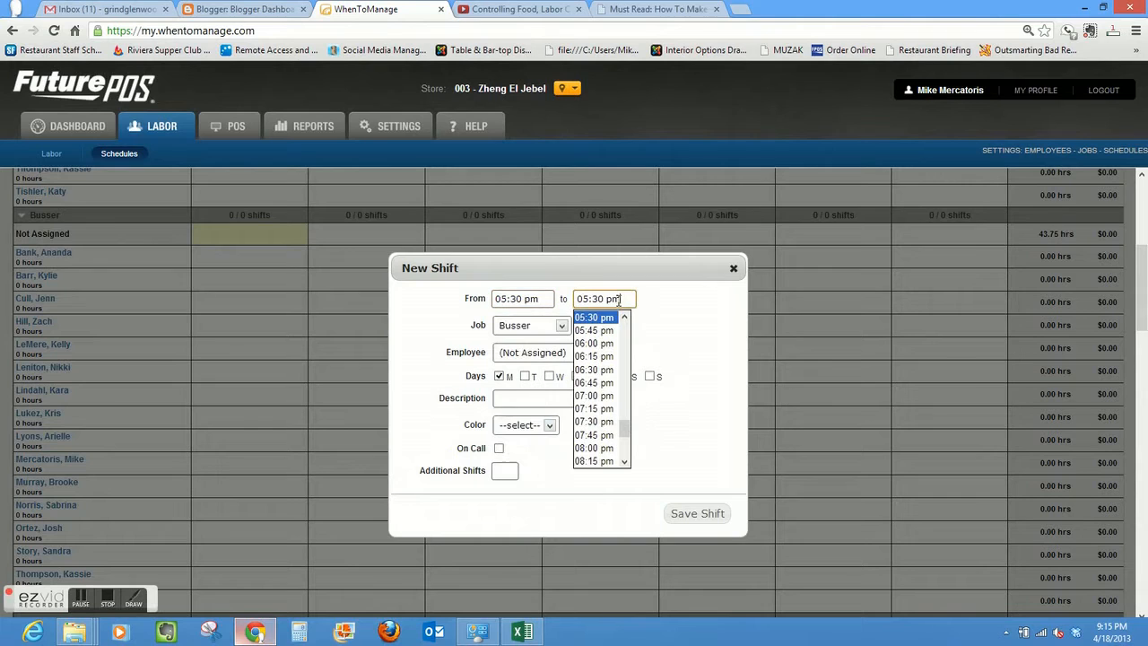
left_click_drag(626, 437, 626, 446)
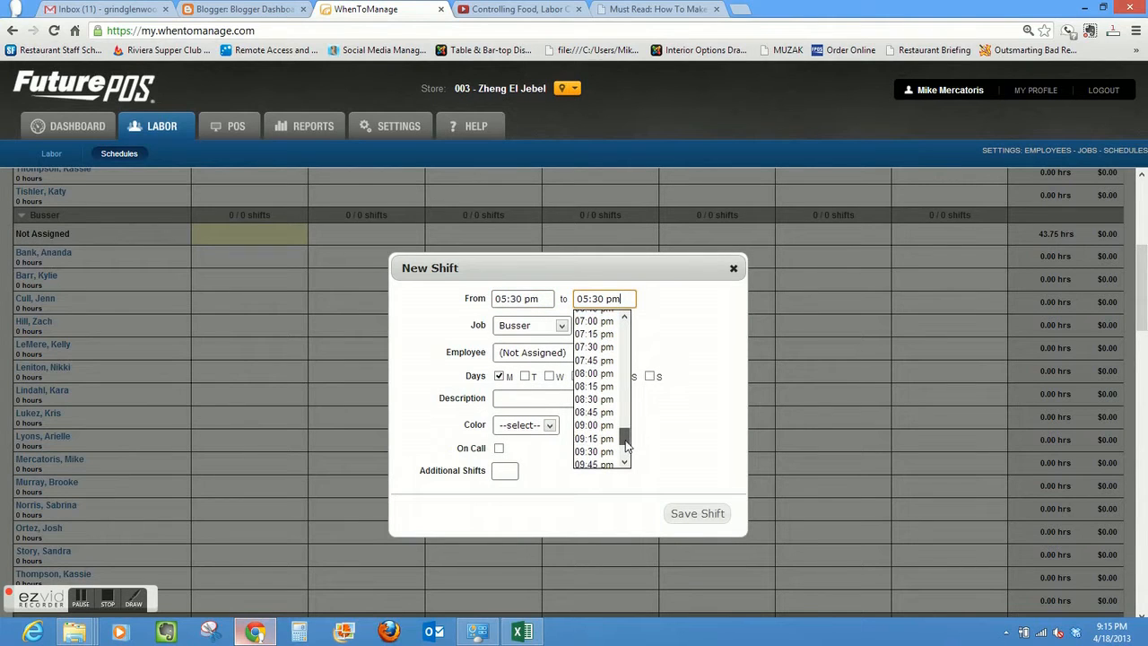
left_click(609, 403)
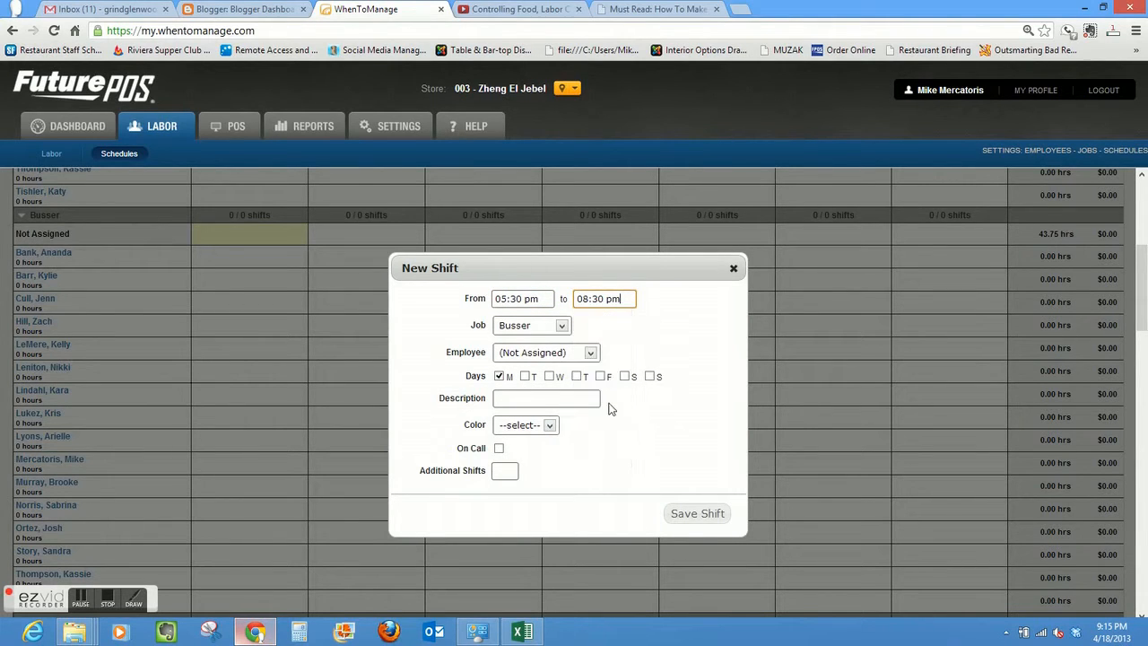
- Color the Busser shift Brown, extend it to Tuesday through Sunday, and save it
left_click(551, 426)
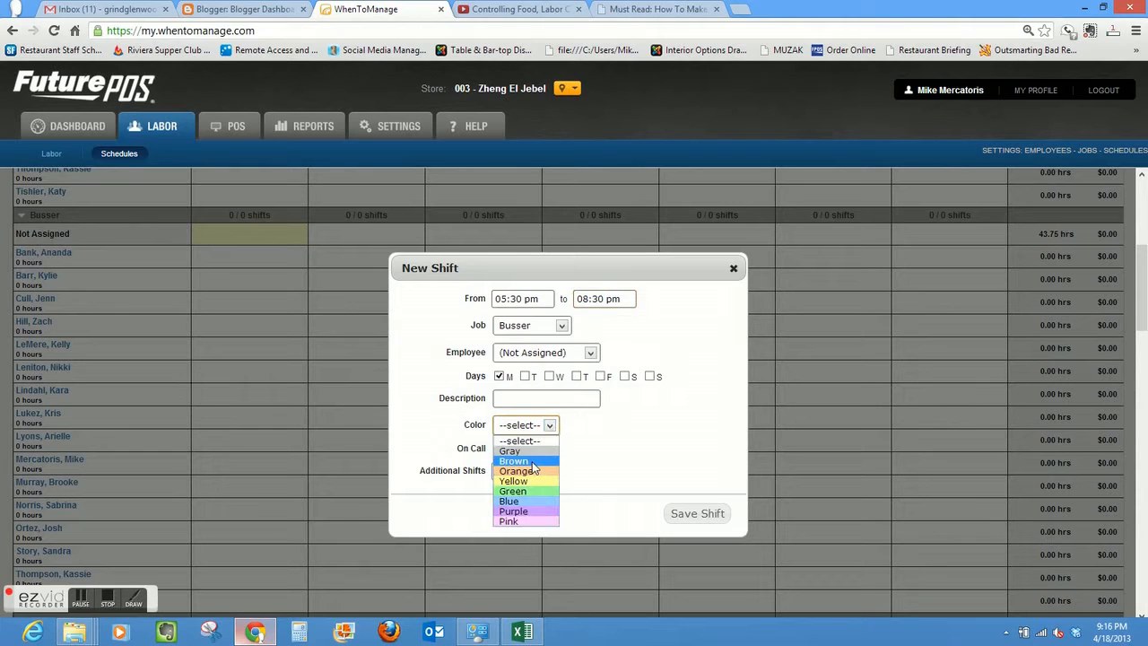
left_click(534, 461)
left_click(527, 377)
left_click(549, 376)
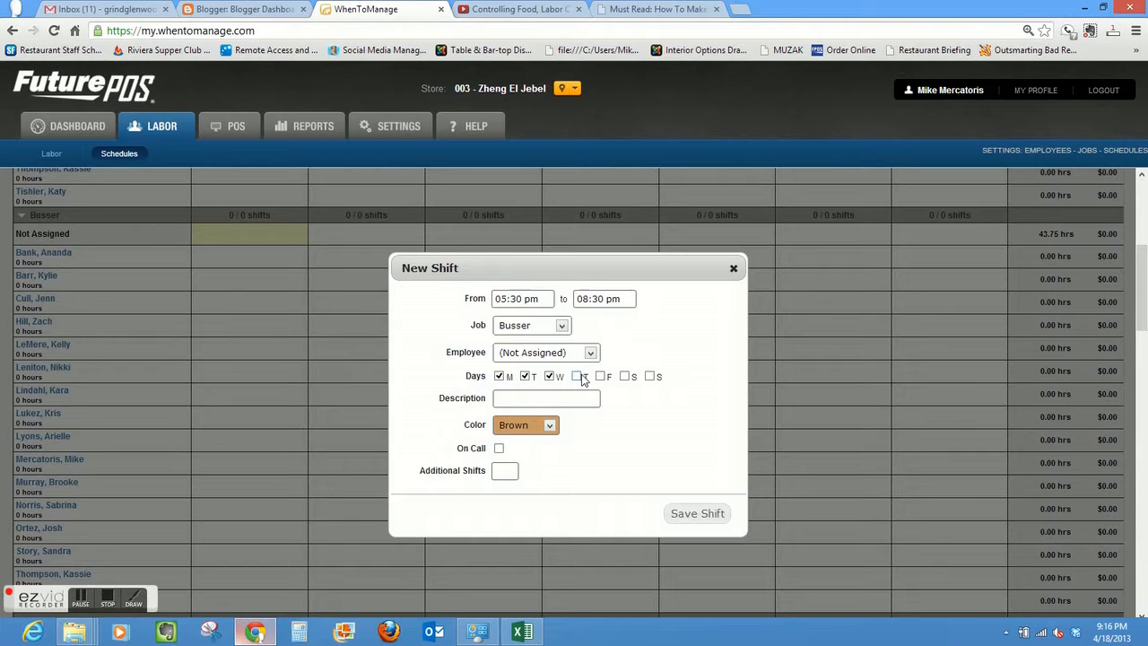
left_click(601, 376)
left_click(577, 377)
left_click(625, 376)
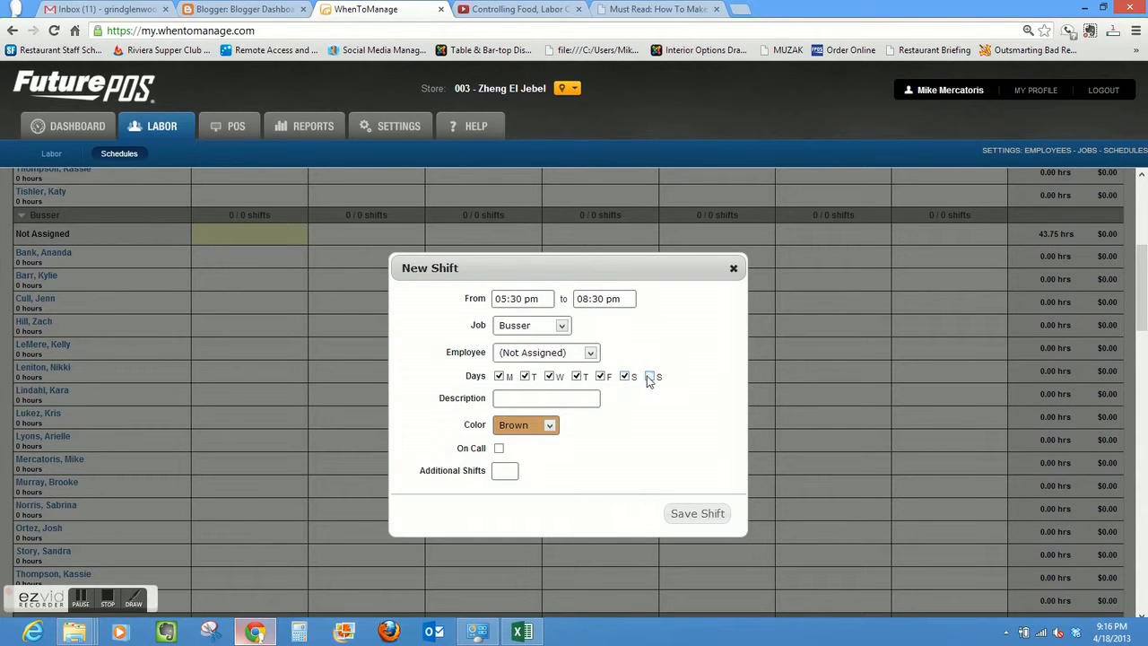
left_click(689, 515)
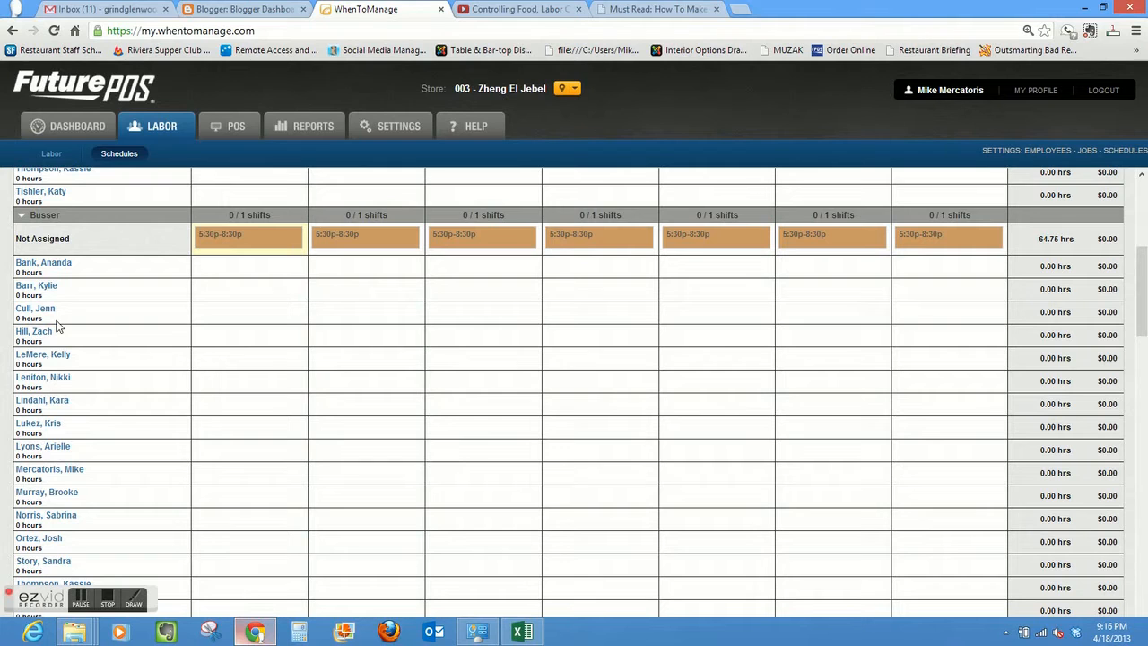
- Collapse the Cook section and start an unassigned Host shift on Friday from 05:00 pm to 09:00 pm
left_click_drag(1145, 296, 1145, 366)
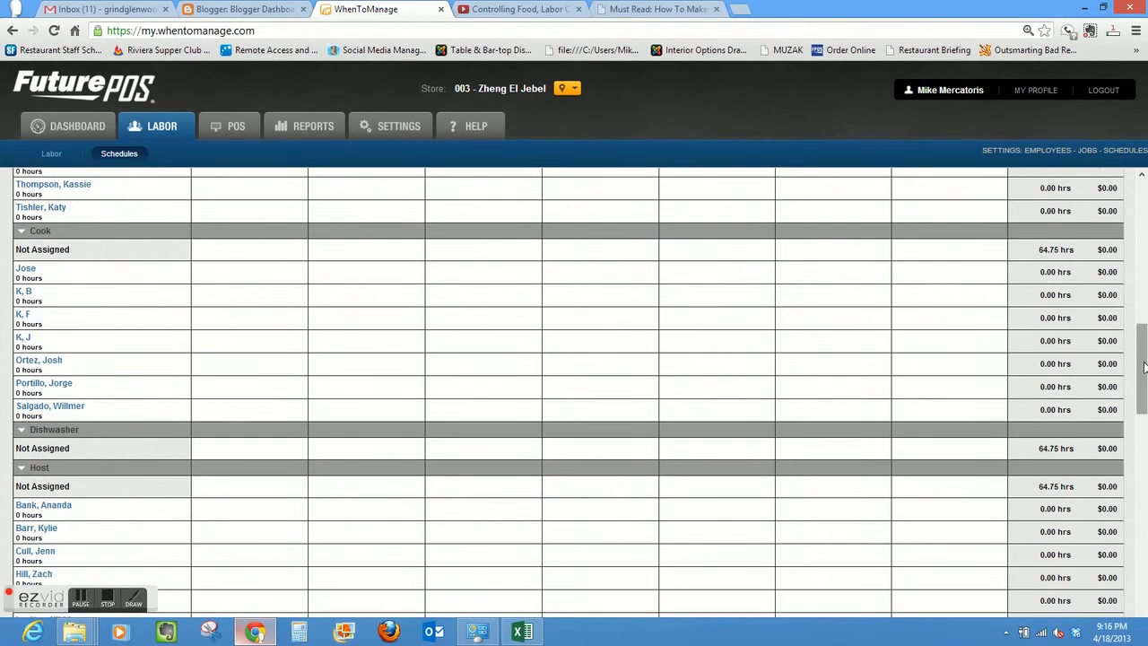
left_click(21, 231)
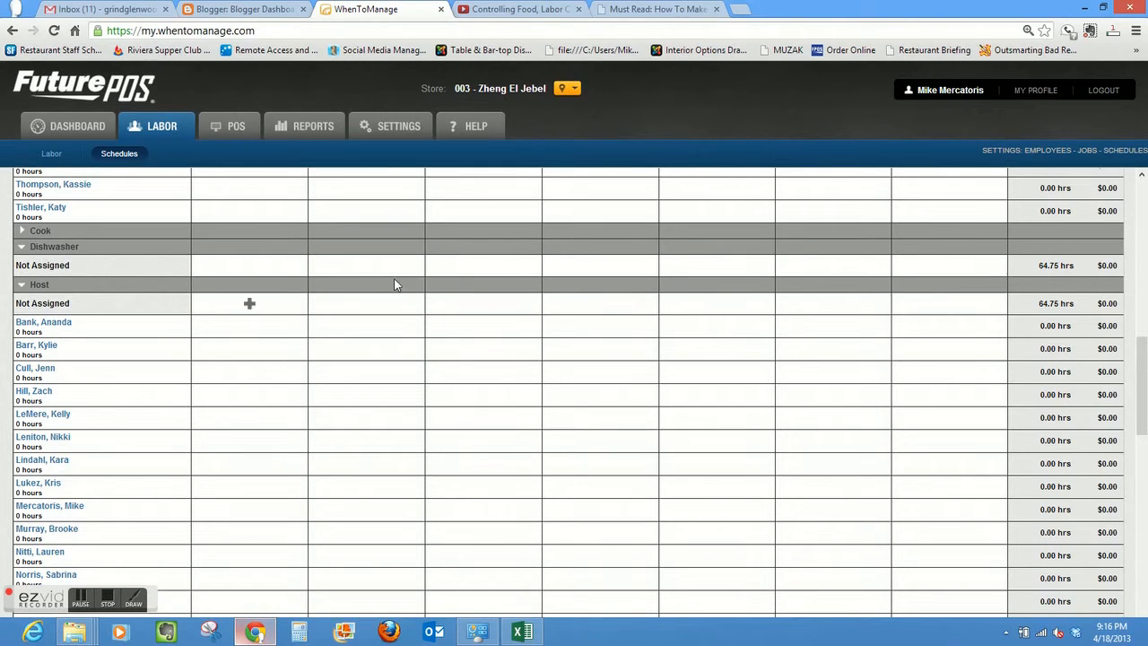
left_click(754, 305)
left_click(520, 298)
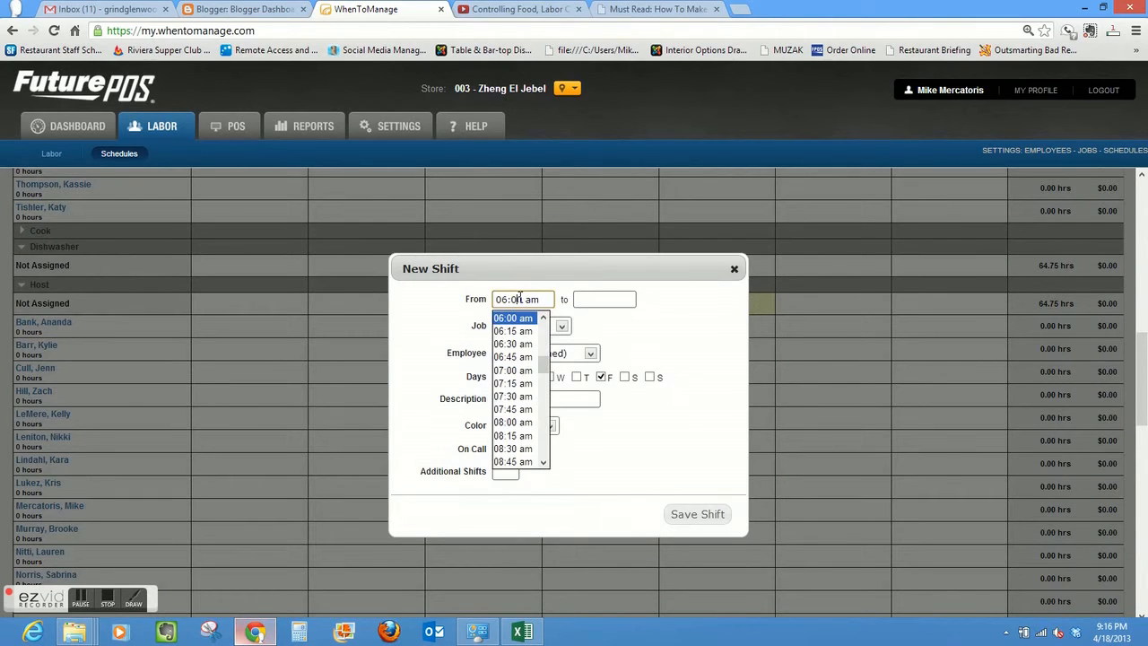
left_click_drag(544, 368, 543, 420)
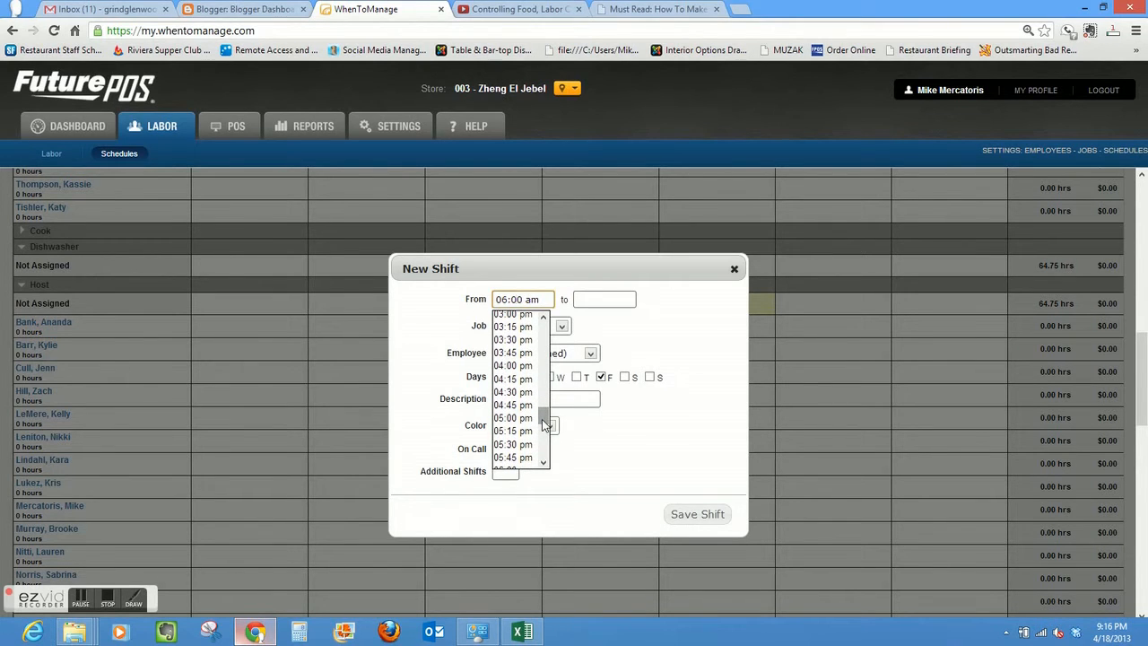
left_click(514, 418)
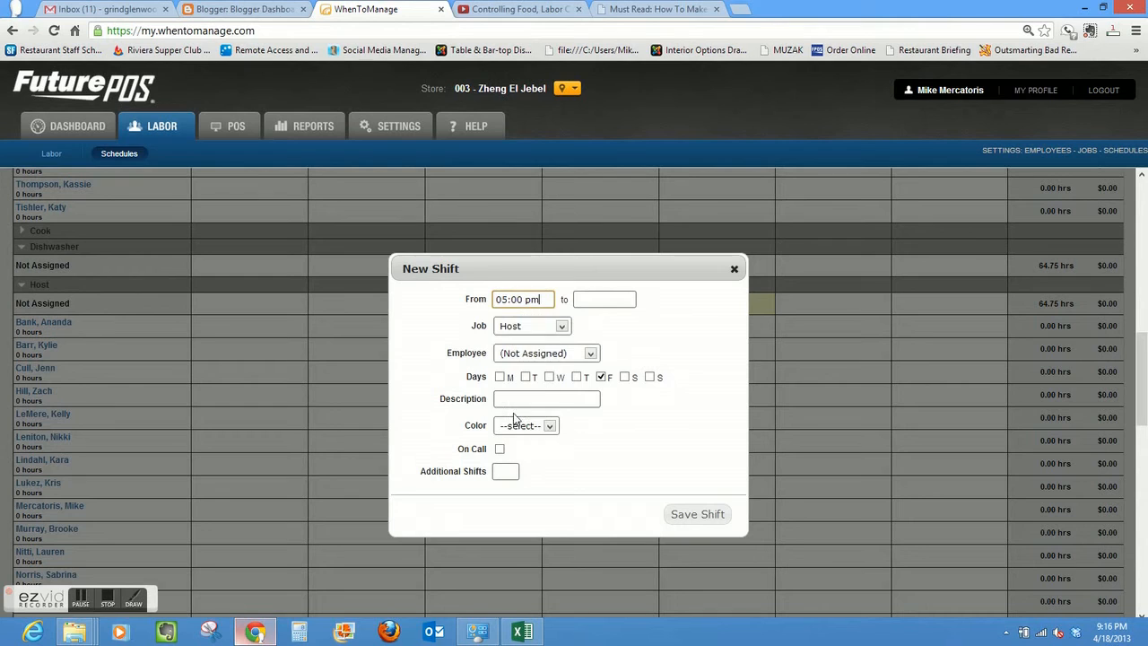
left_click(602, 299)
left_click_drag(625, 428, 625, 440)
left_click(606, 434)
- Color the Friday Host shift Orange and save it
left_click(550, 427)
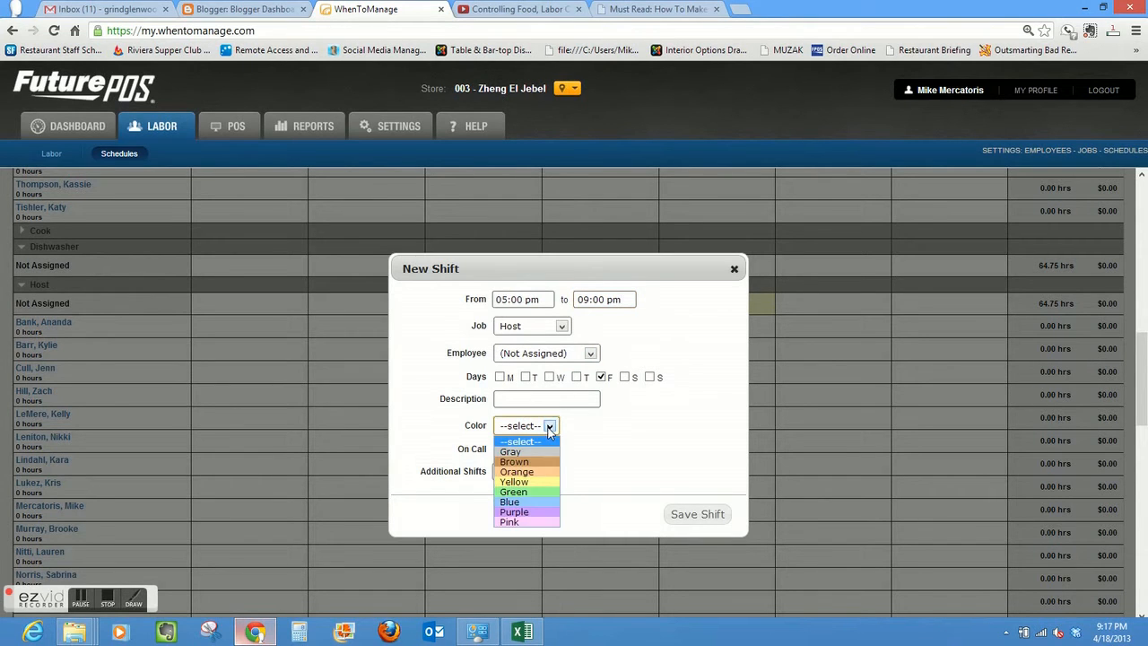
left_click(538, 472)
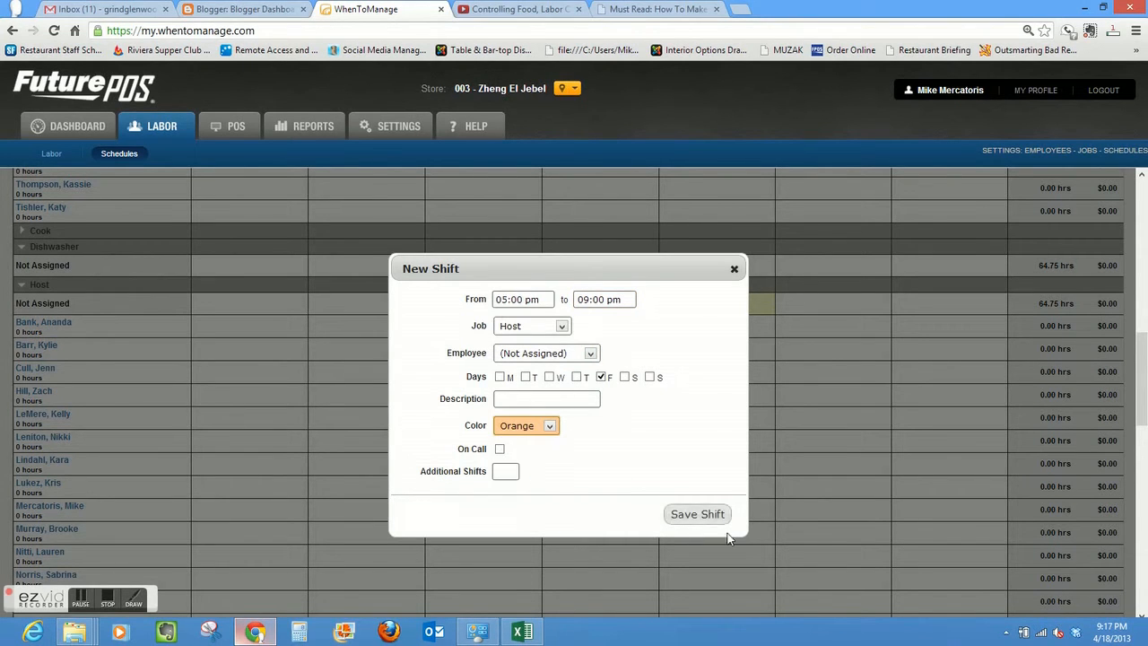
left_click(700, 515)
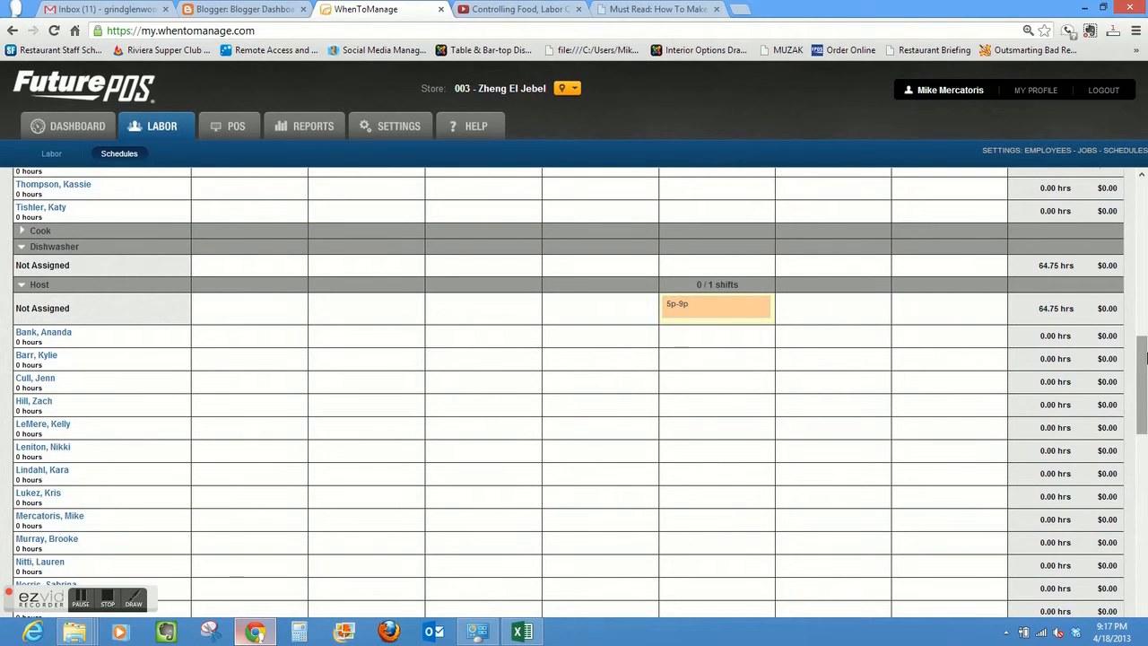
- Collapse the Manager and Office sections of the schedule
left_click_drag(1145, 363, 1145, 456)
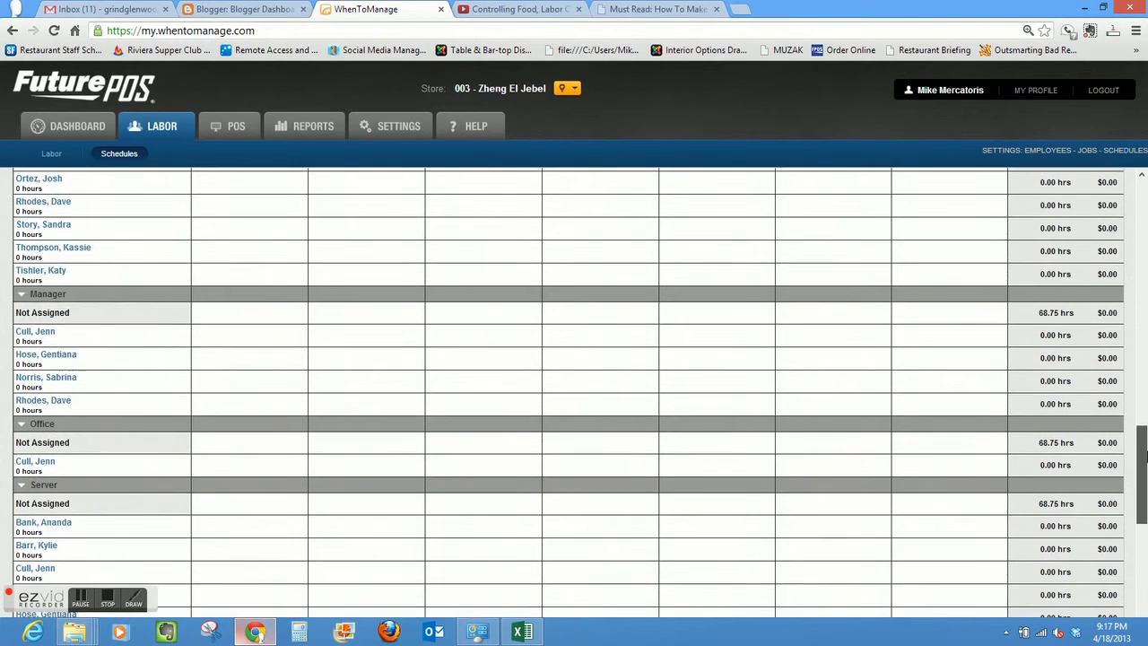
left_click(22, 295)
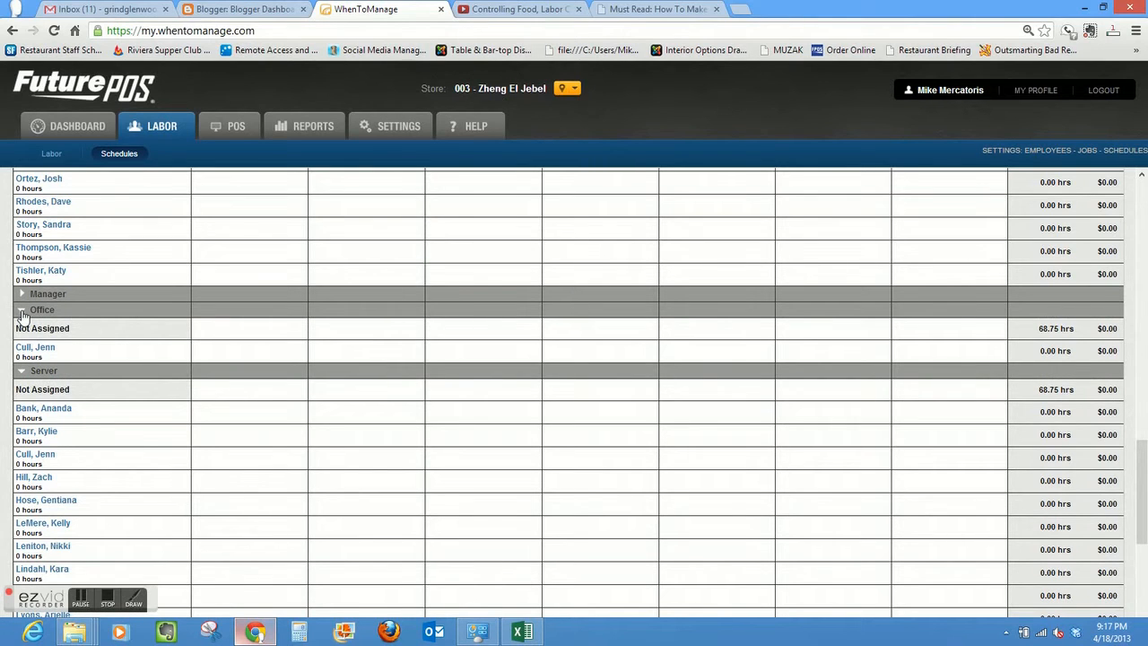
left_click(22, 312)
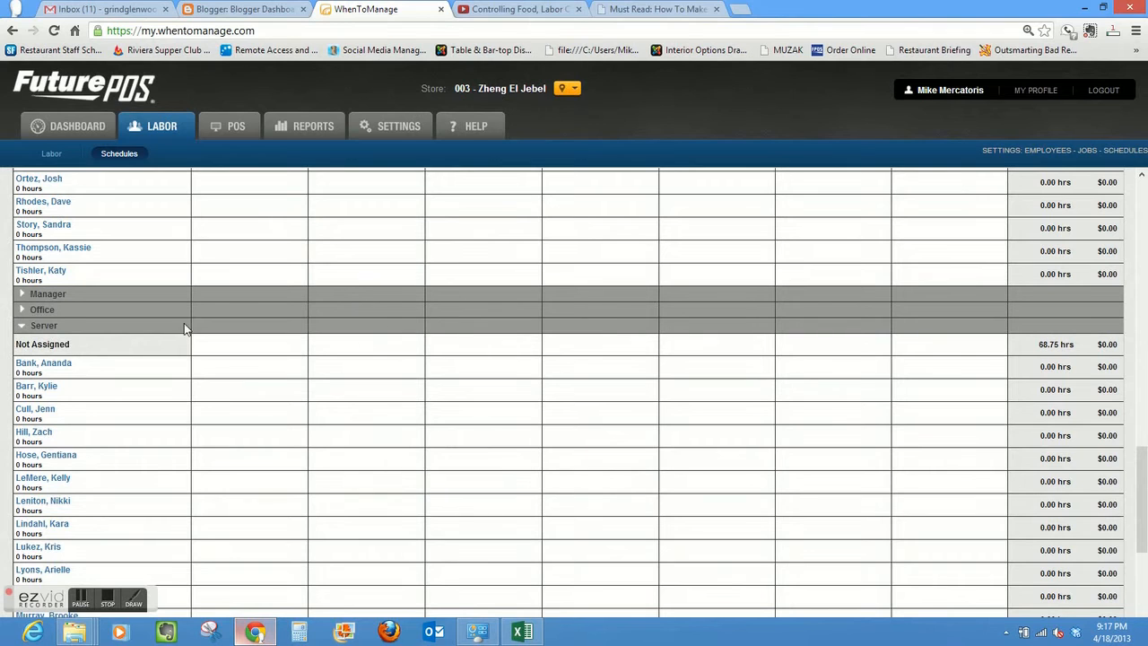
- Start an unassigned Server shift on Monday from 03:45 pm to 09:00 pm
left_click(248, 346)
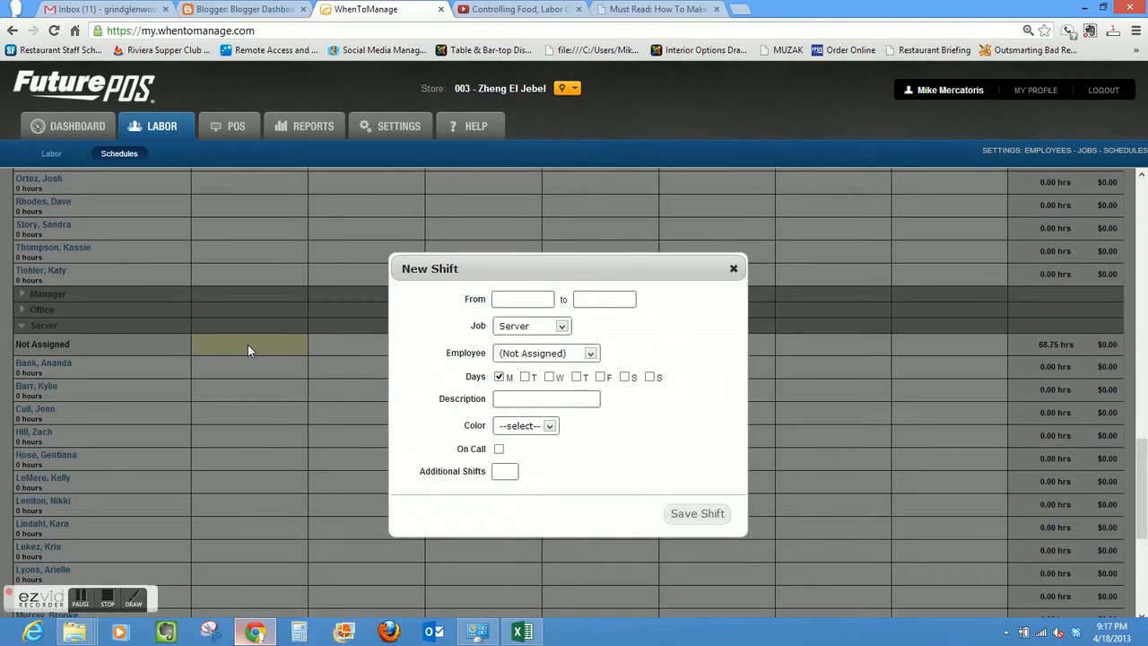
left_click(544, 300)
left_click_drag(543, 364, 546, 420)
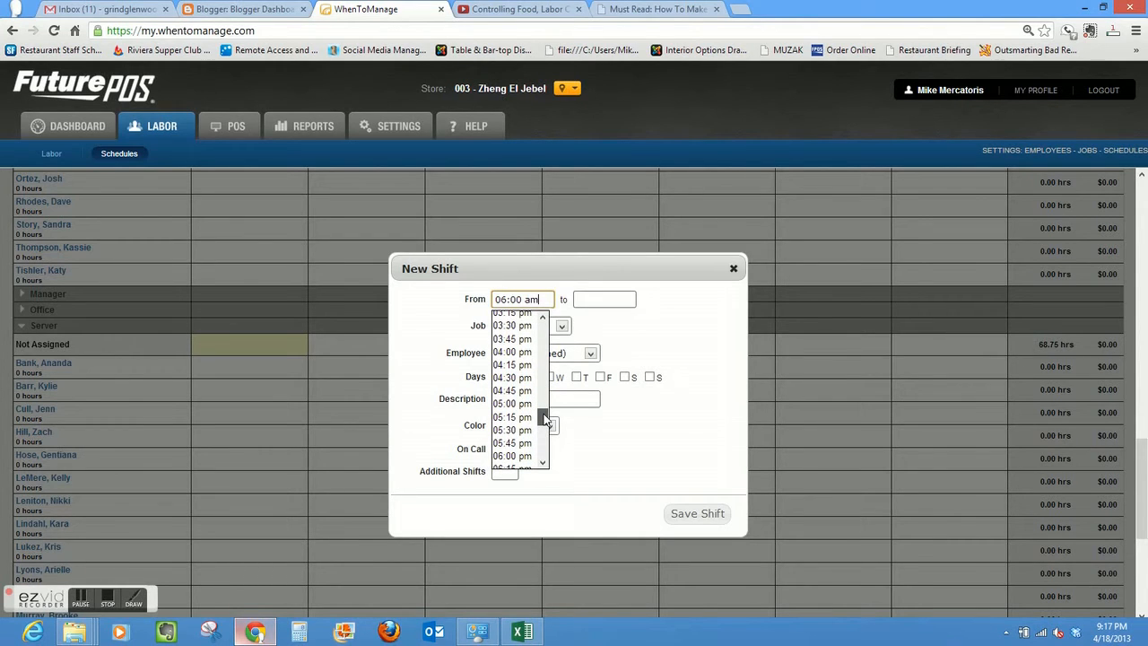
left_click(519, 339)
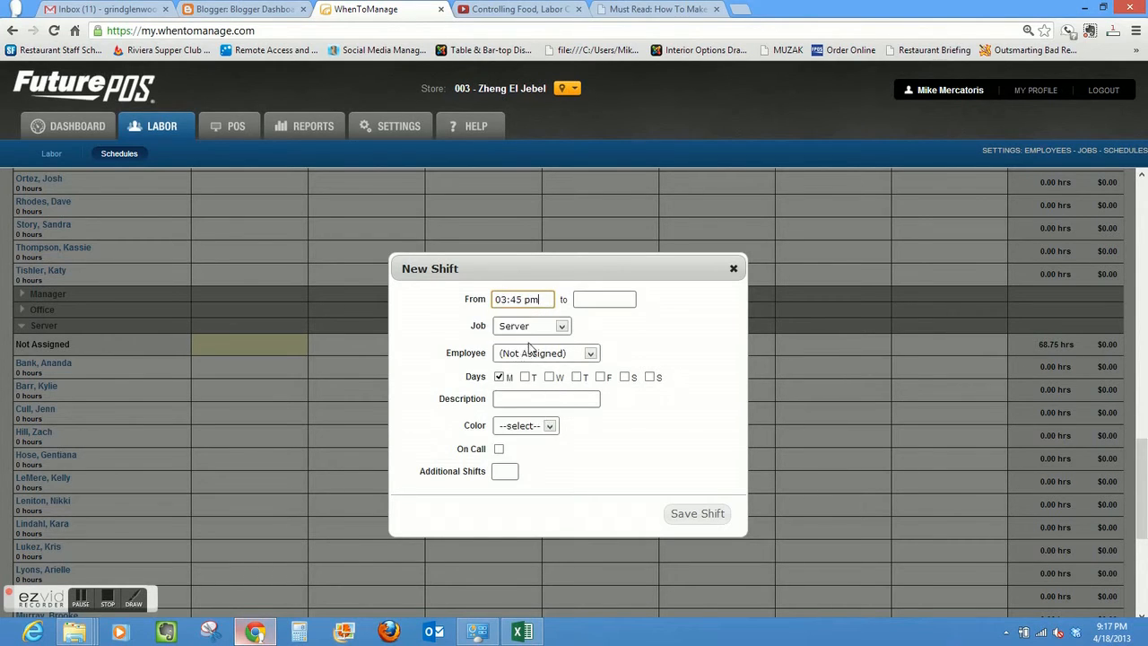
left_click(596, 297)
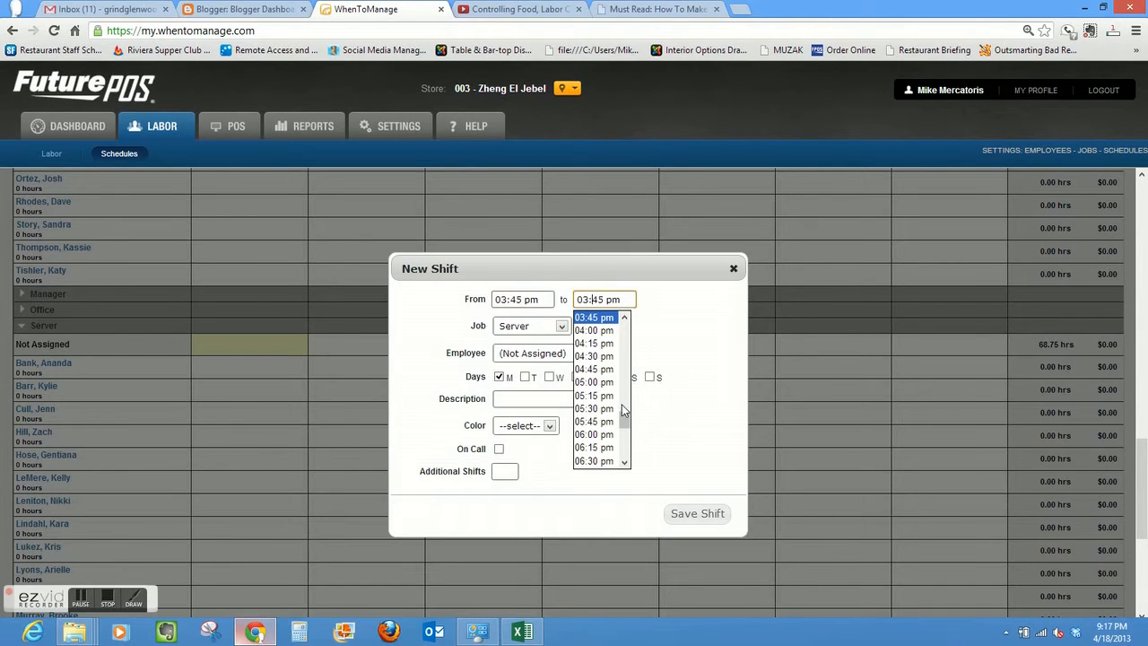
left_click_drag(620, 414, 618, 431)
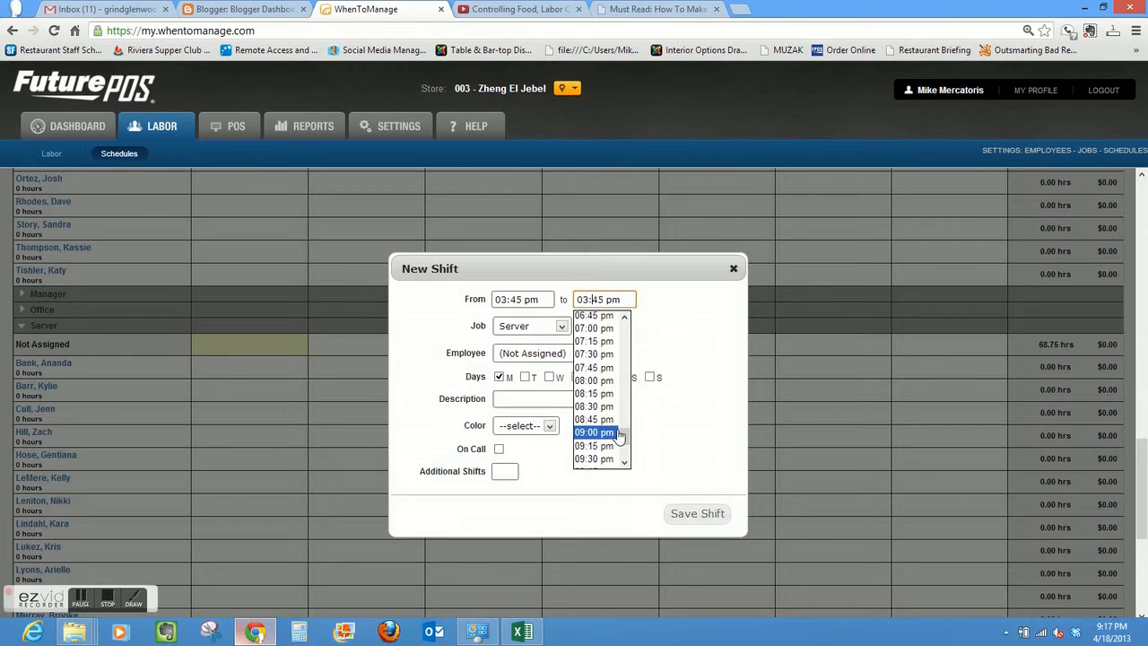
left_click(594, 432)
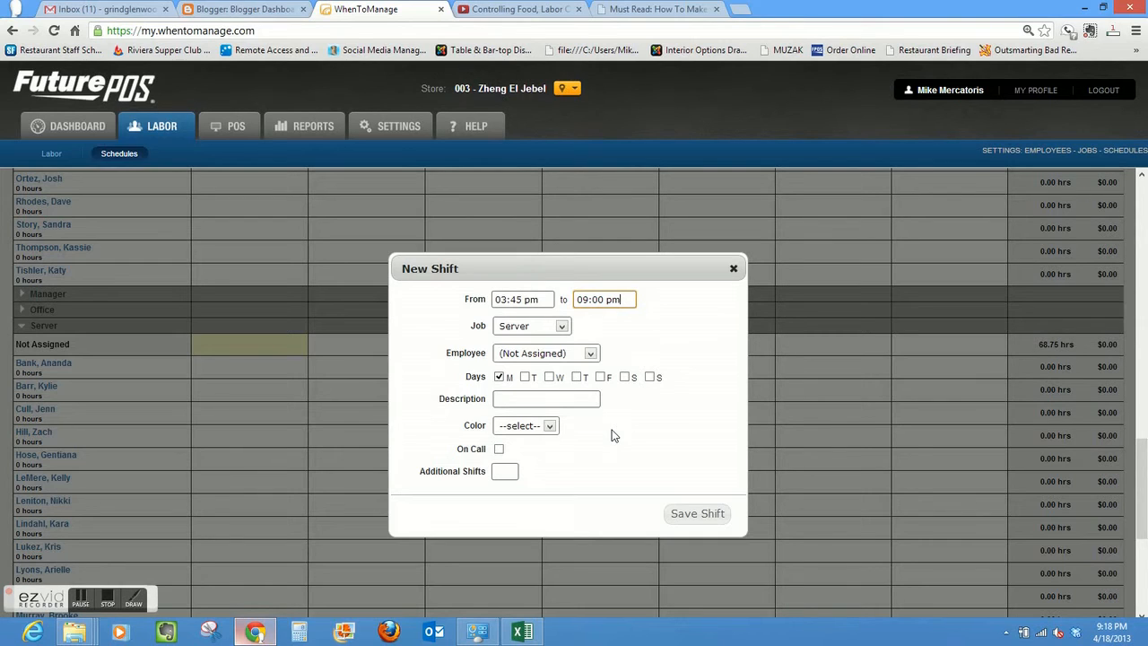
- Extend the Server shift to Tuesday through Sunday, color it Yellow, and save it without a description
left_click(525, 377)
left_click(549, 377)
left_click(576, 377)
left_click(600, 376)
left_click(625, 377)
left_click(649, 377)
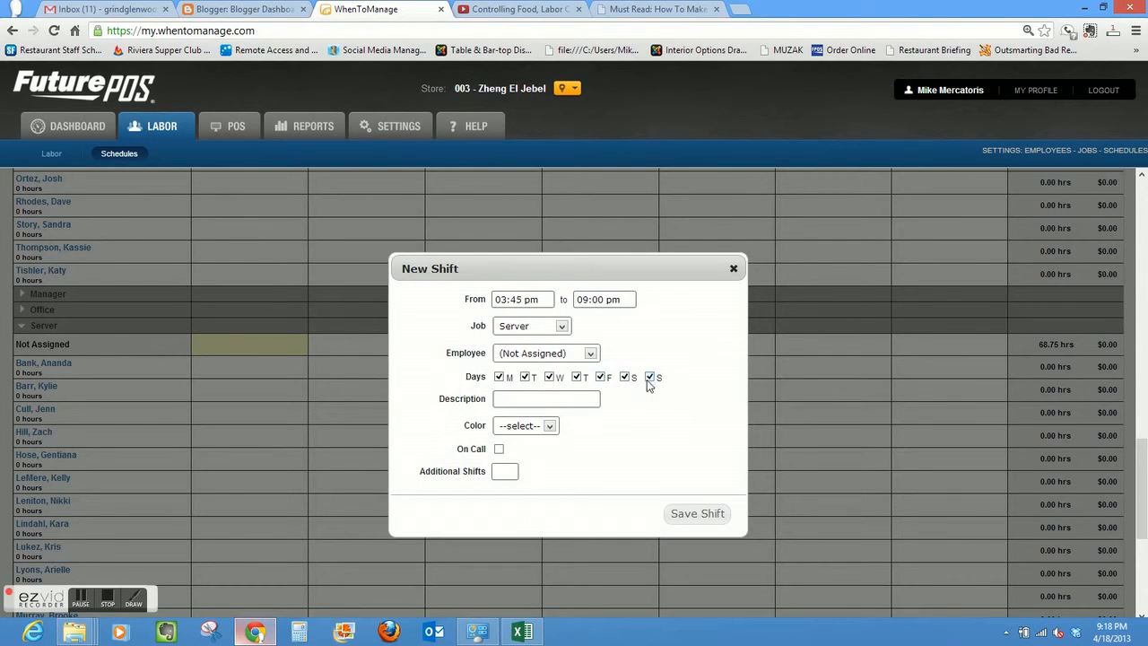
left_click(550, 427)
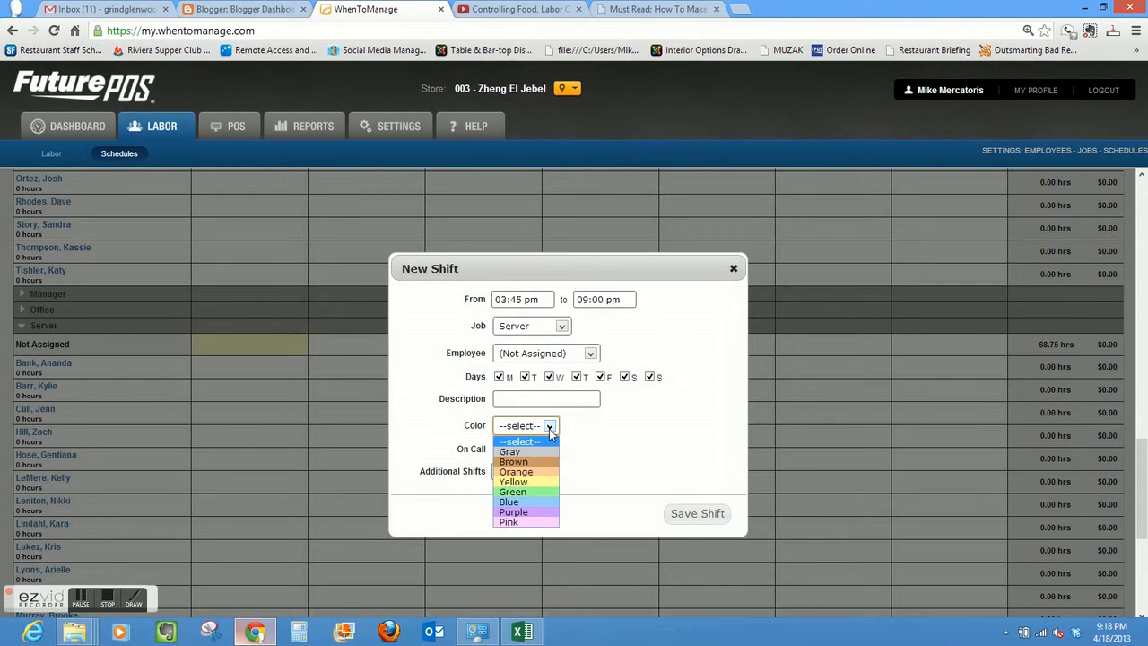
left_click(531, 486)
left_click(692, 516)
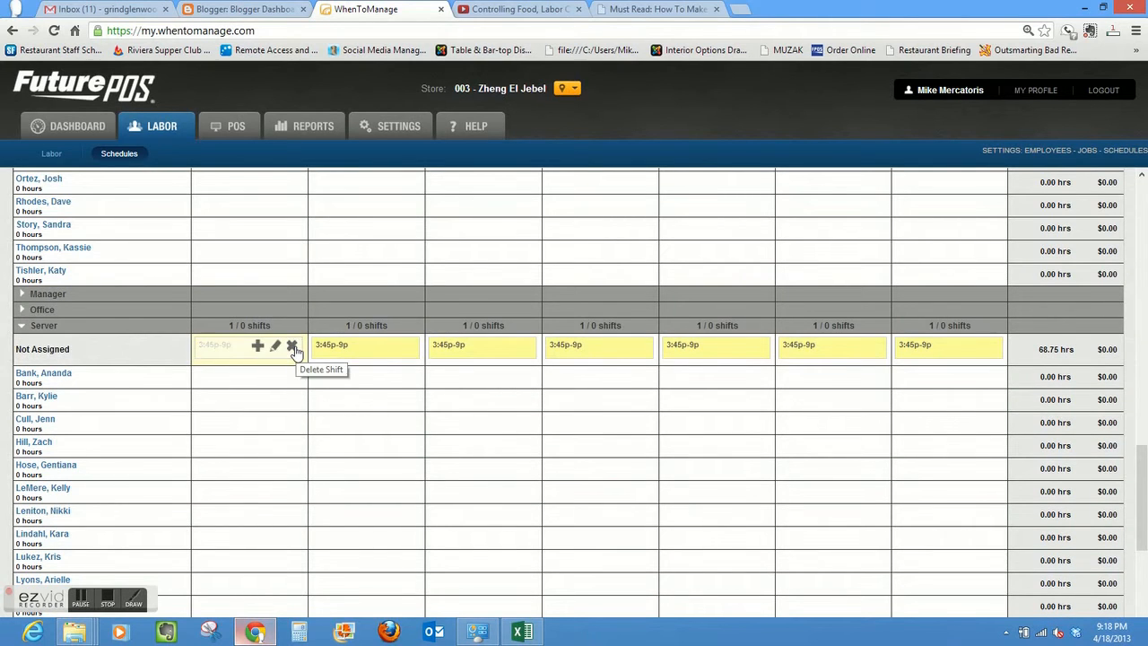
- Delete all the unassigned 3:45p-9p Server shifts from Monday through Sunday
left_click(294, 348)
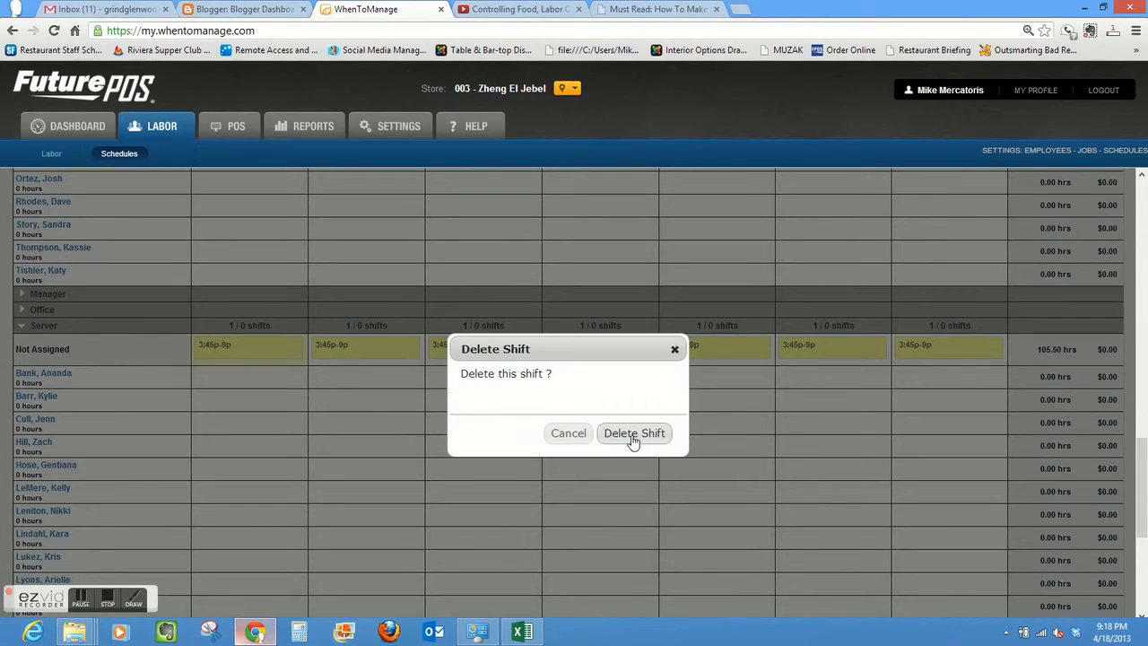
left_click(633, 438)
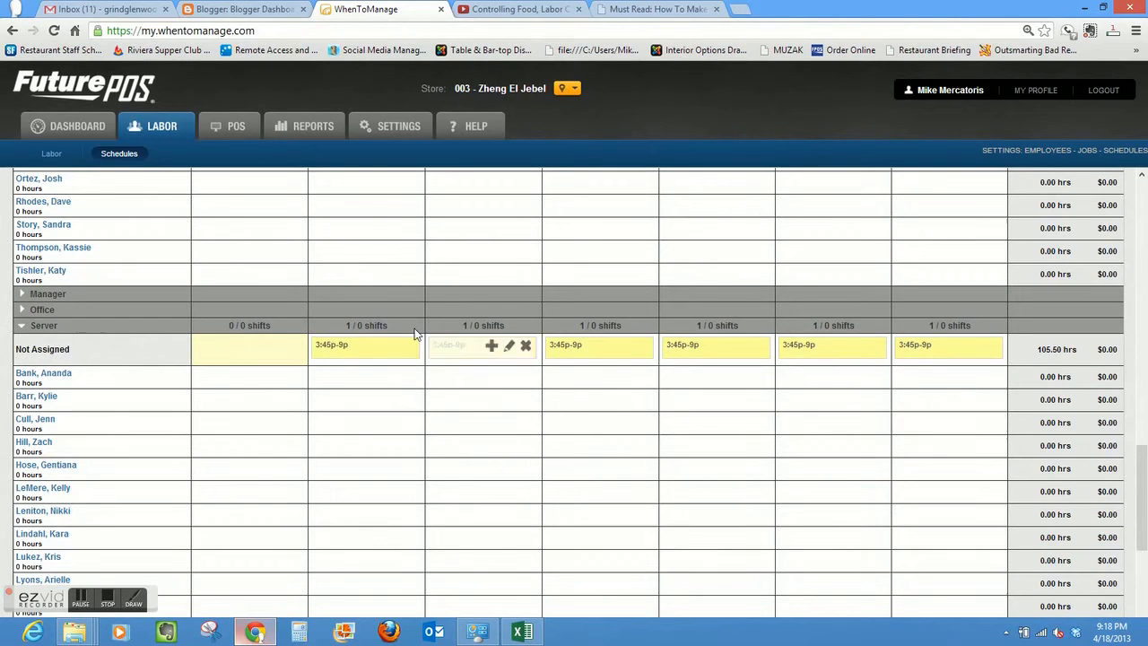
left_click(409, 346)
left_click(628, 436)
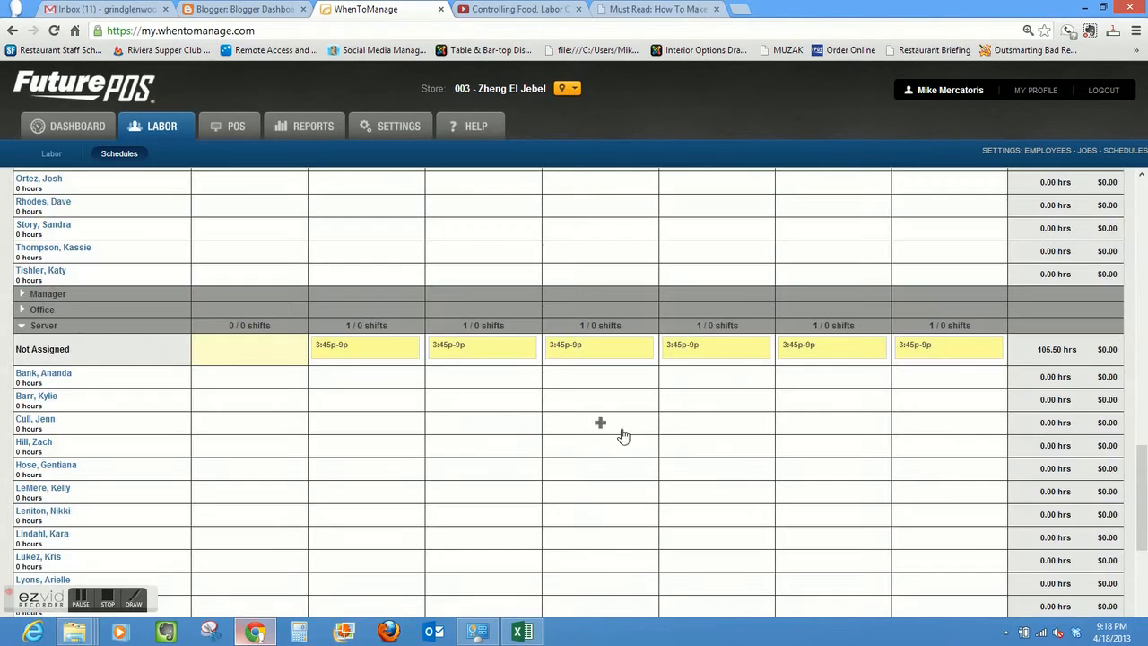
left_click(526, 347)
left_click(642, 434)
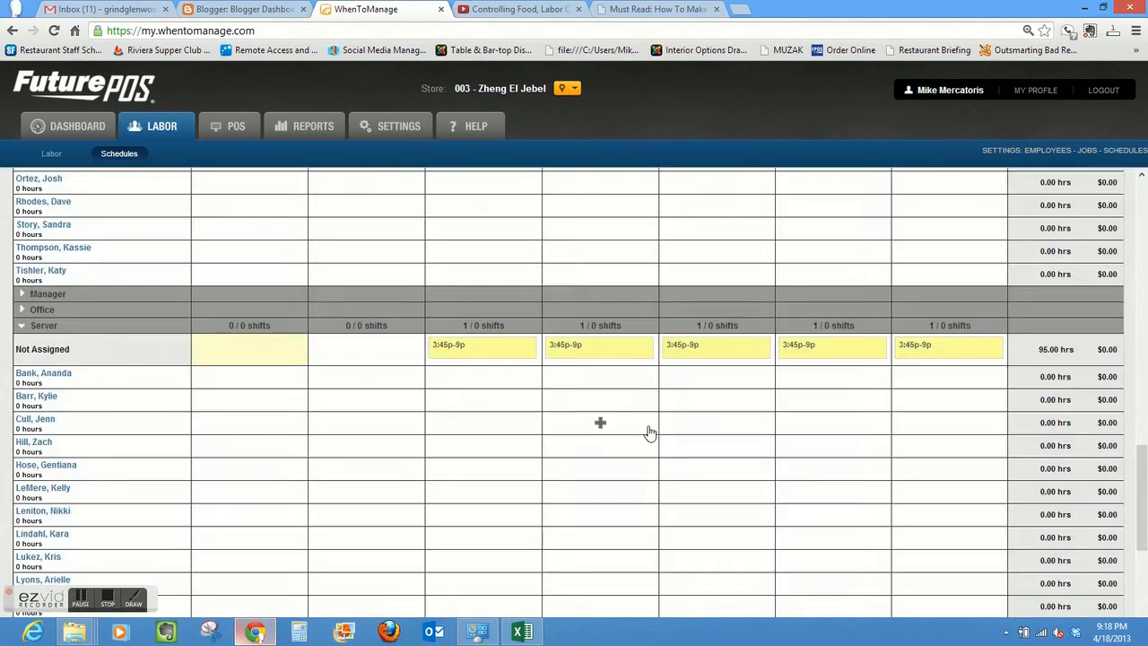
left_click(646, 349)
left_click(653, 434)
left_click(762, 348)
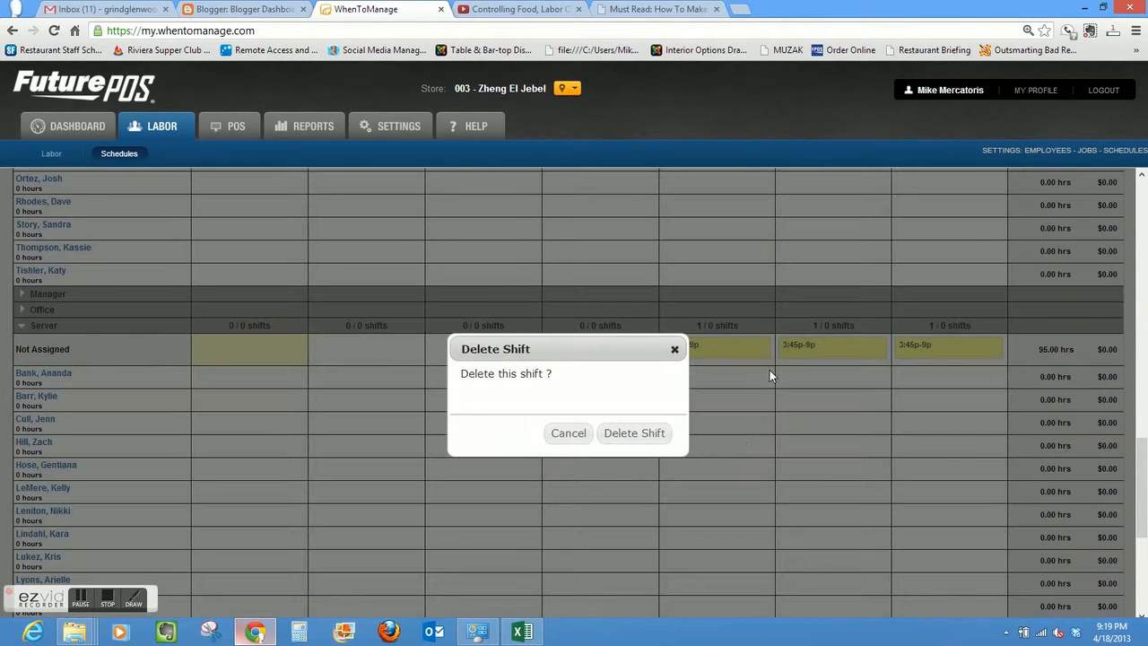
left_click(651, 434)
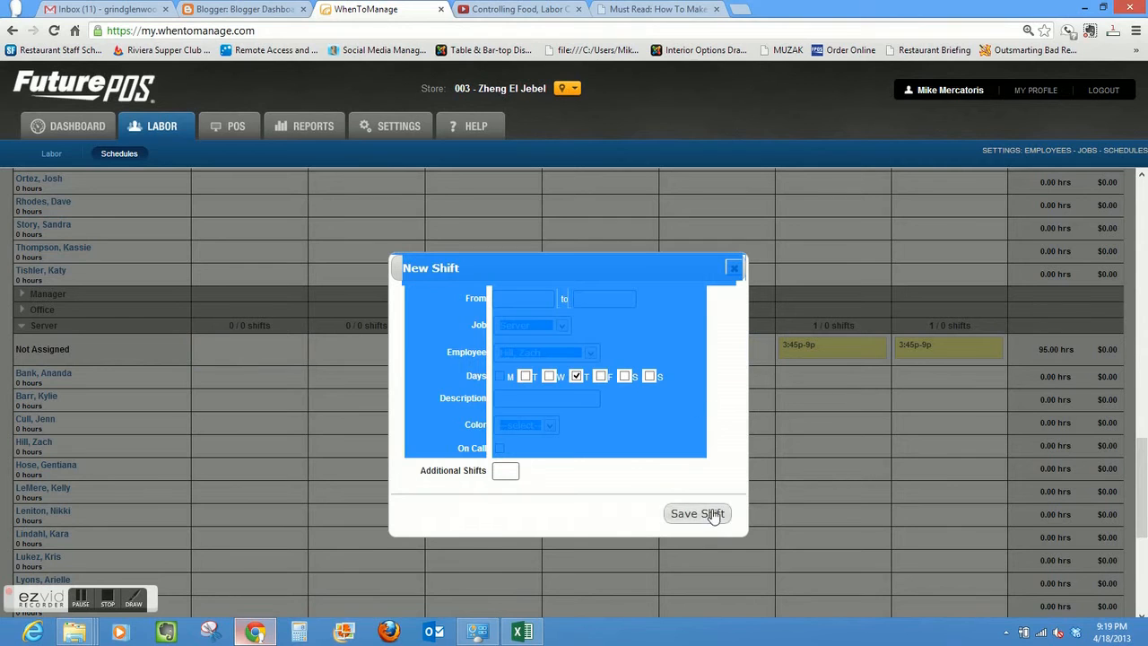
left_click(734, 267)
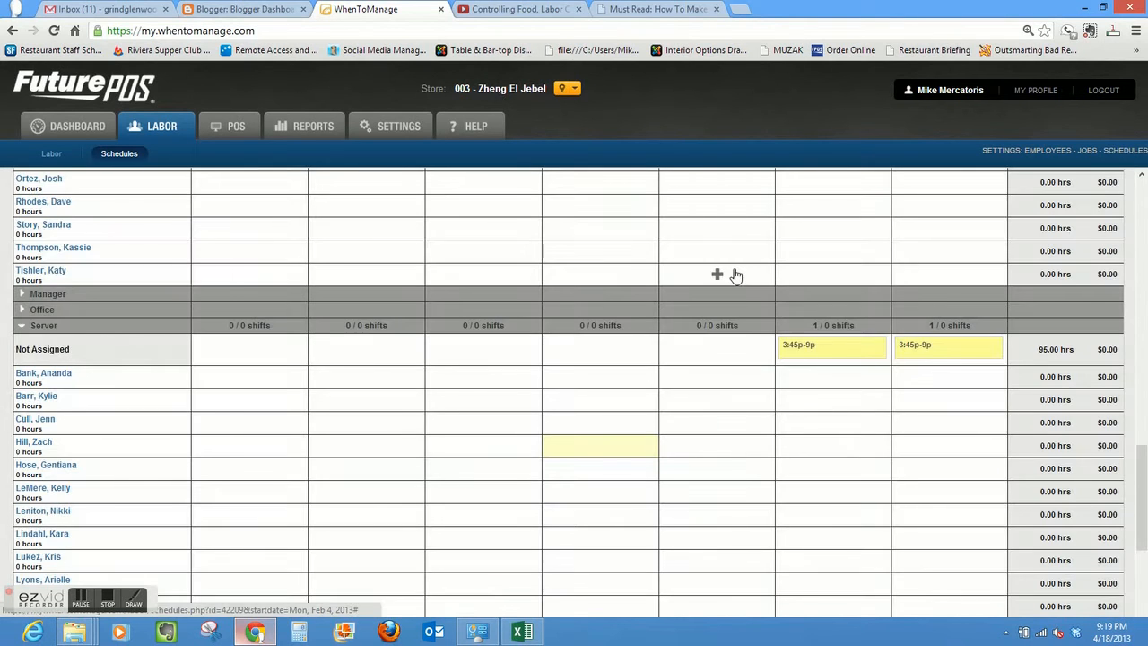
left_click(873, 350)
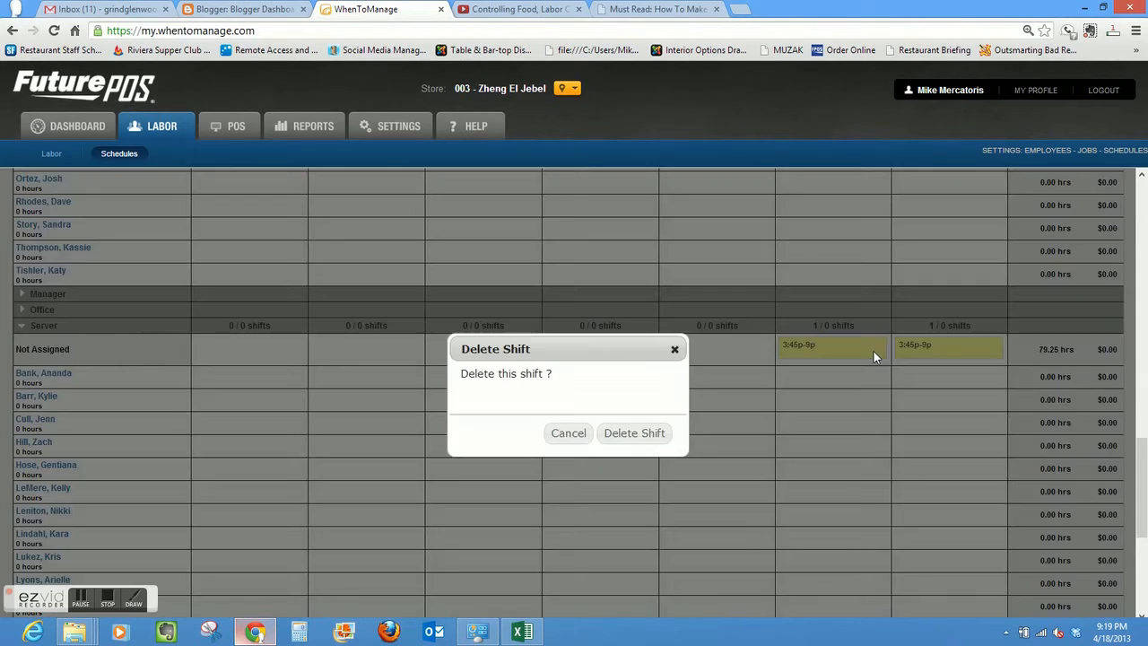
left_click(634, 434)
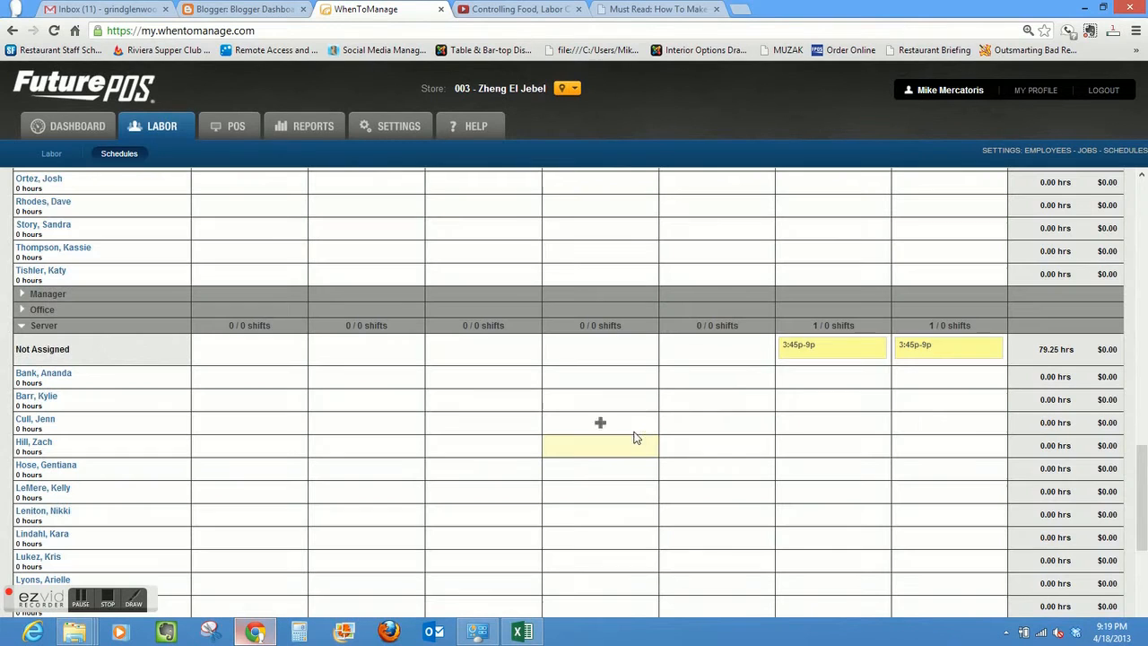
left_click(992, 348)
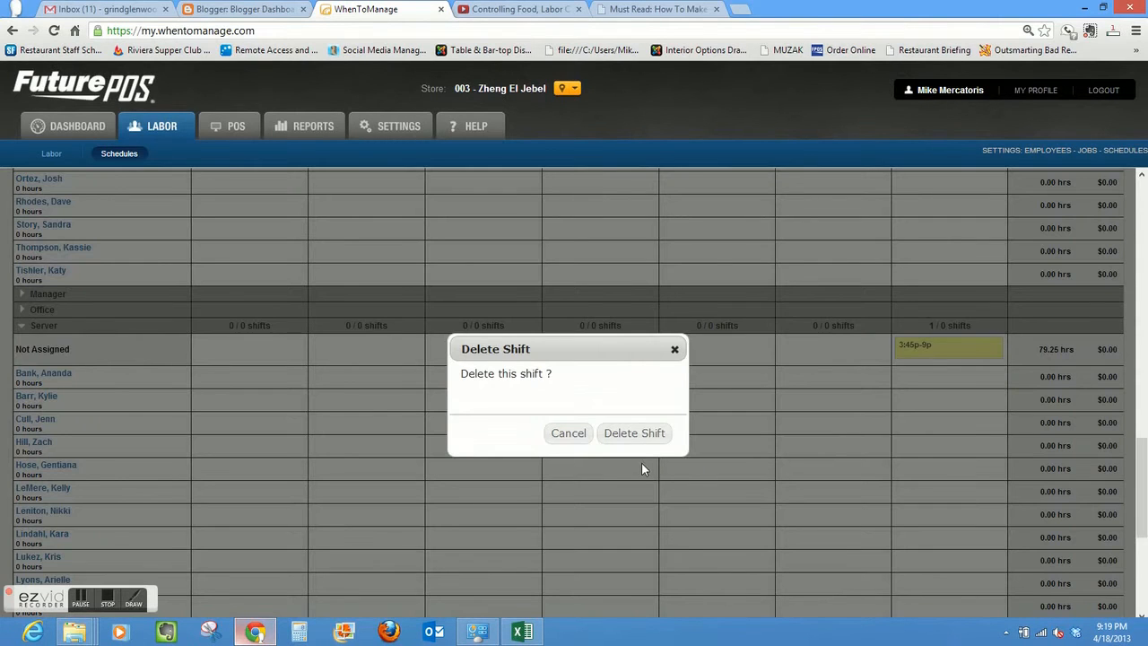
left_click(634, 434)
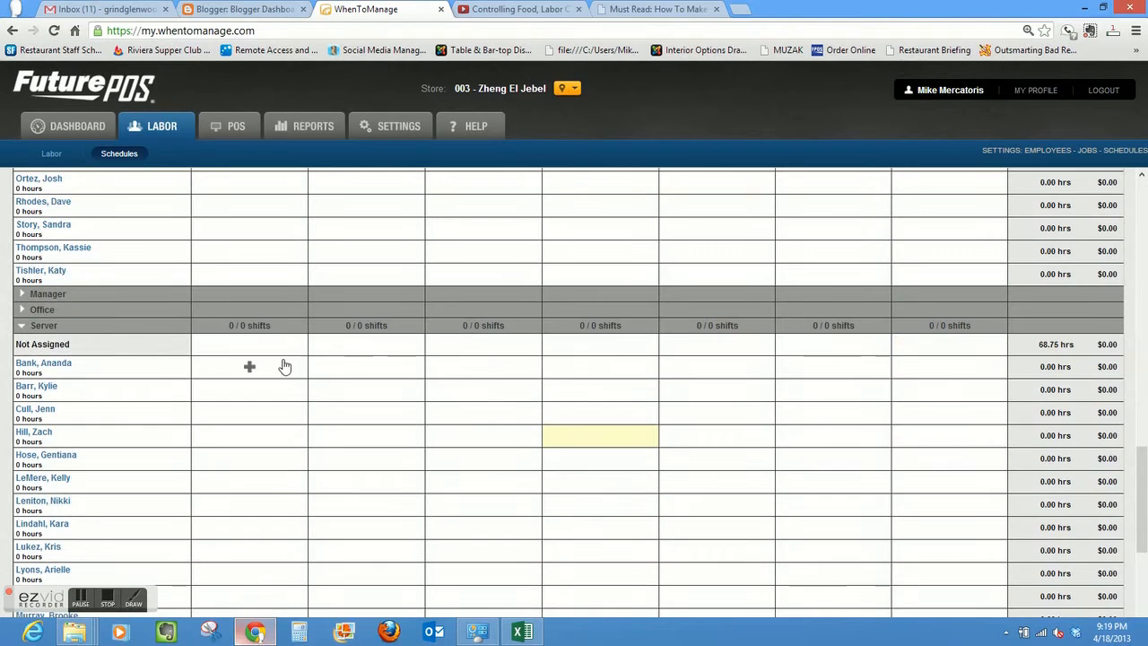
- Start a fresh unassigned Server shift on Monday from 03:45 pm to 09:00 pm
left_click(249, 344)
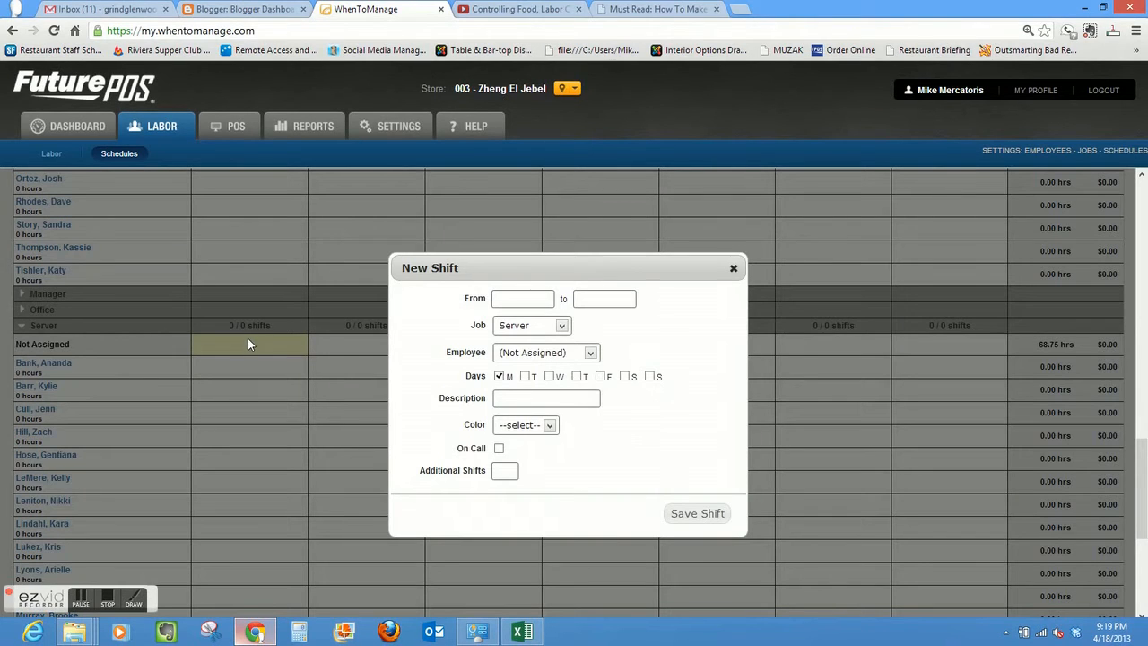
left_click(537, 298)
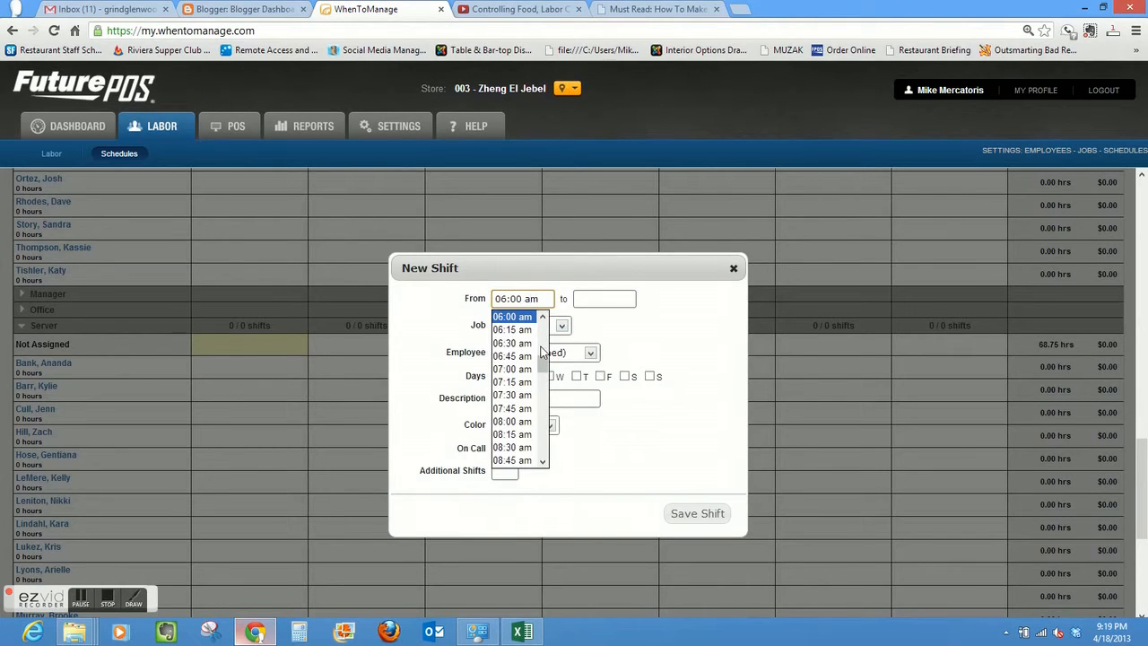
left_click_drag(543, 363, 542, 380)
left_click_drag(542, 382, 543, 421)
left_click(543, 319)
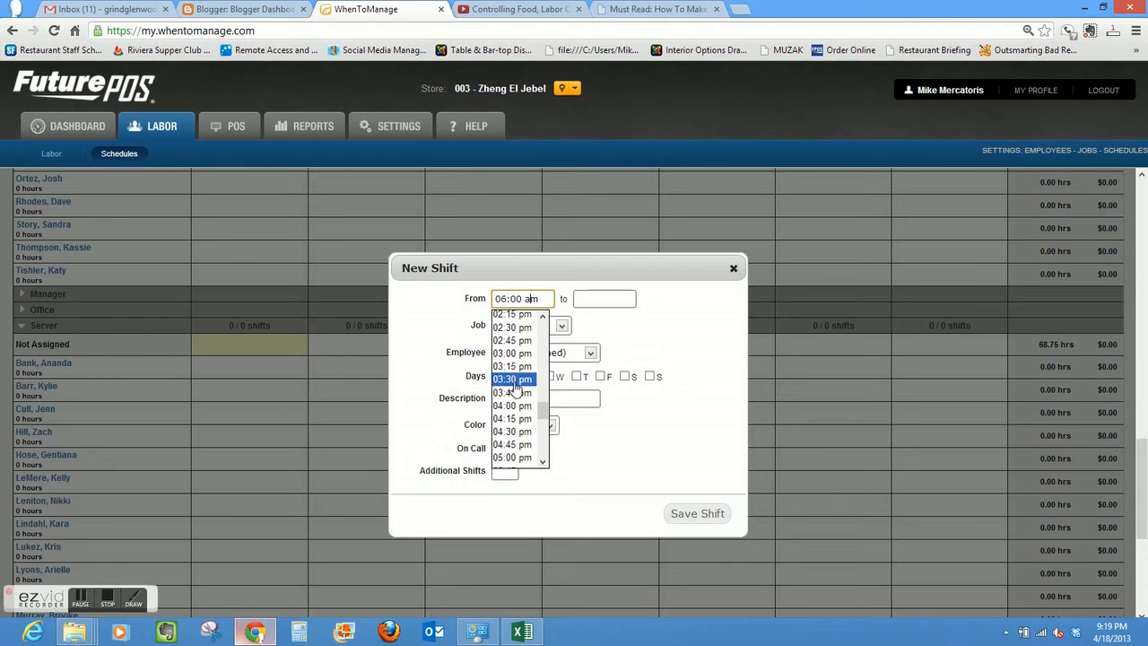
left_click(516, 395)
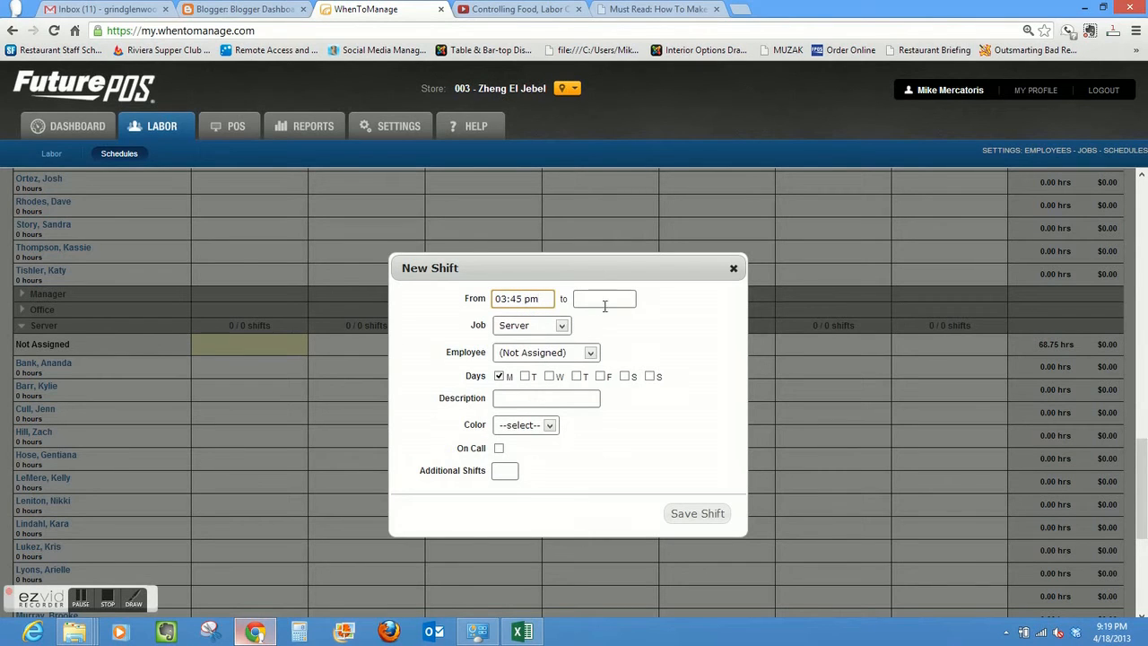
left_click(605, 301)
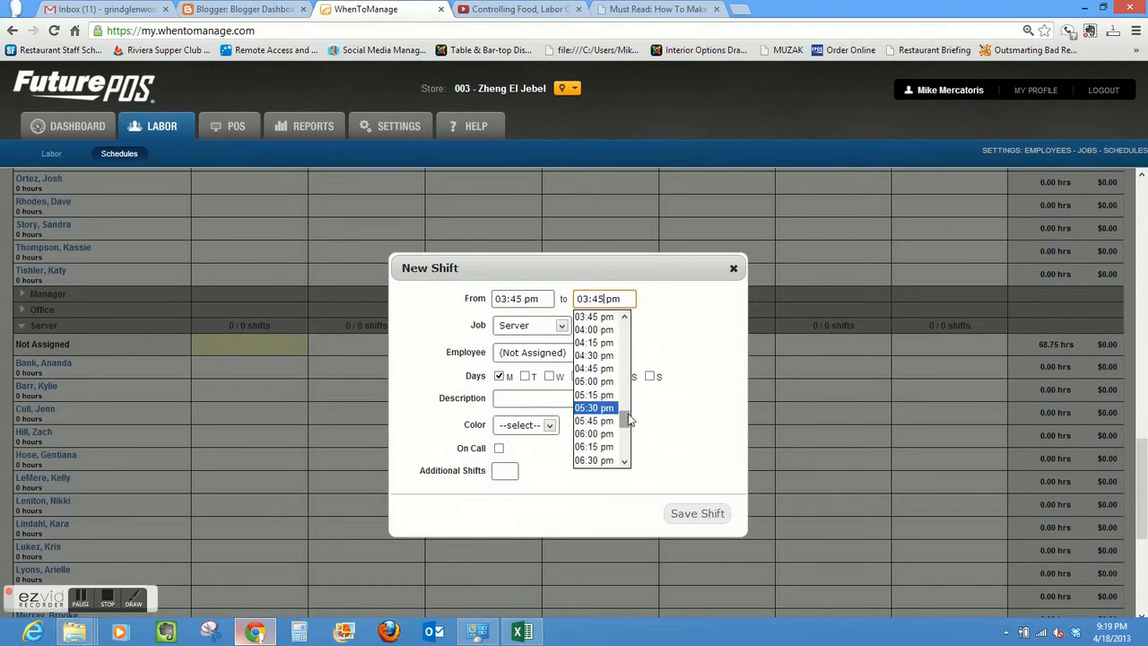
left_click_drag(629, 419, 629, 439)
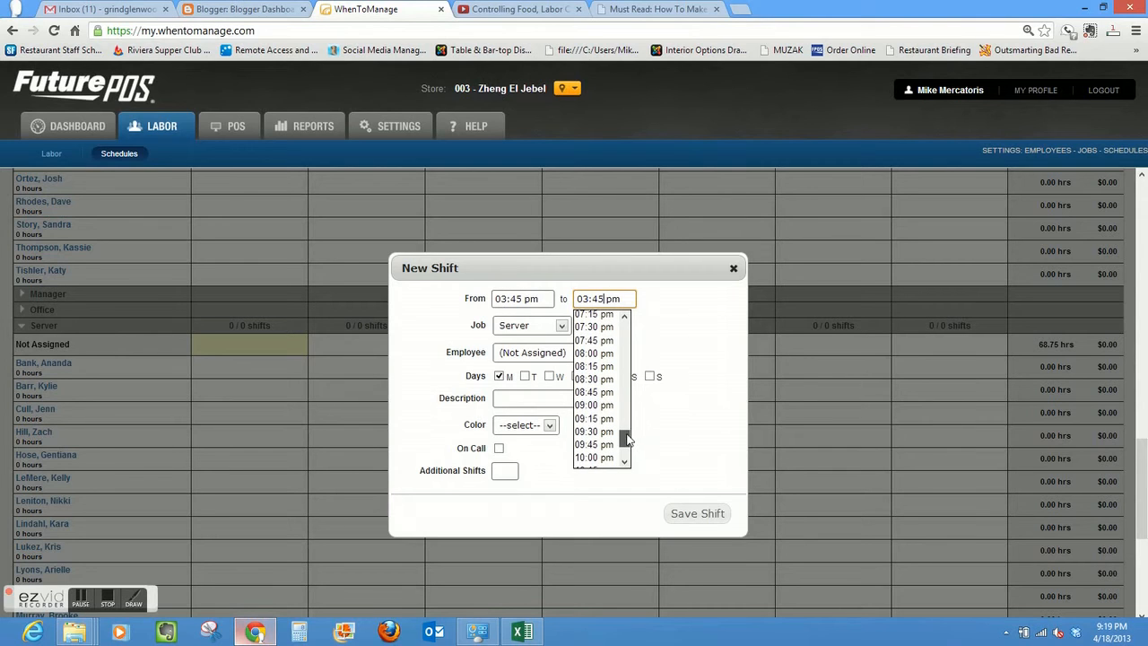
left_click(606, 408)
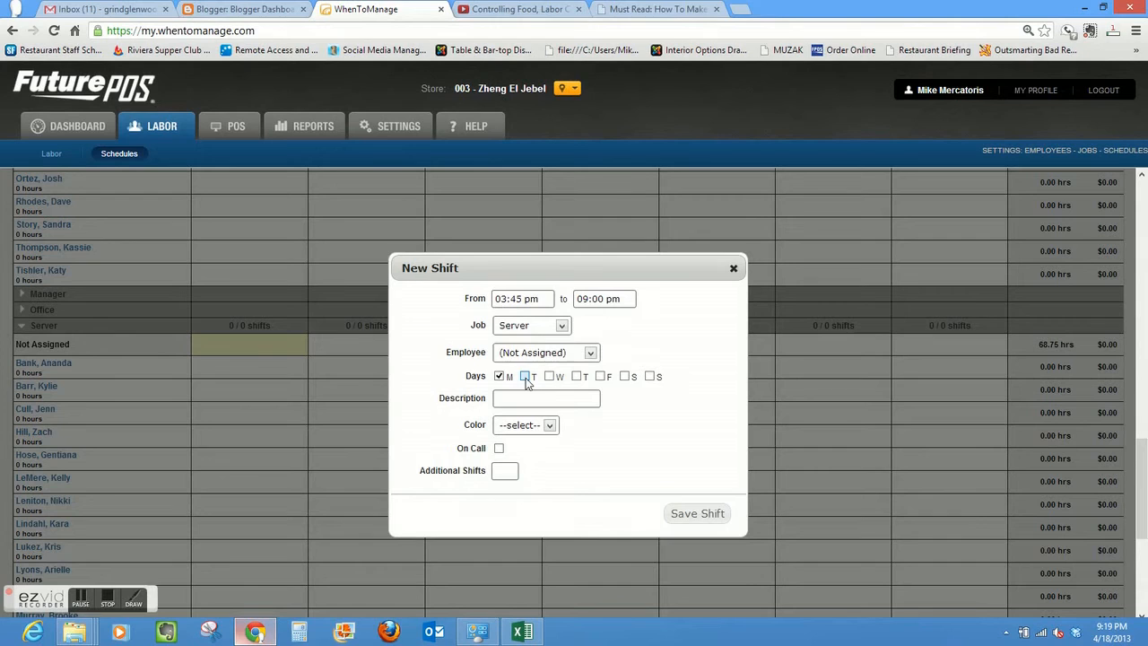
- Extend the new Server shift to Tuesday through Sunday
left_click(550, 377)
left_click(576, 377)
left_click(601, 377)
left_click(626, 378)
left_click(525, 376)
- Describe the Server shift as "First In First Out"
left_click(525, 398)
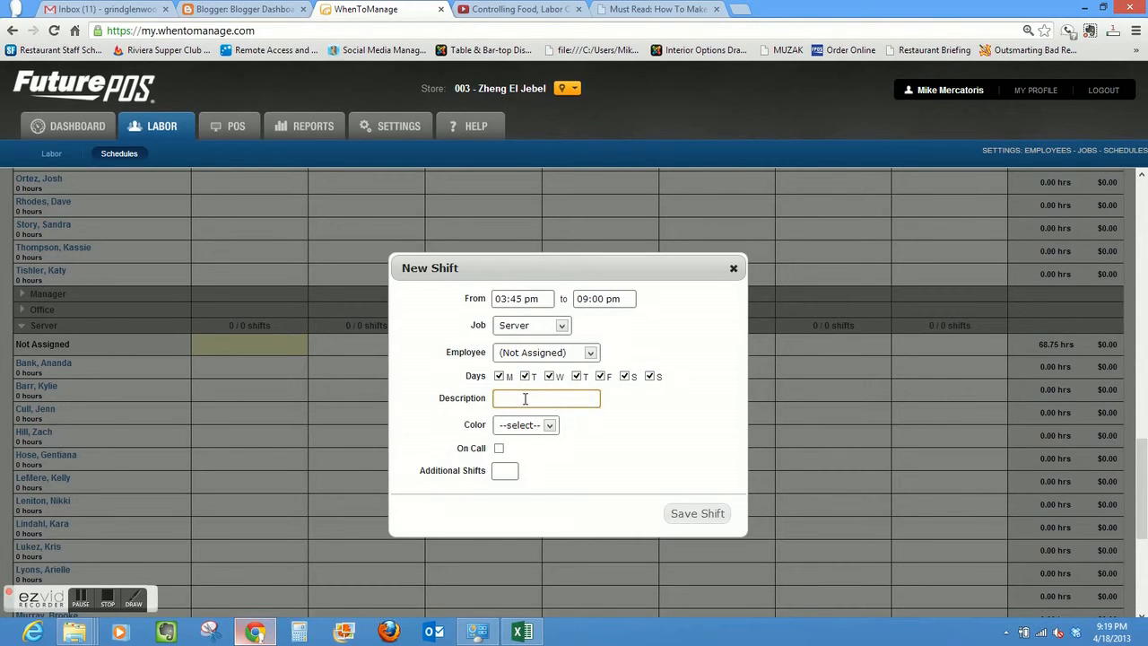
type("First In F")
type("r")
key("BackSpace")
type("irst Out")
- Color the First In First Out Server shift Yellow and save it
left_click(551, 428)
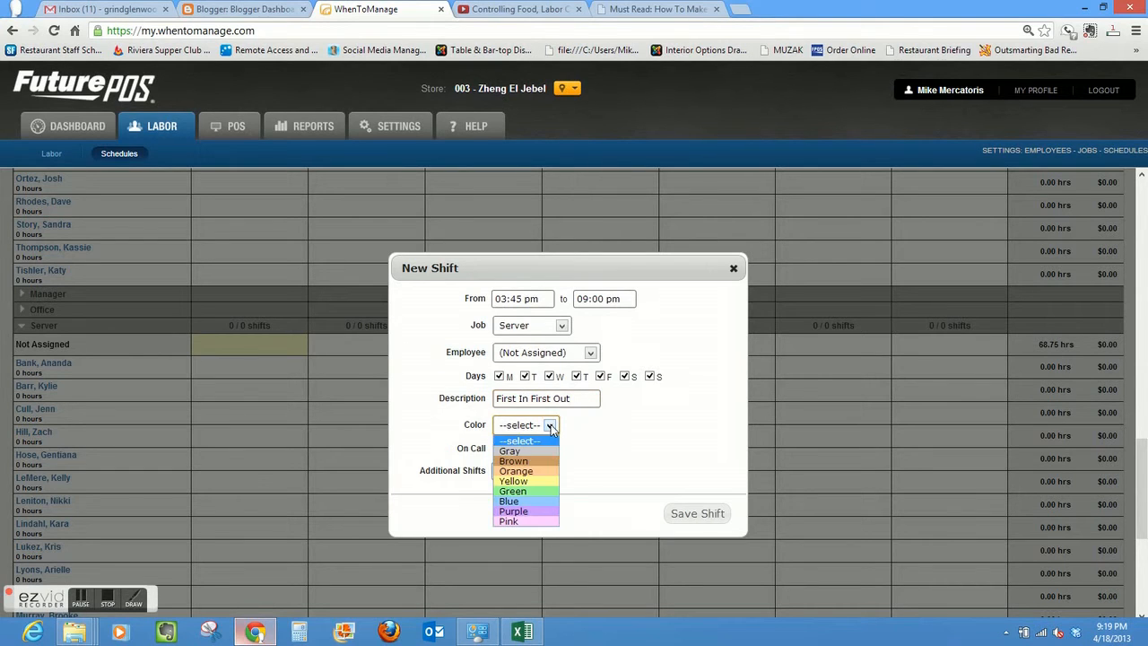
left_click(551, 478)
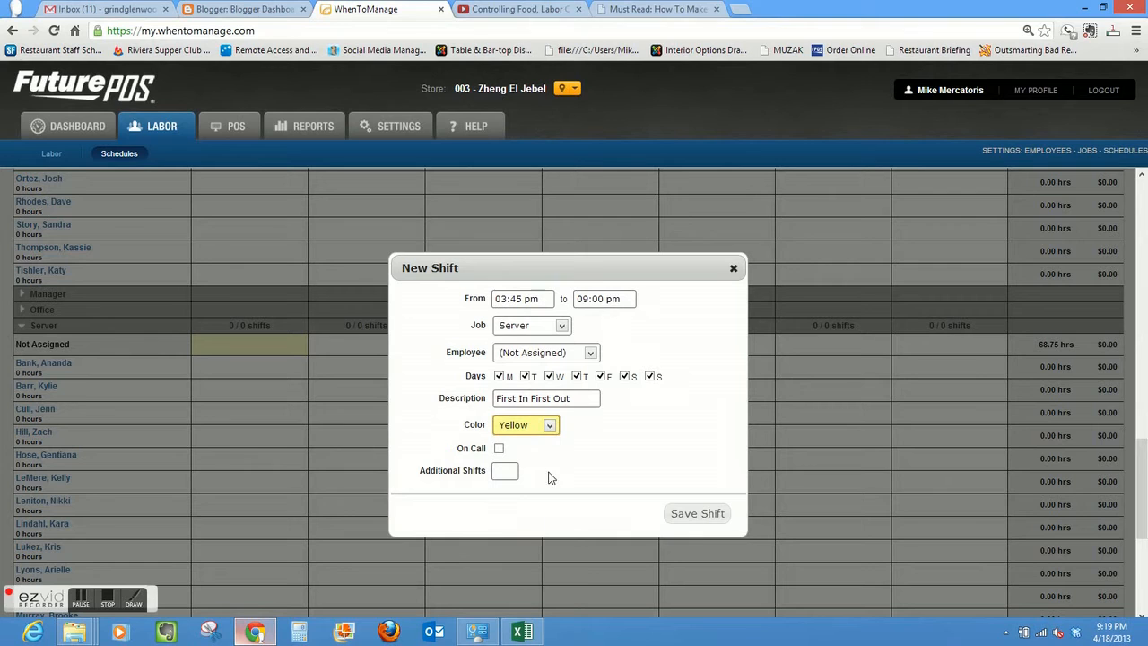
left_click(698, 514)
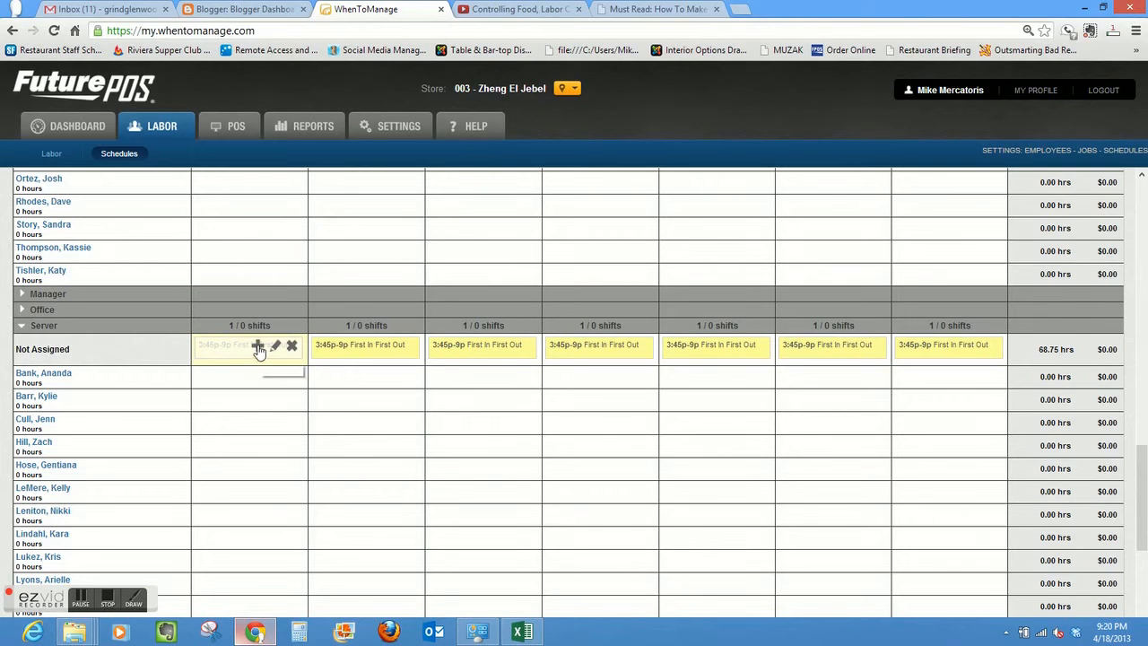
- Start another unassigned Server shift on Monday from 05:00 pm to 10:00 pm
left_click(257, 346)
left_click(524, 298)
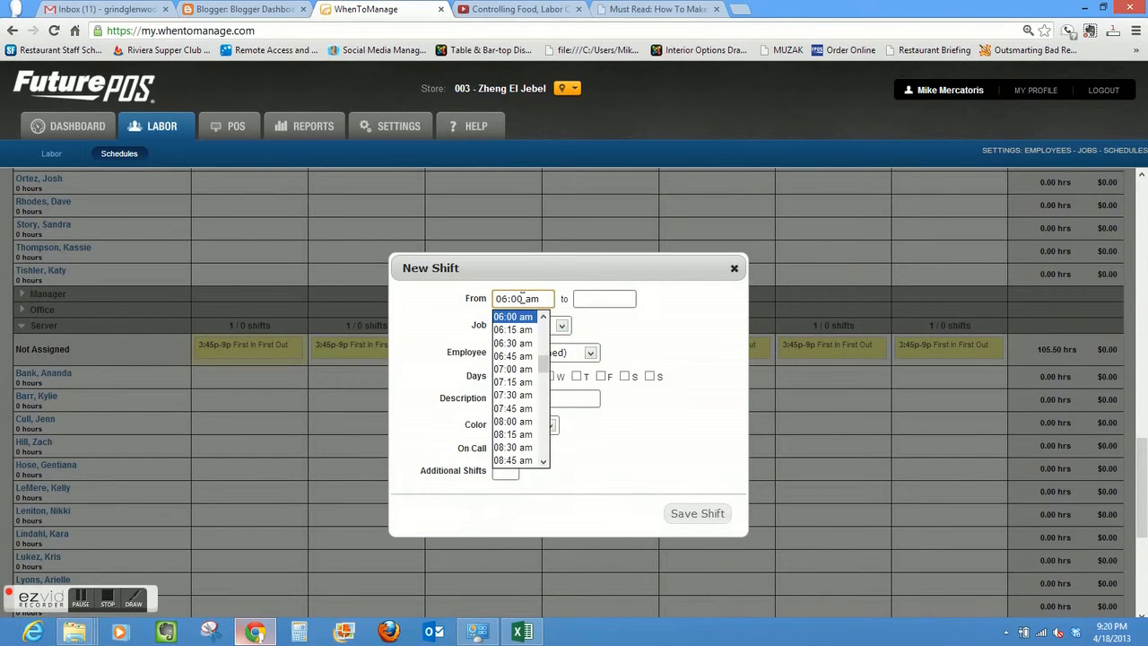
left_click_drag(547, 368, 544, 423)
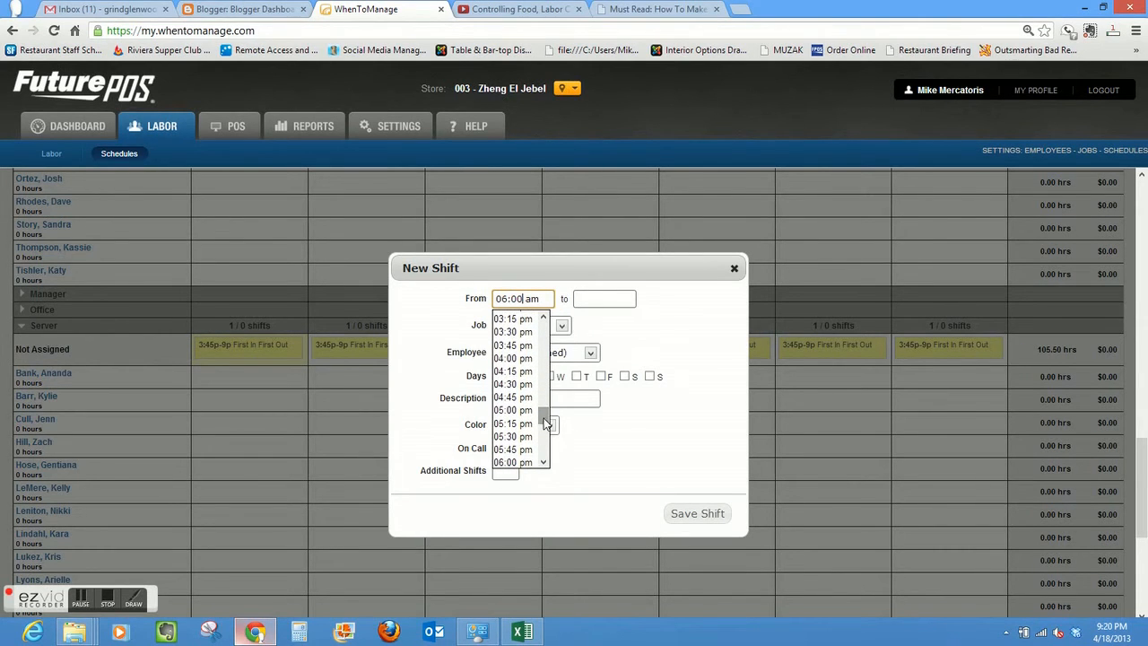
left_click(536, 413)
left_click(616, 298)
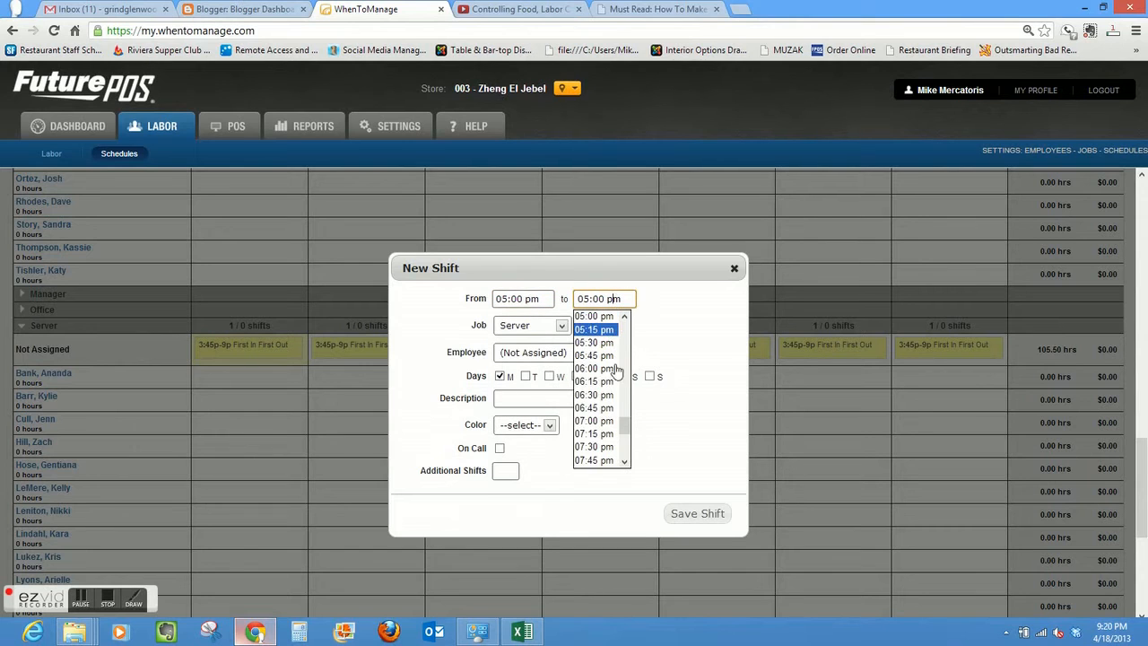
left_click_drag(625, 428, 623, 439)
left_click(596, 417)
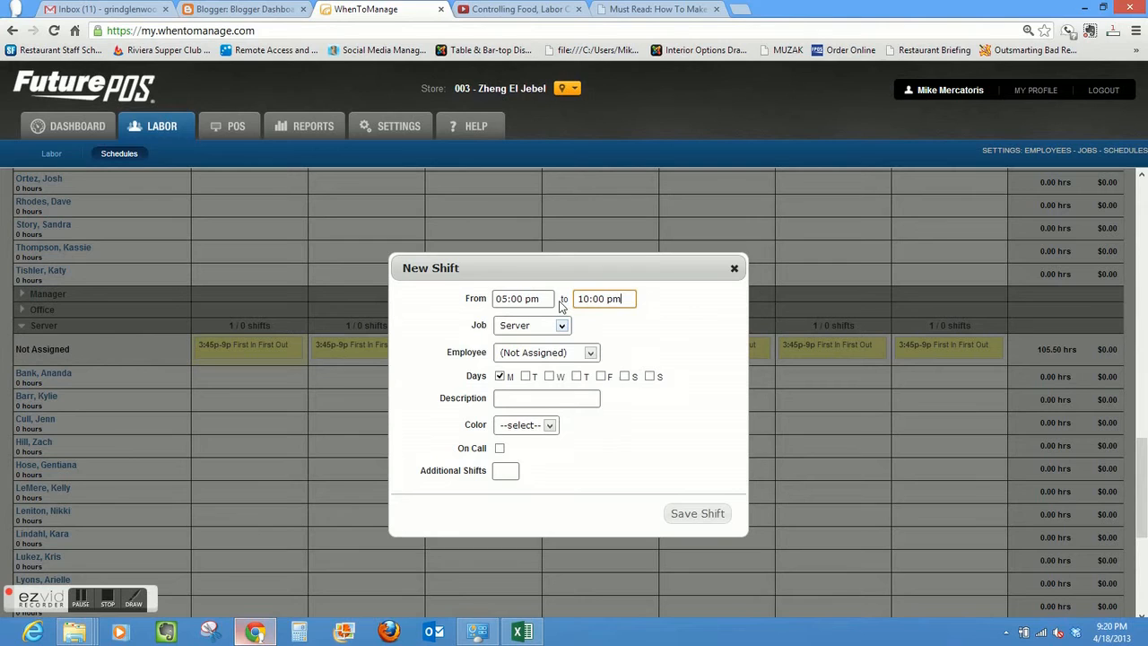
- Add Tuesday through Sunday to the 05:00 pm Server shift
left_click(526, 376)
left_click(549, 376)
left_click(577, 376)
left_click(601, 376)
left_click(625, 376)
left_click(650, 375)
- Describe the 05:00 pm Server shift as "last in last out"
left_click(550, 398)
type("last in la")
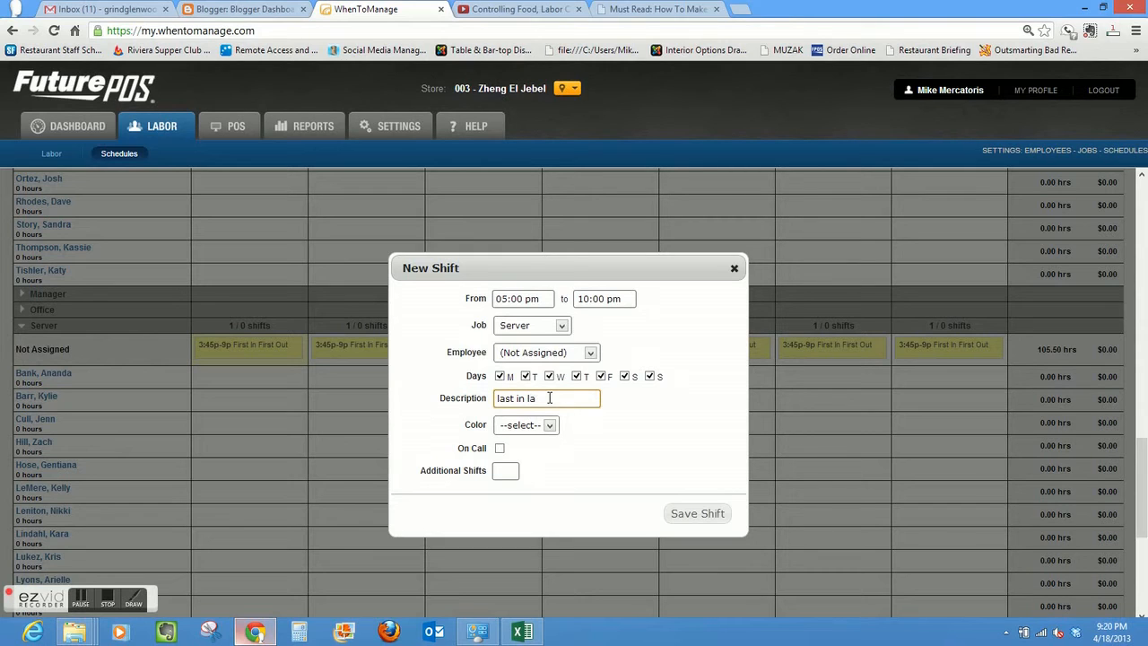
key("BackSpace")
type("st out")
- Color the last in last out Server shift Green and save it
left_click(550, 425)
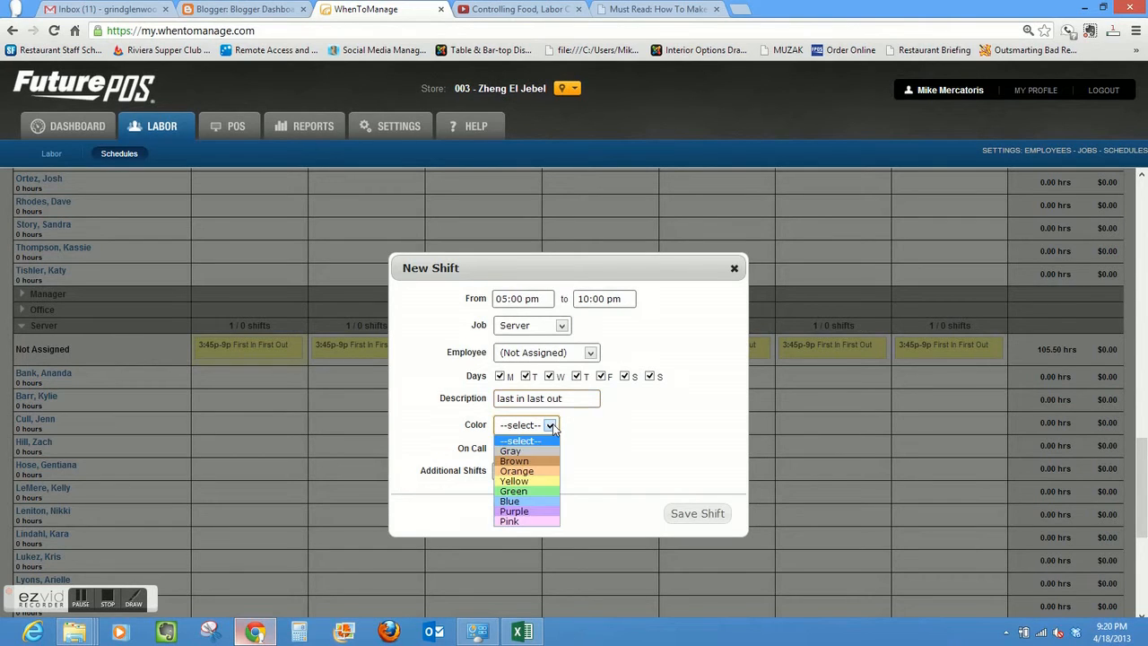
left_click(541, 490)
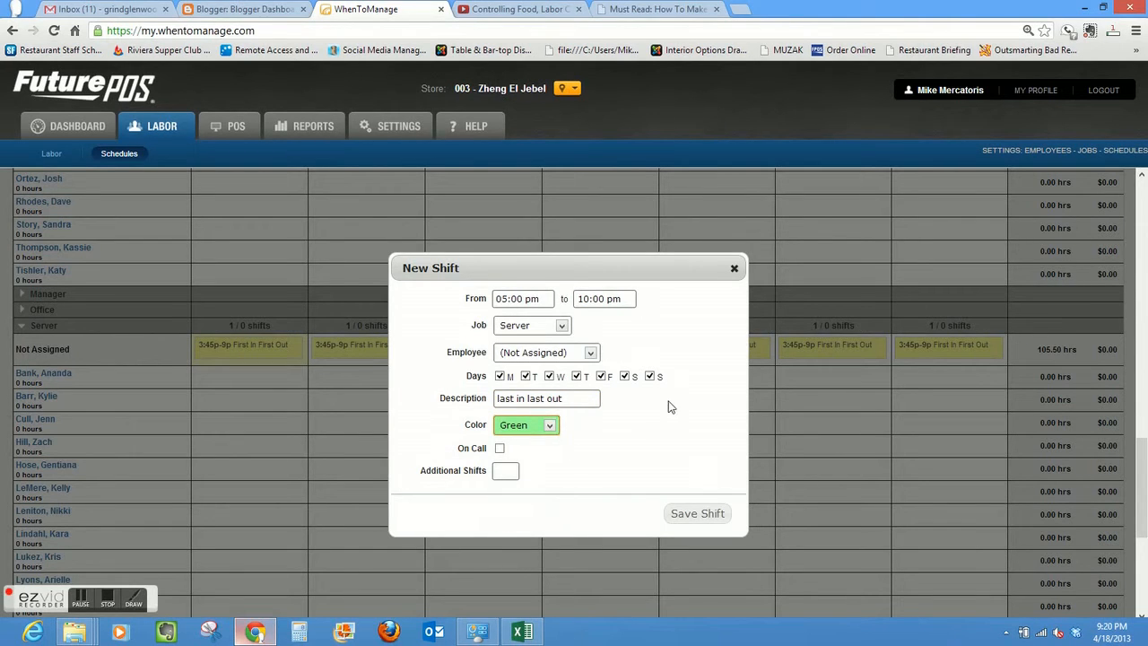
left_click(704, 515)
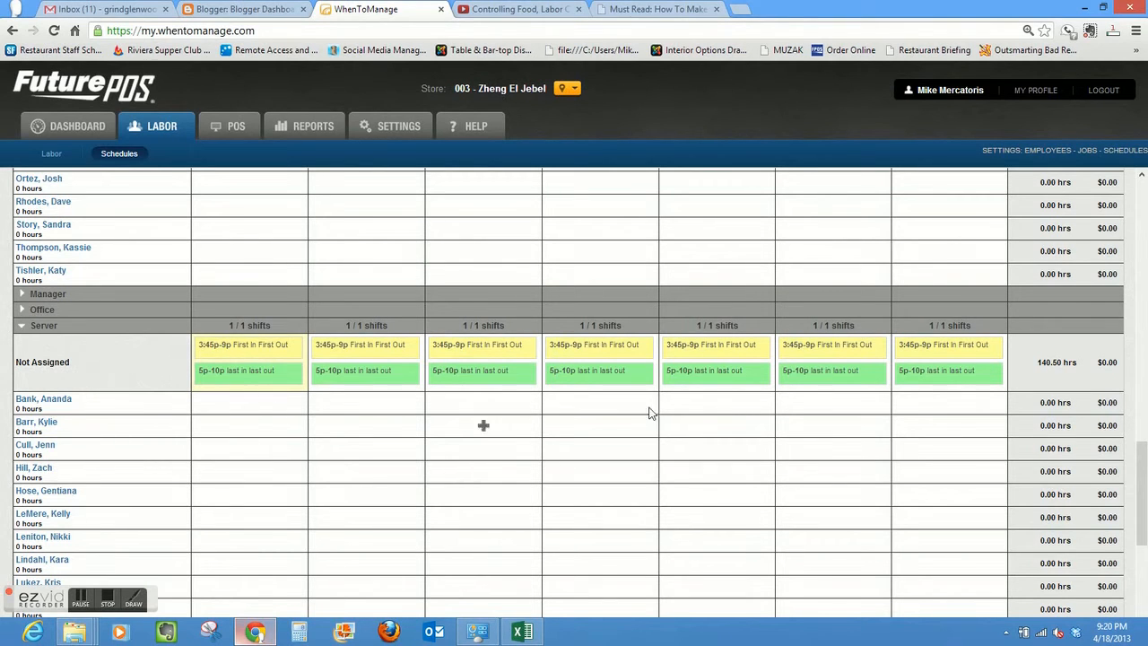
- Publish the El Jebel schedule for the week of 2/4/2013 and dismiss the dialog
left_click_drag(1144, 498, 1145, 233)
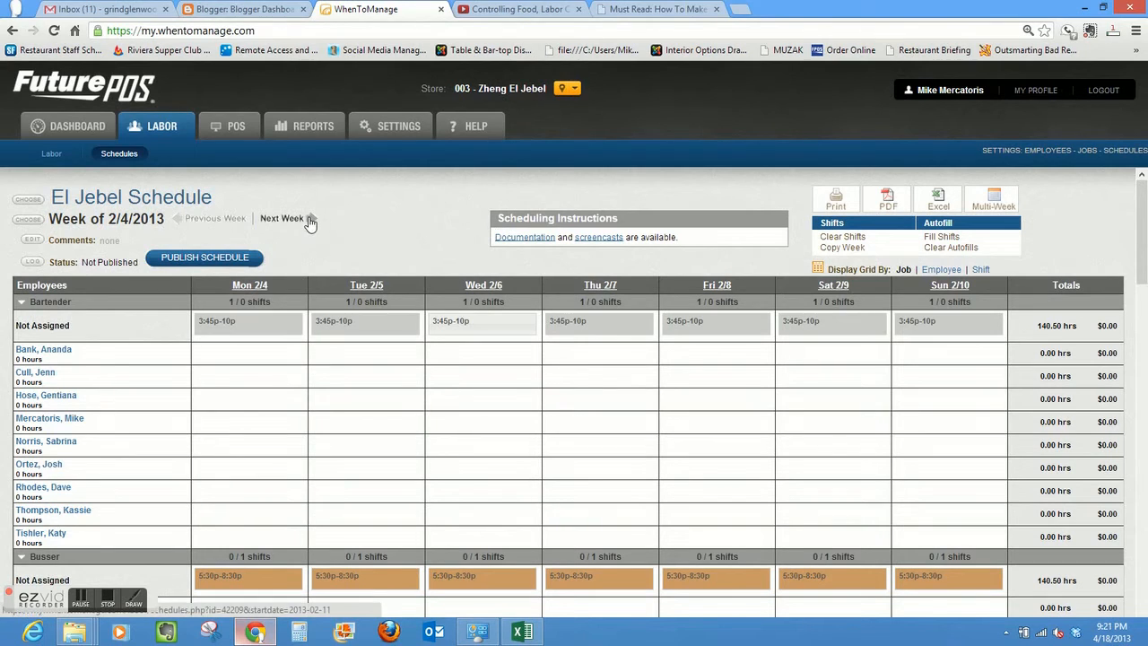
left_click(223, 260)
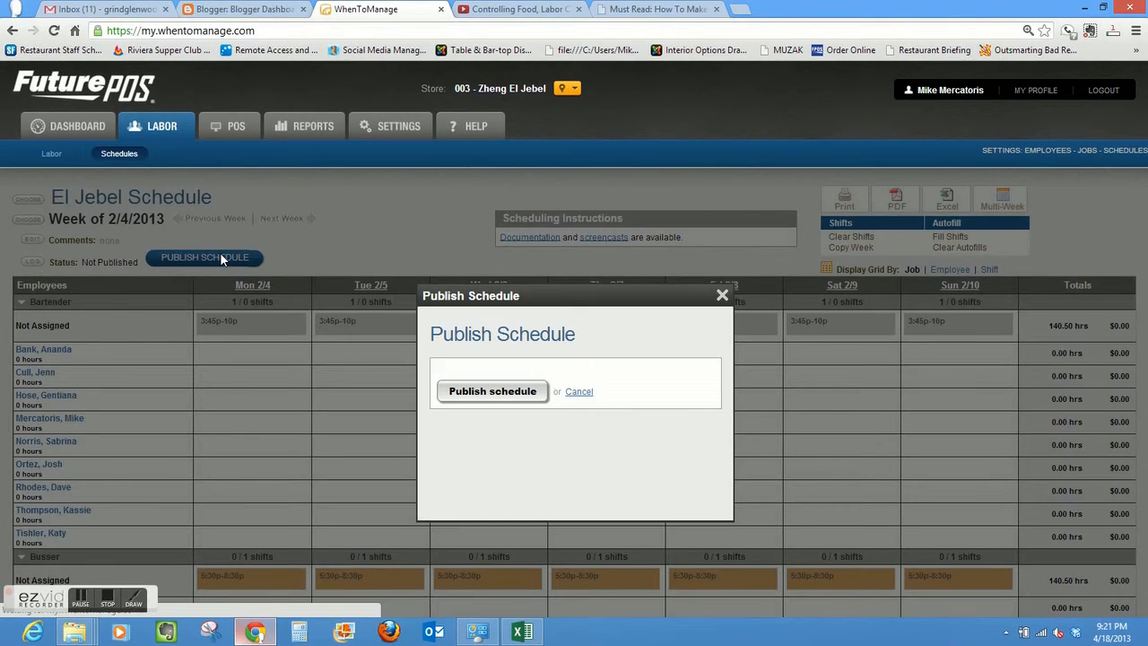
left_click(517, 391)
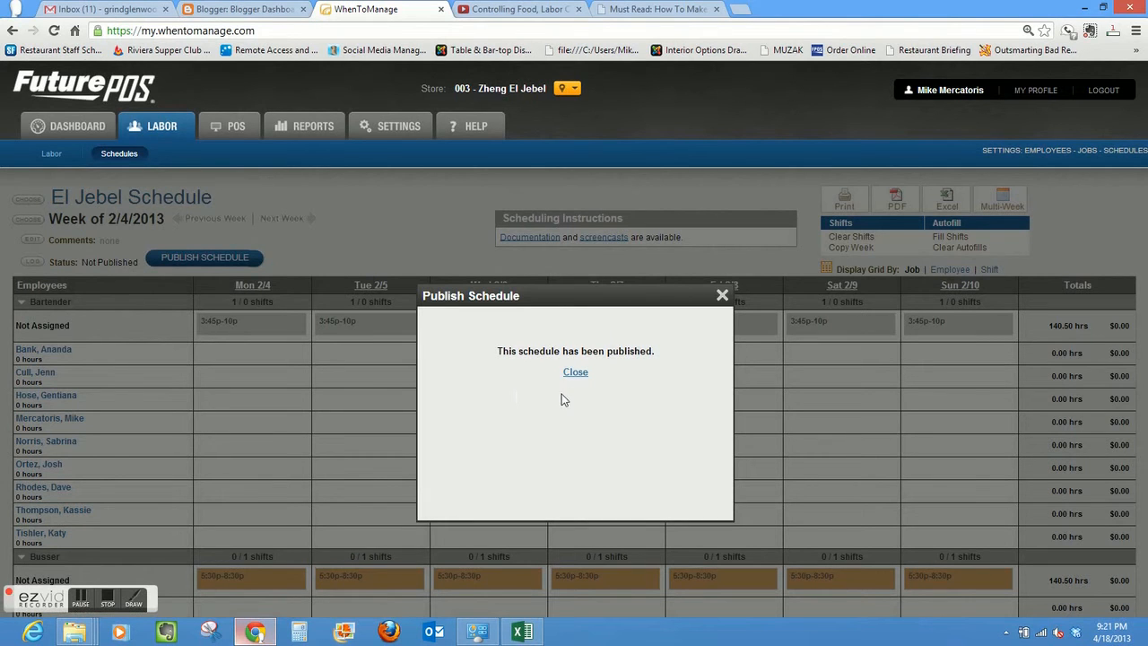
left_click(579, 373)
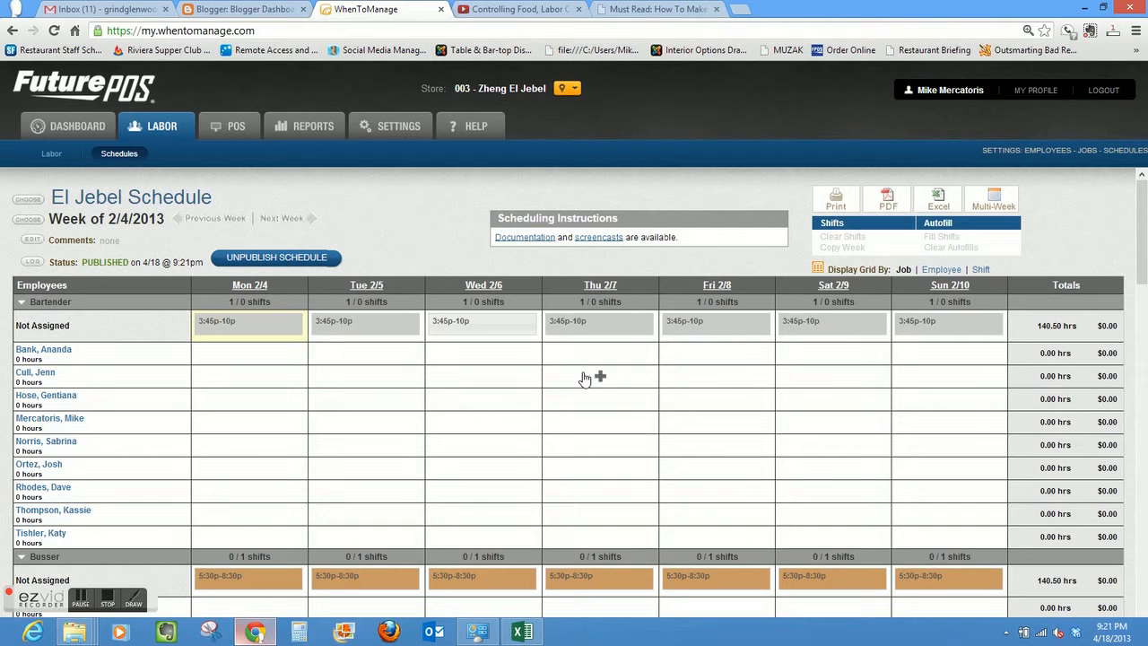
- Unpublish the El Jebel schedule for the week of 2/4/2013 and dismiss the dialog
left_click_drag(1144, 212, 1145, 272)
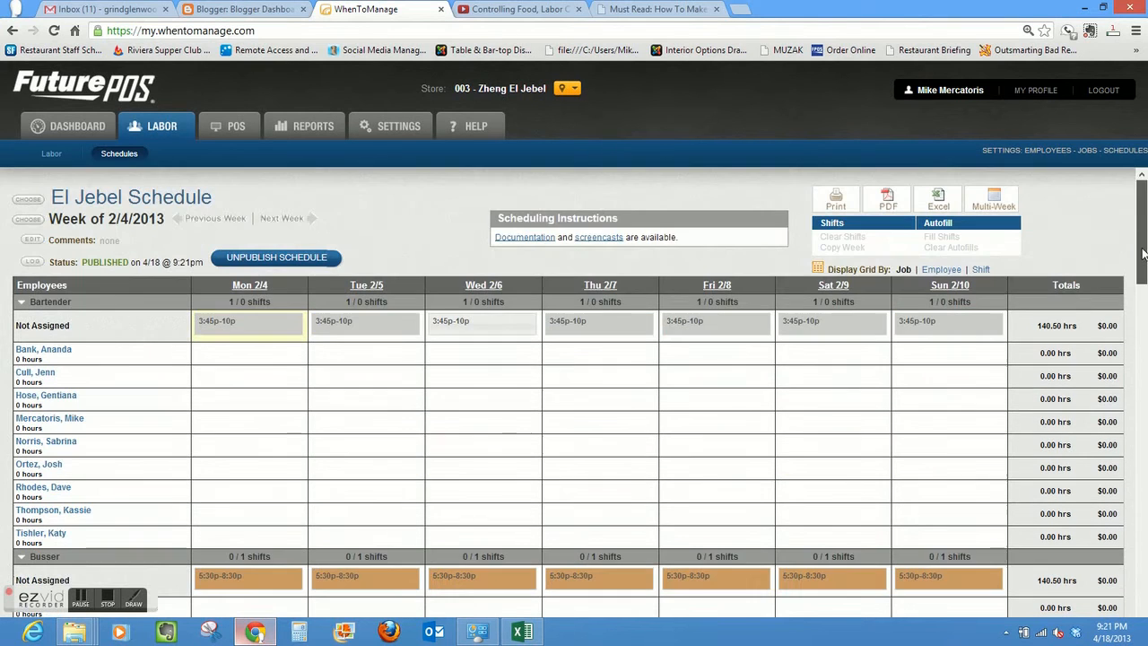
left_click_drag(1142, 313, 1142, 254)
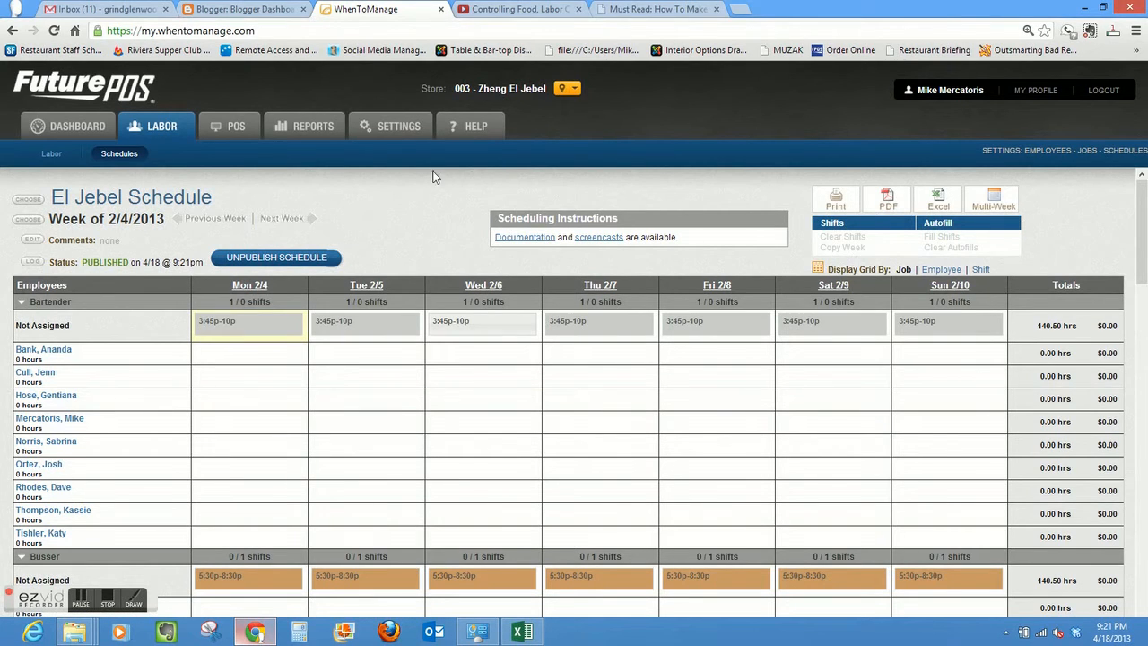
left_click(292, 262)
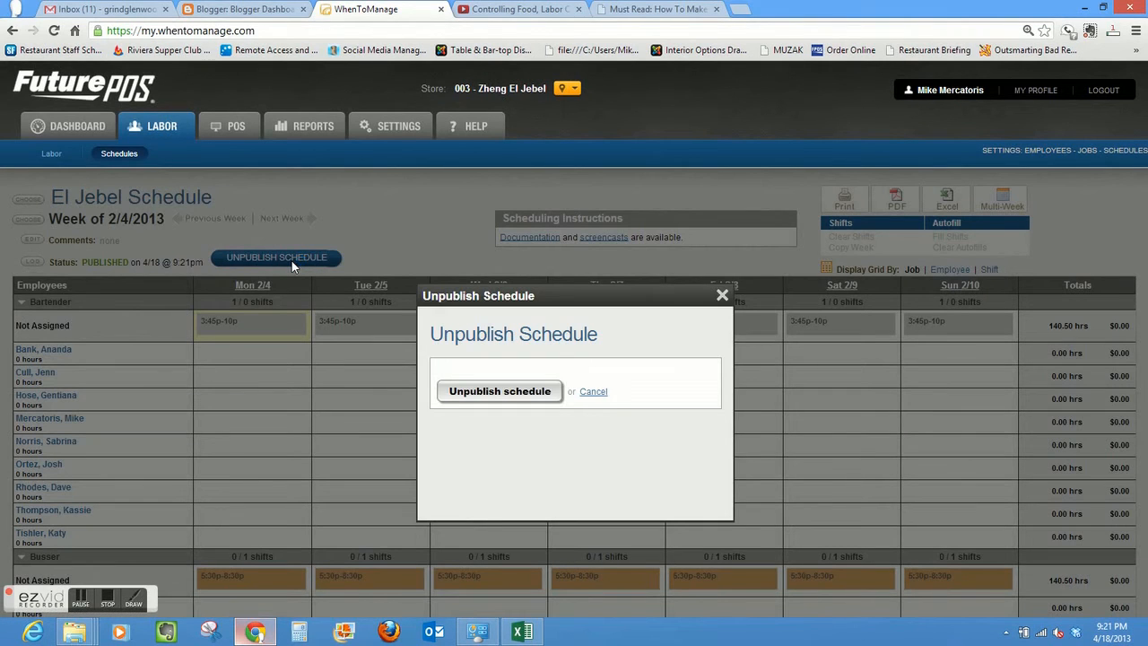
left_click(520, 393)
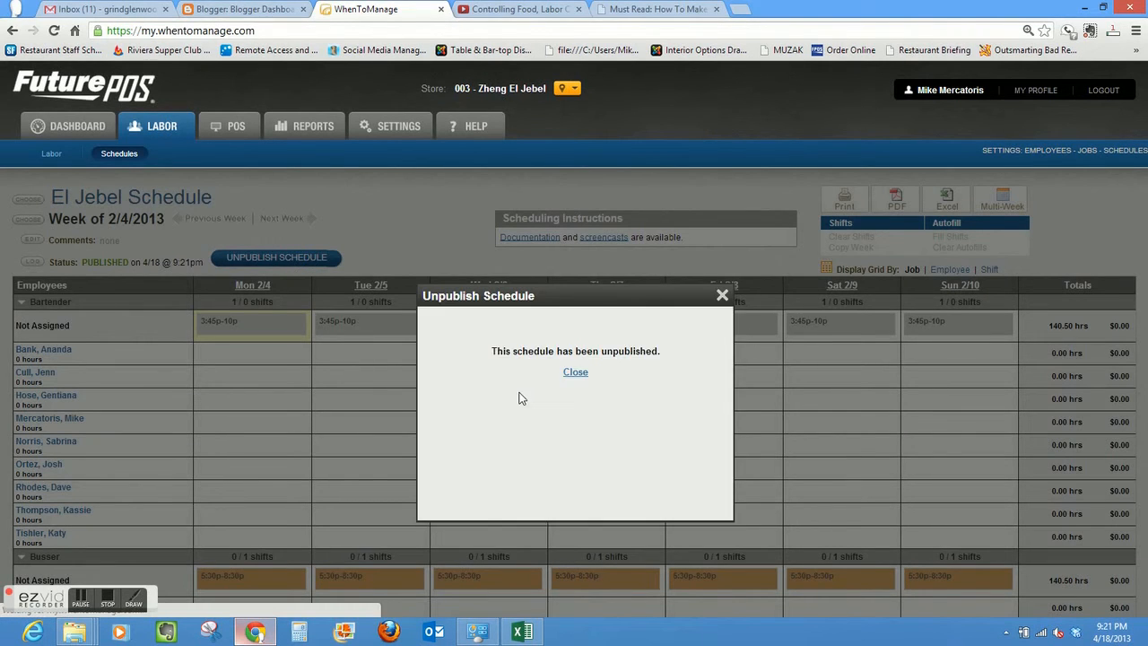
left_click(574, 372)
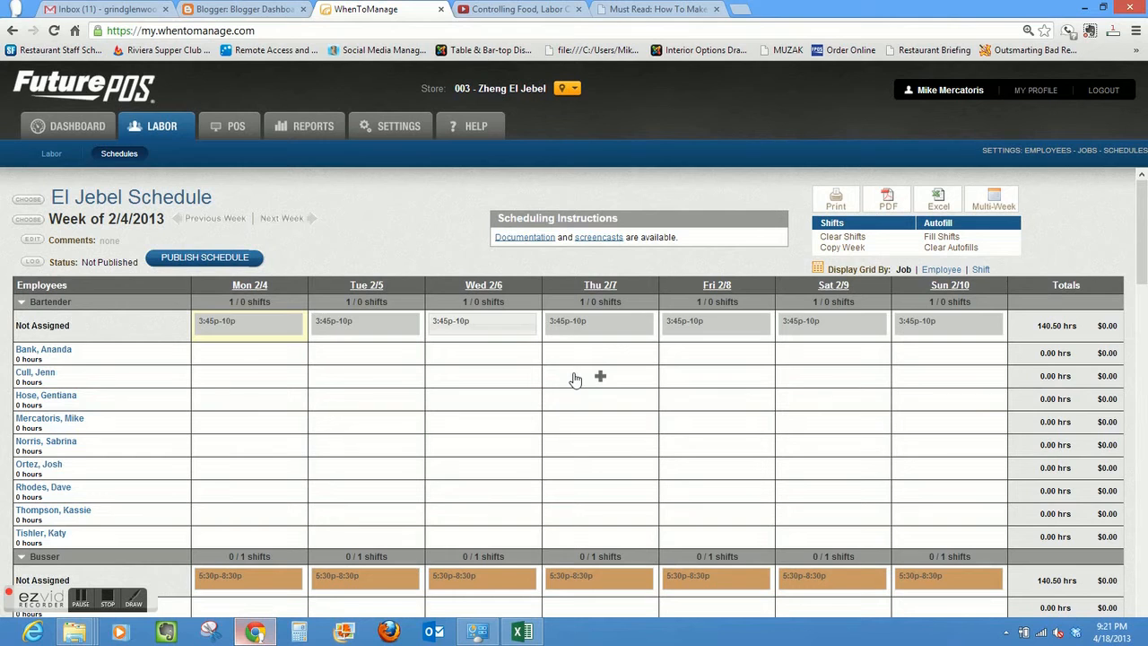
- Republish the schedule for the week of 2/4/2013 and dismiss the dialog
left_click(212, 259)
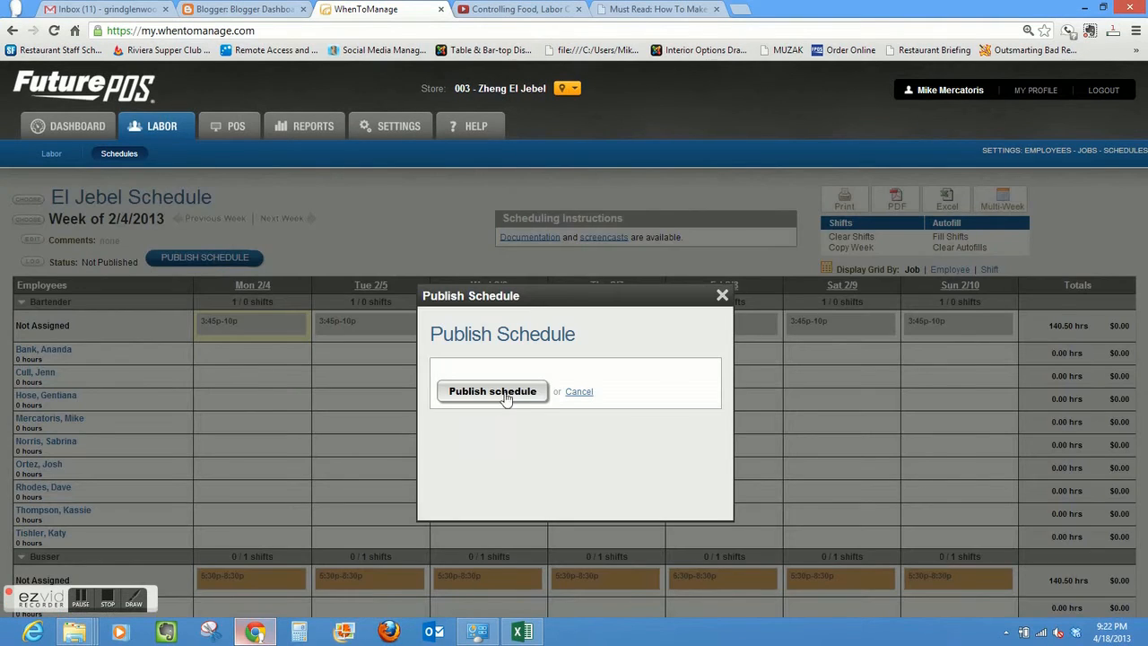
left_click(492, 392)
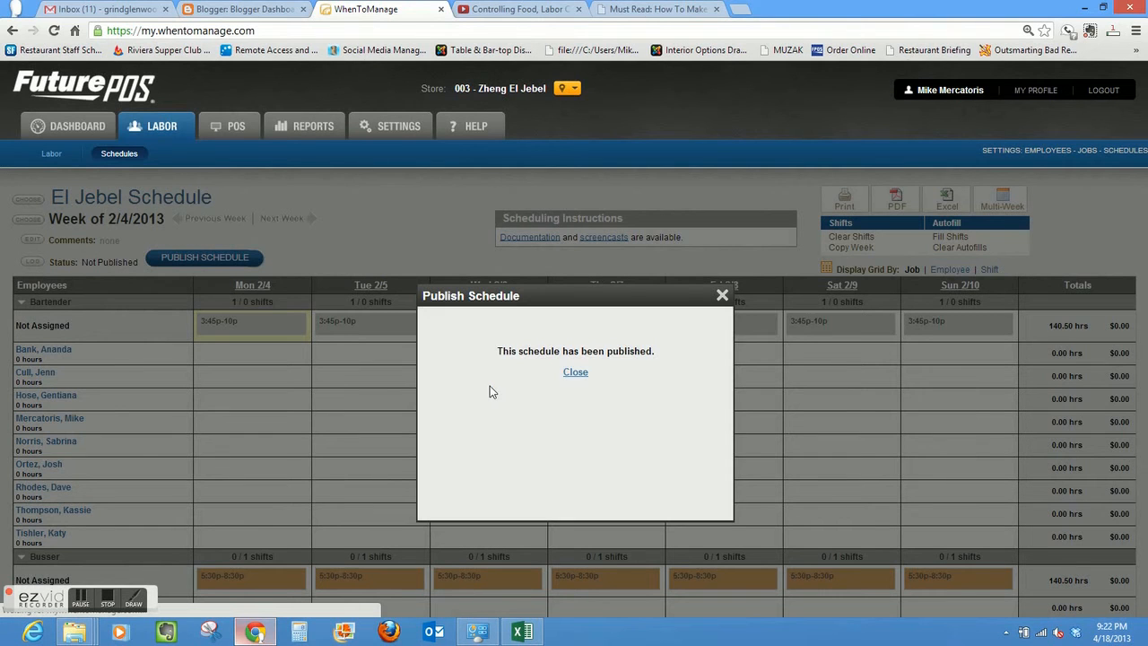
left_click(576, 372)
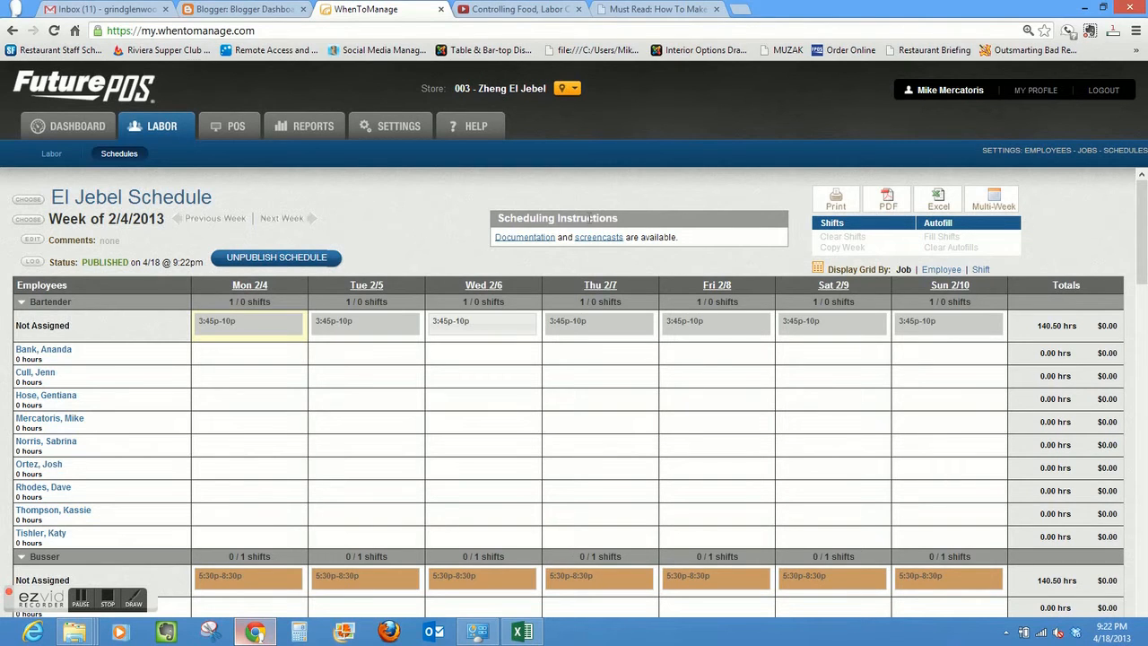
- Copy the shifts for all days from the week of Mon, Feb 4, 2013 into the week of 2/11/2013
left_click(288, 222)
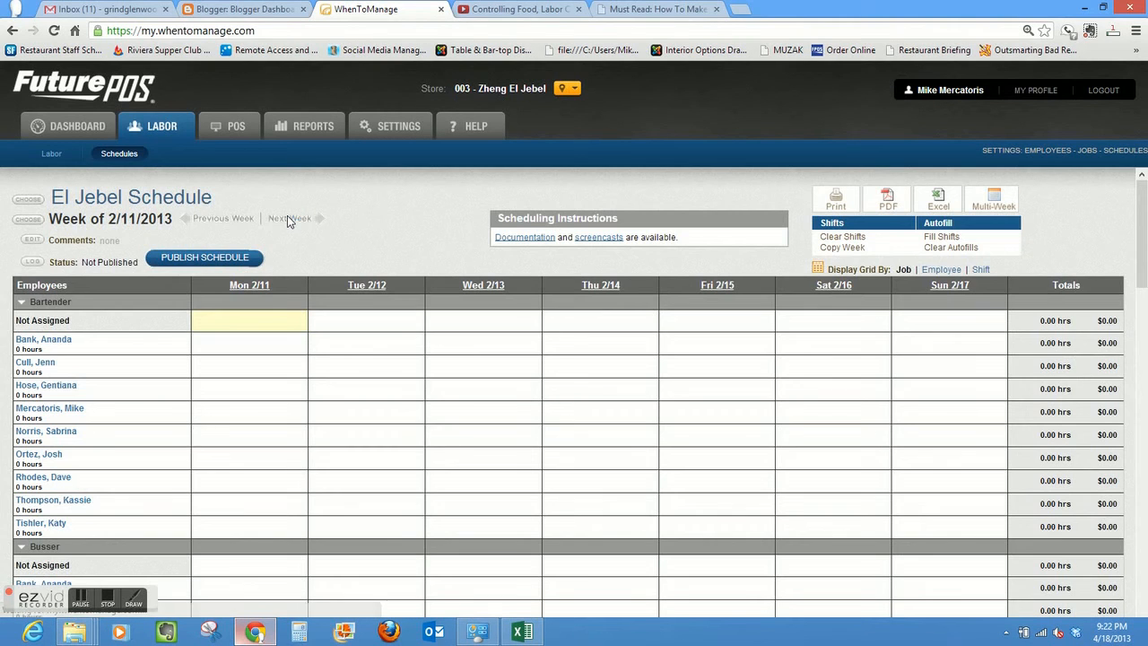
left_click(843, 248)
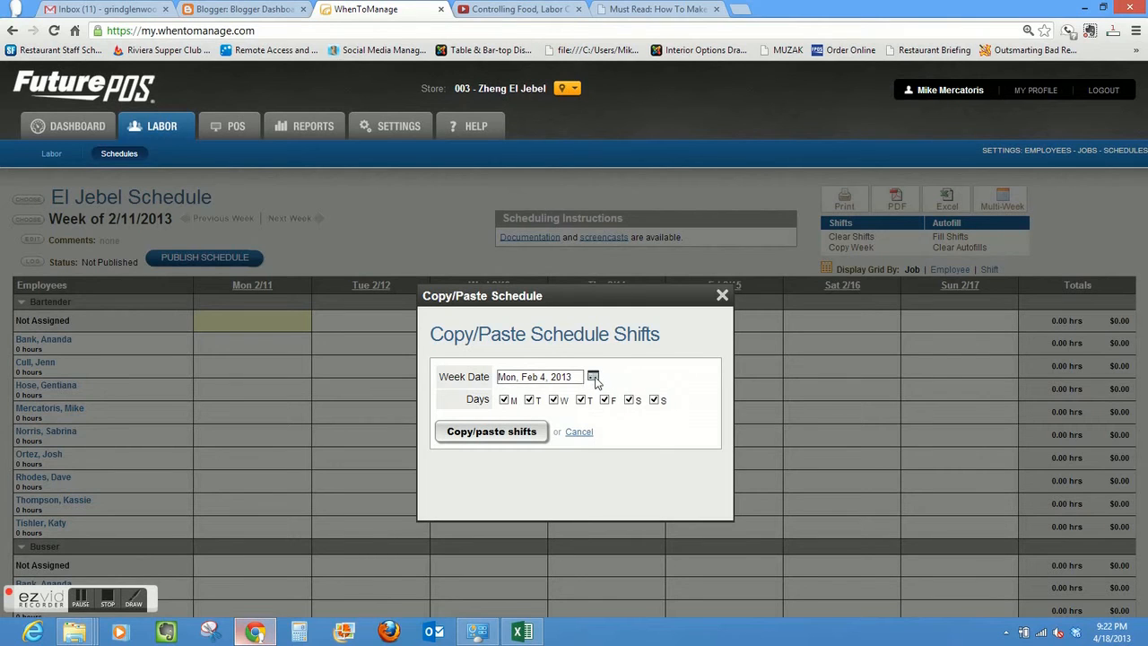
left_click(593, 378)
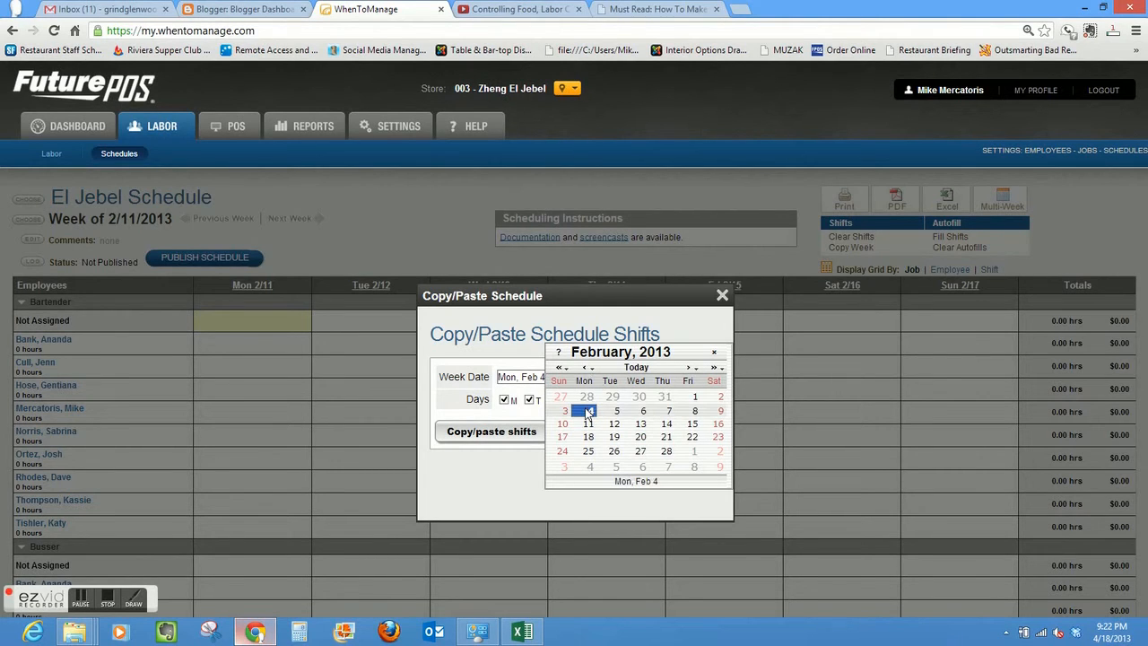
left_click(588, 411)
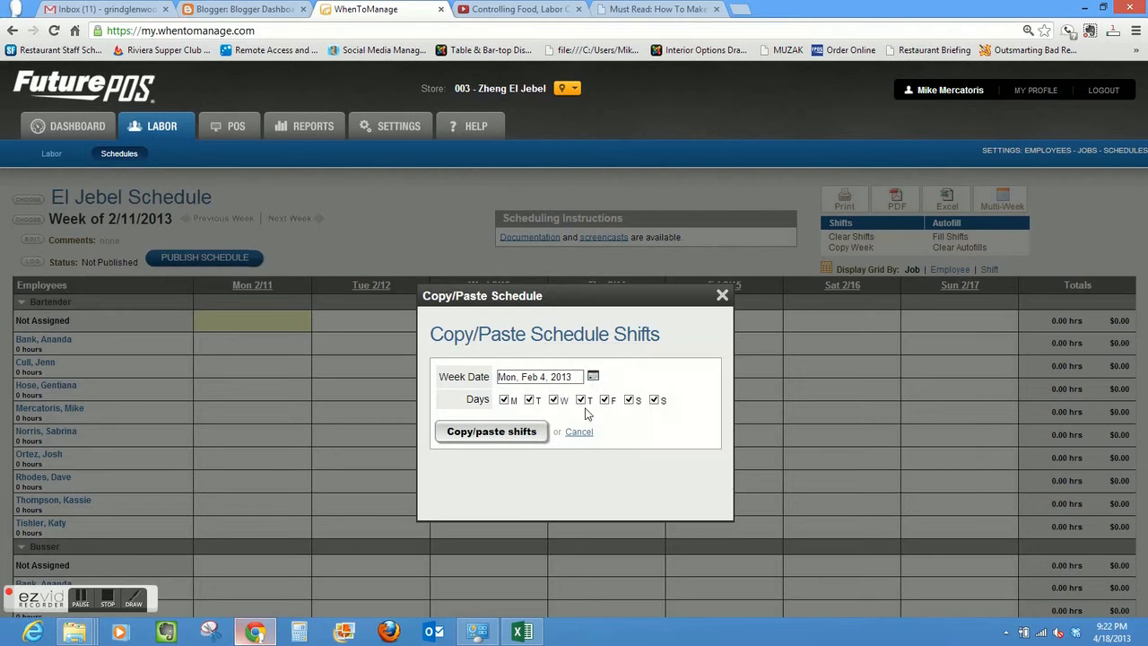
left_click(530, 434)
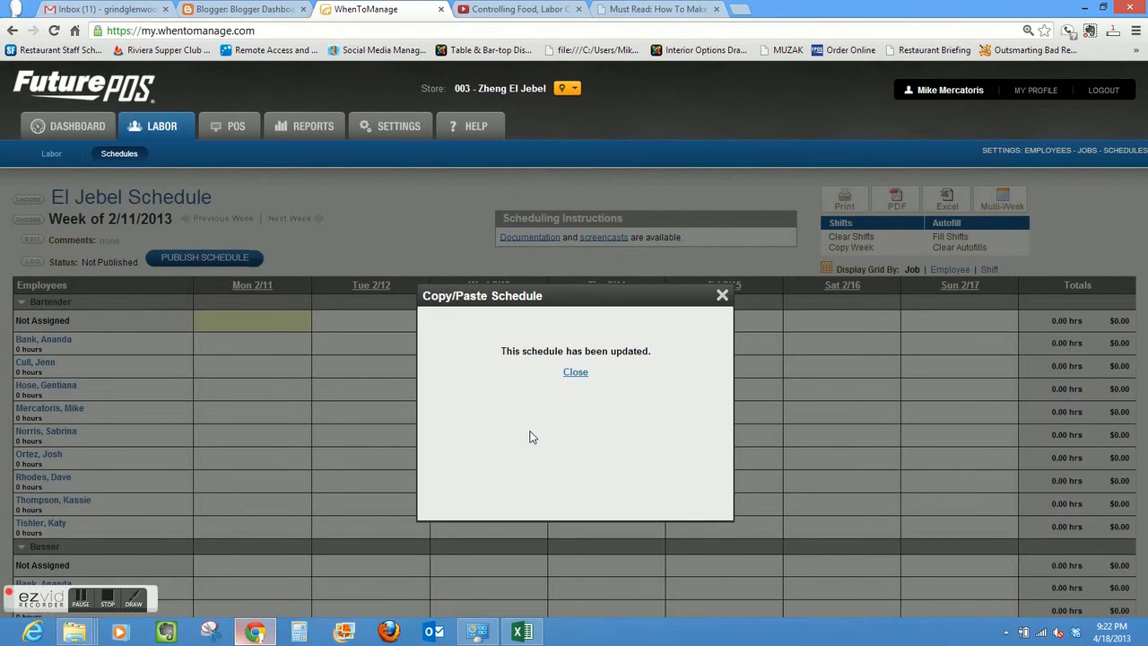
left_click(576, 373)
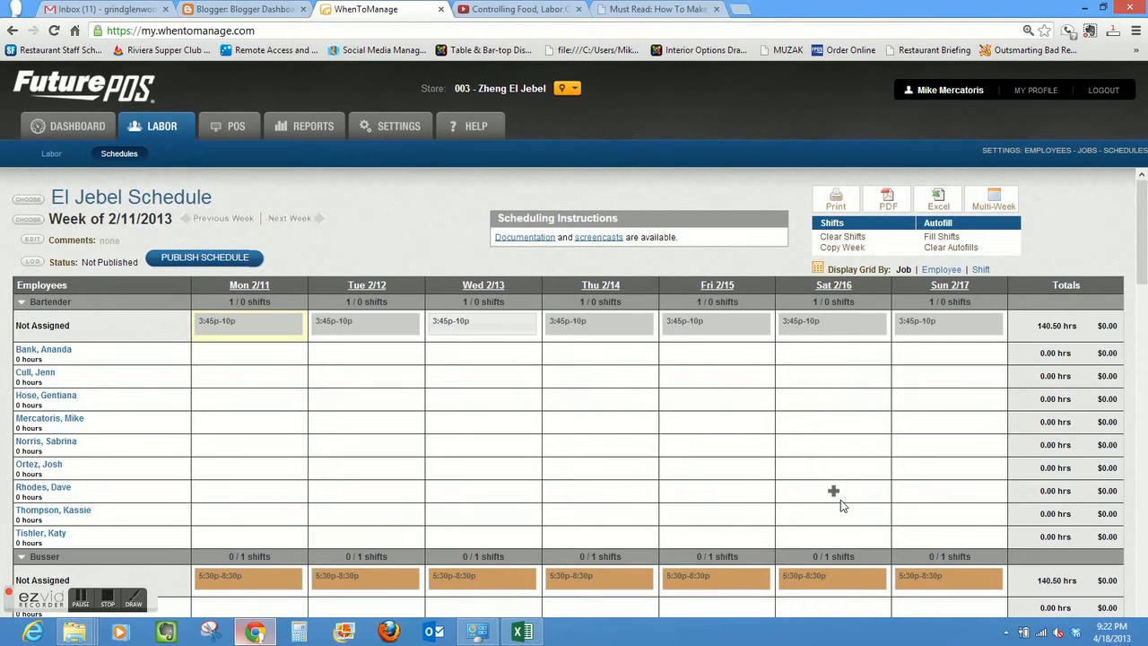
- Assign the Monday, Tuesday and Wednesday Bartender shifts to the first, second and fourth listed bartenders respectively
left_click_drag(1146, 198, 1145, 213)
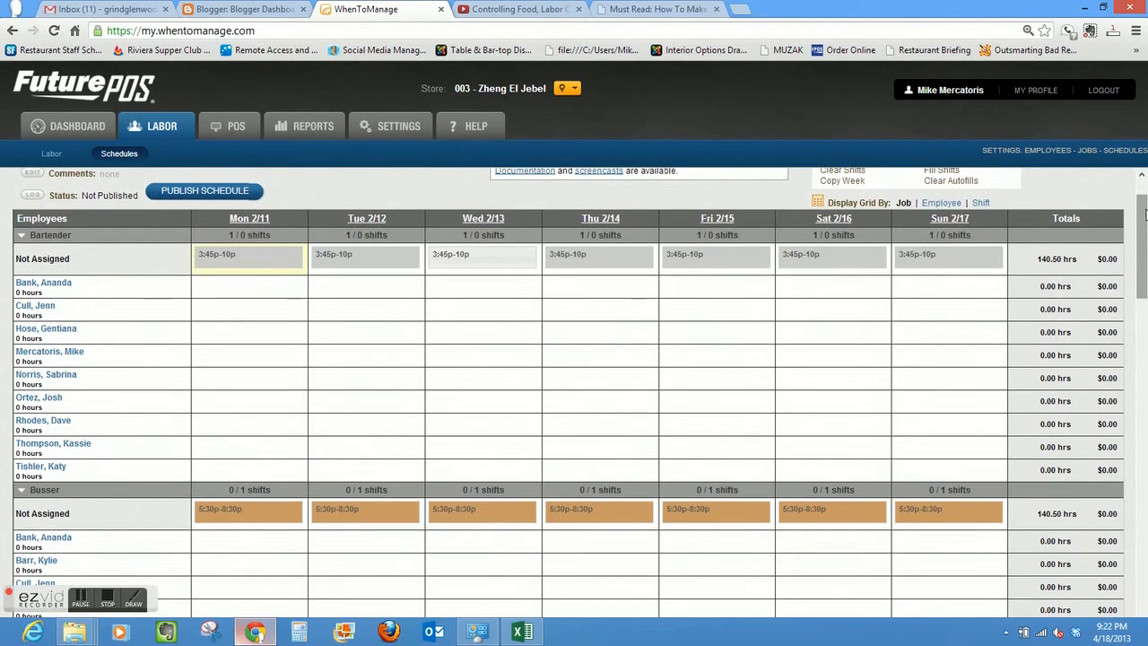
mouse_move(242, 255)
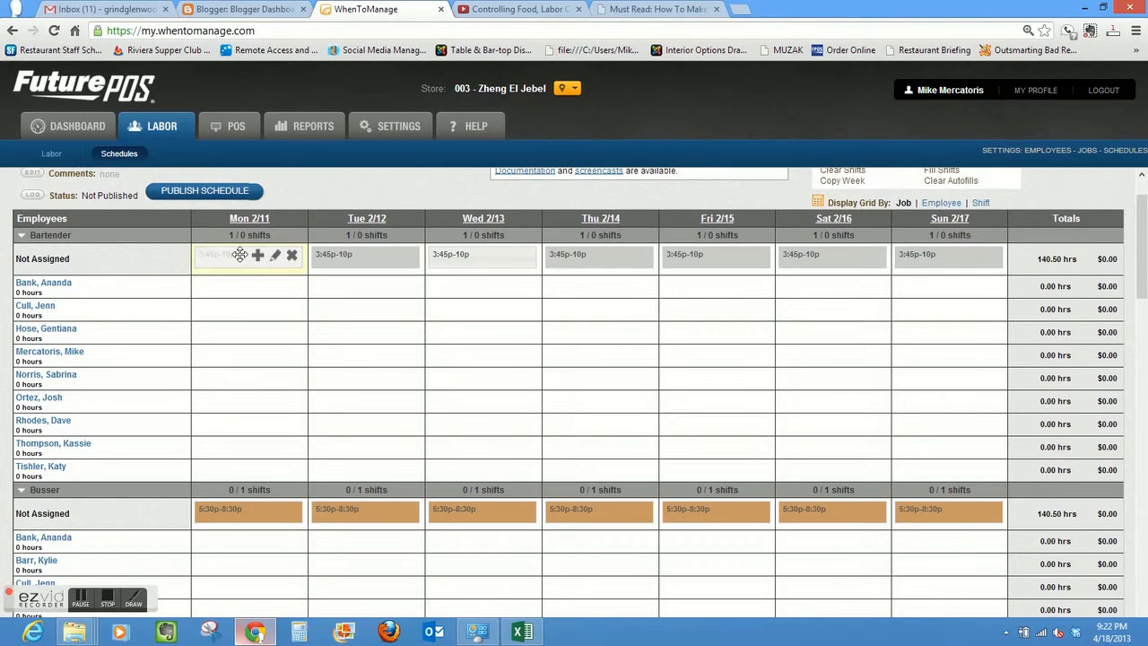
left_click_drag(242, 255, 240, 286)
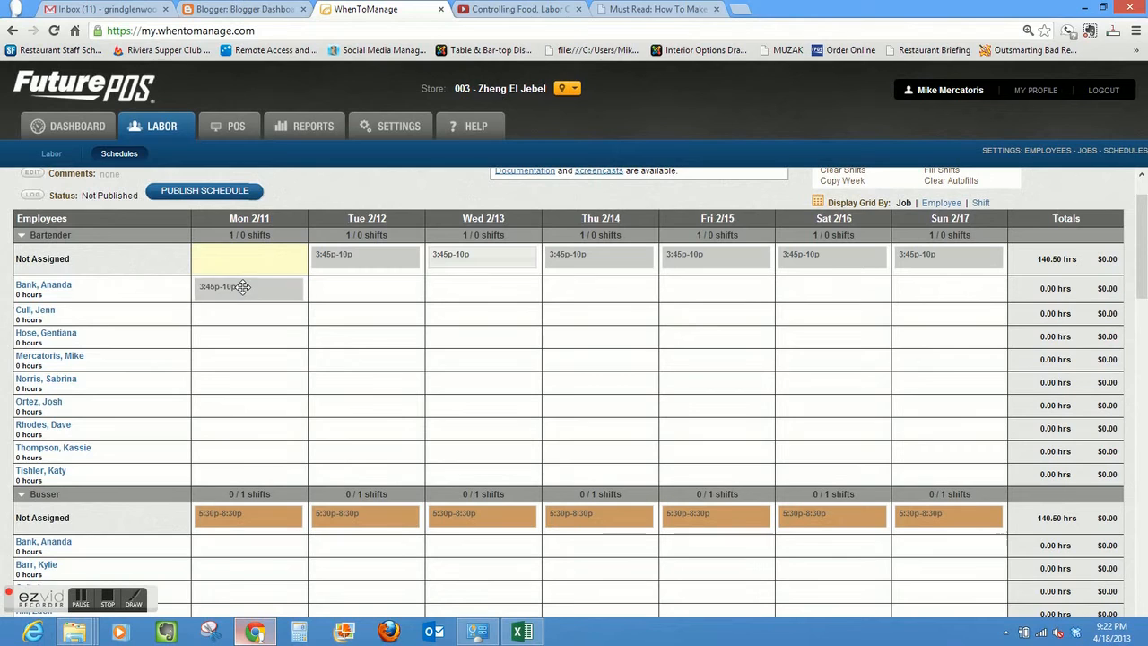
mouse_move(369, 255)
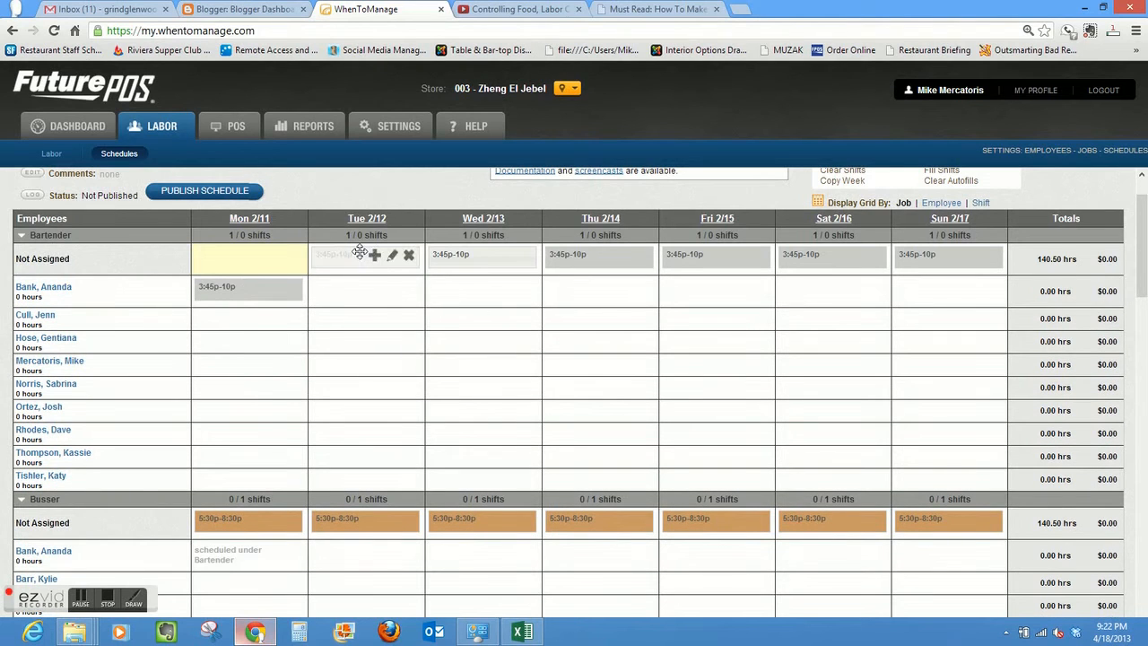
left_click_drag(359, 252, 359, 316)
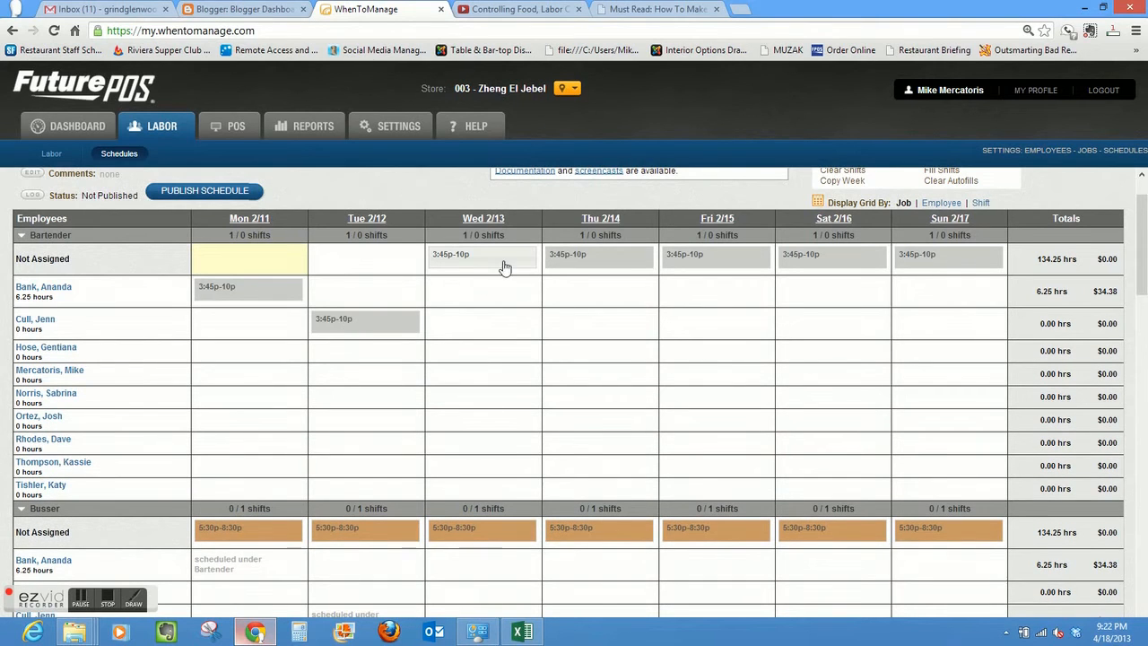
mouse_move(481, 254)
left_click_drag(482, 254, 481, 374)
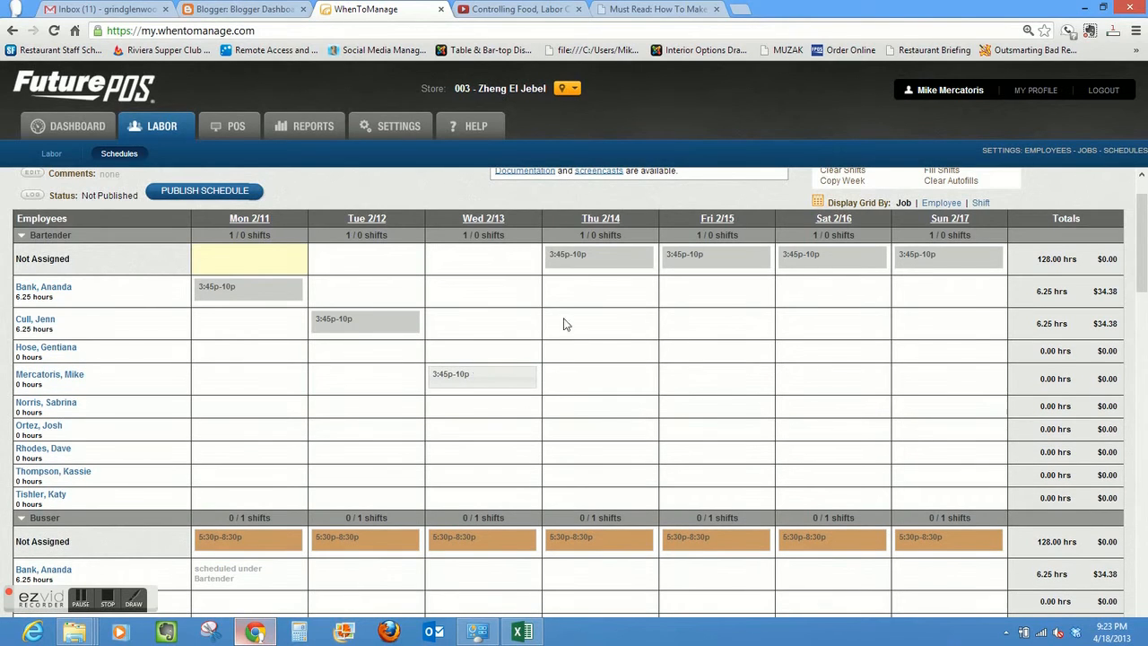
- Assign the Thursday 2/14 Bartender shift to the seventh listed bartender and save it
mouse_move(625, 260)
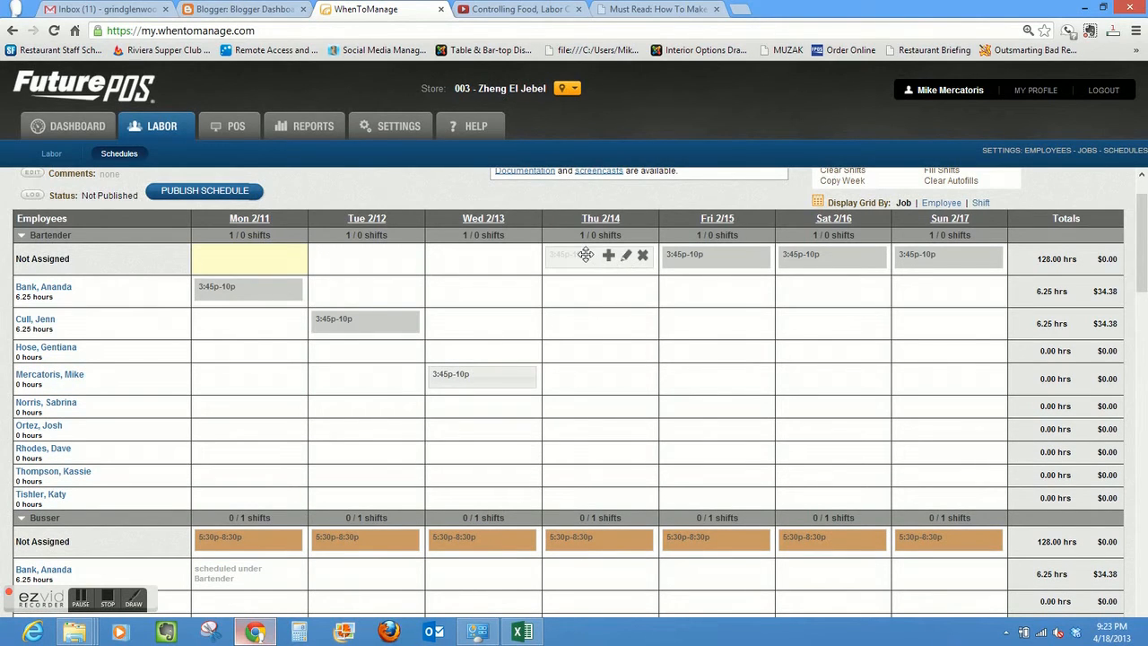
left_click(628, 257)
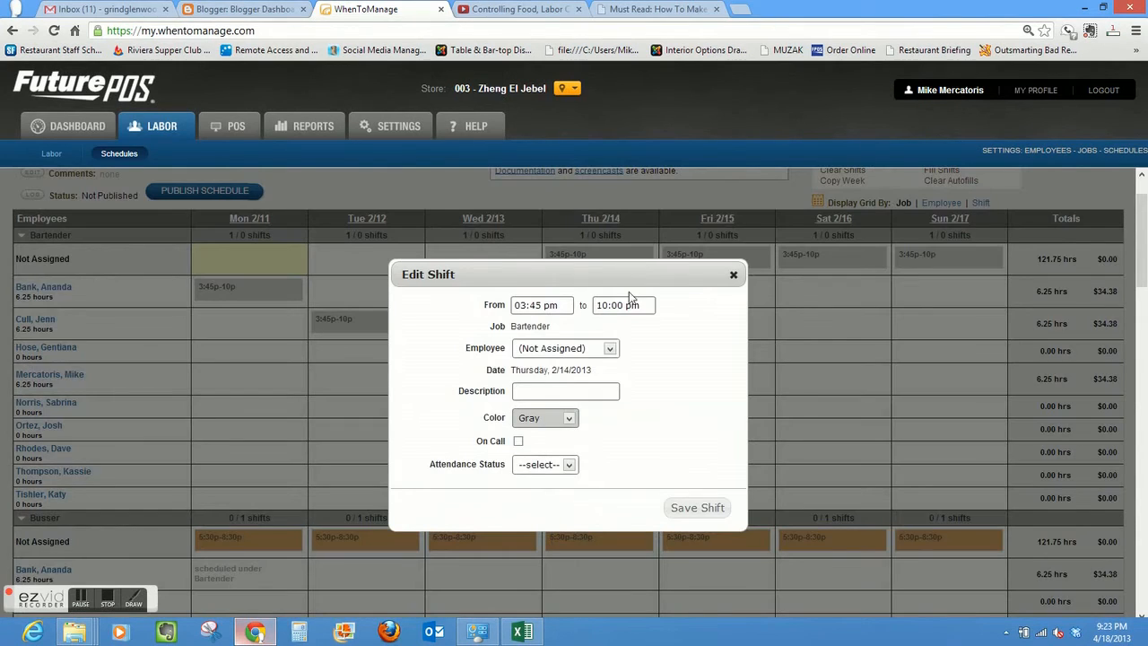
left_click(612, 349)
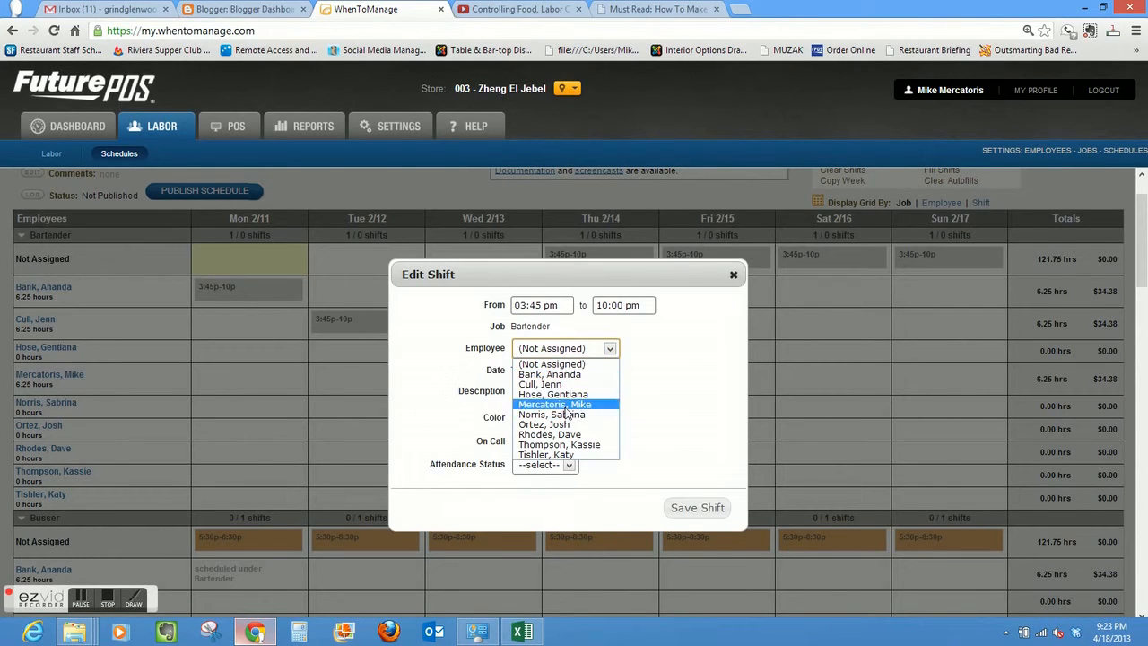
left_click(568, 435)
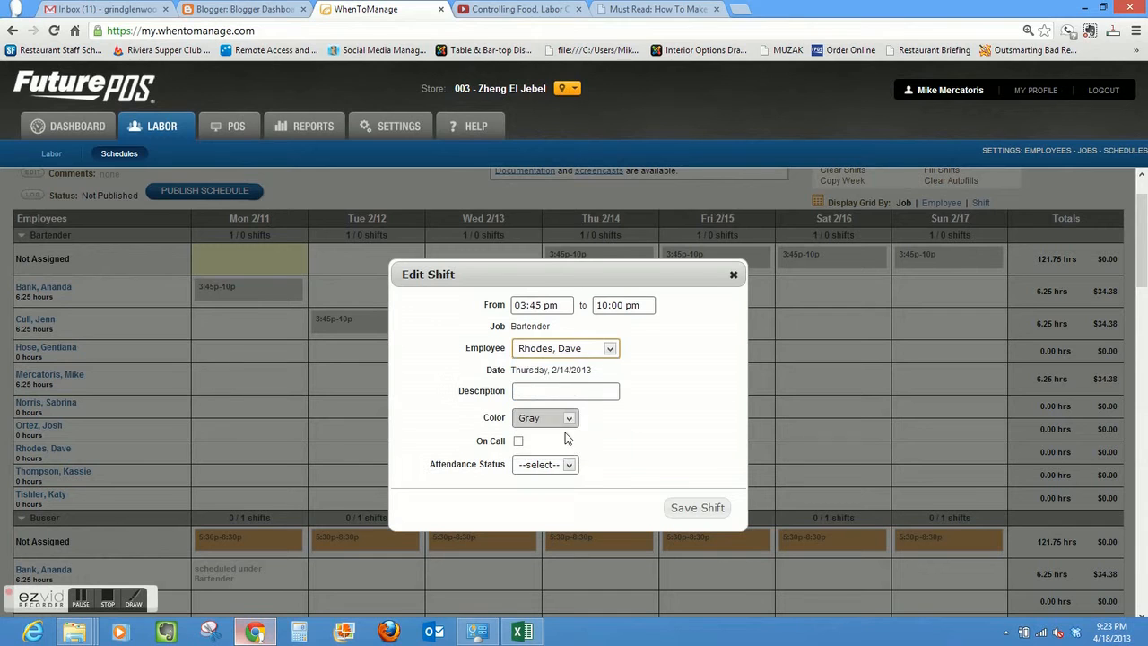
left_click(698, 507)
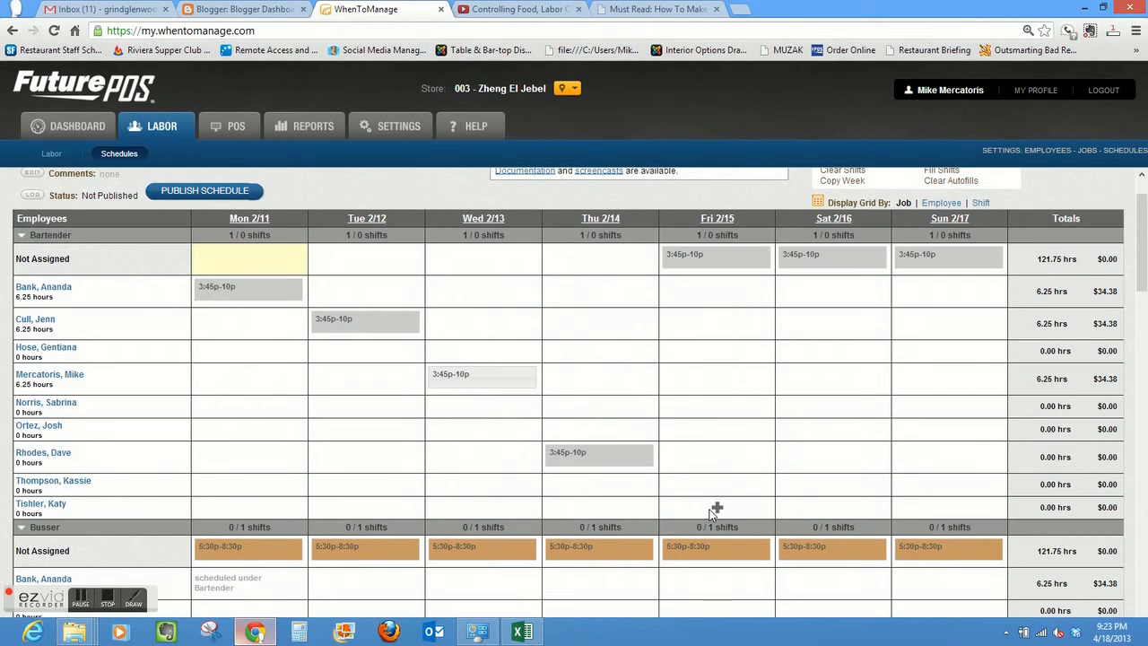
- Assign the Friday and Saturday Bartender shifts to the second listed bartender and the Sunday one to the seventh
mouse_move(618, 447)
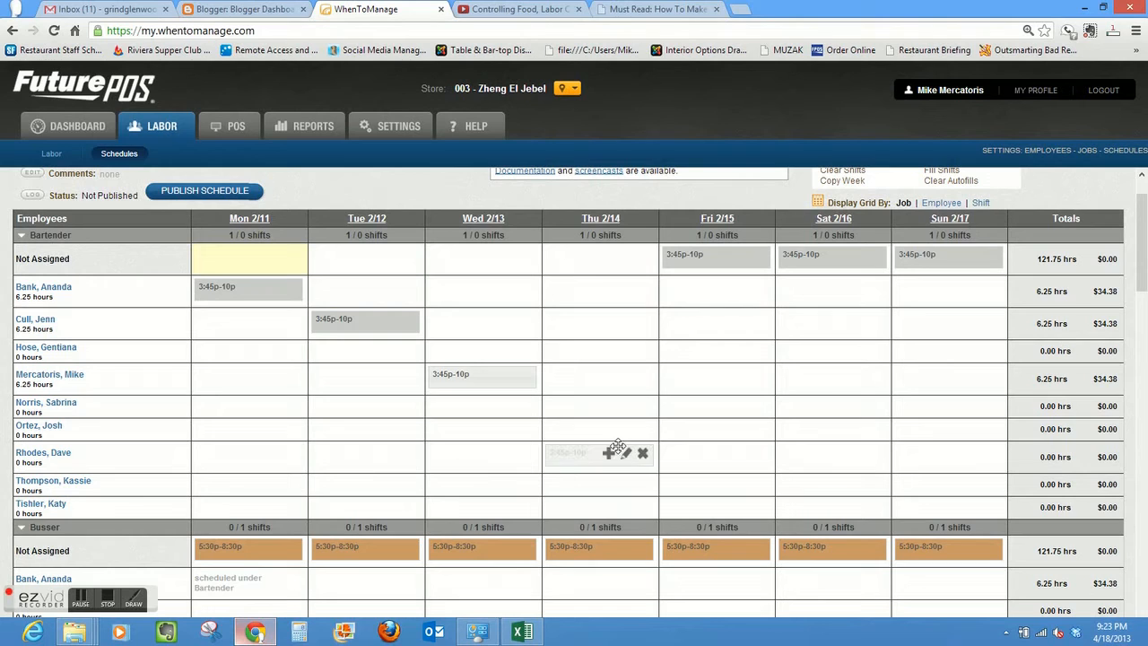
mouse_move(724, 258)
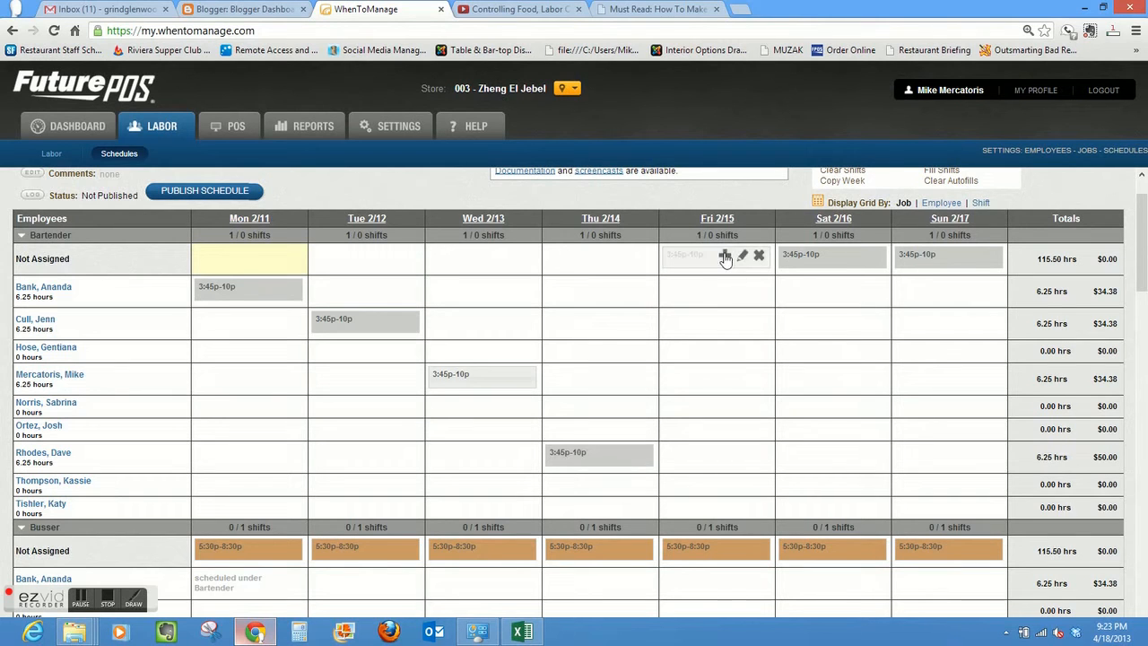
left_click_drag(709, 258, 684, 326)
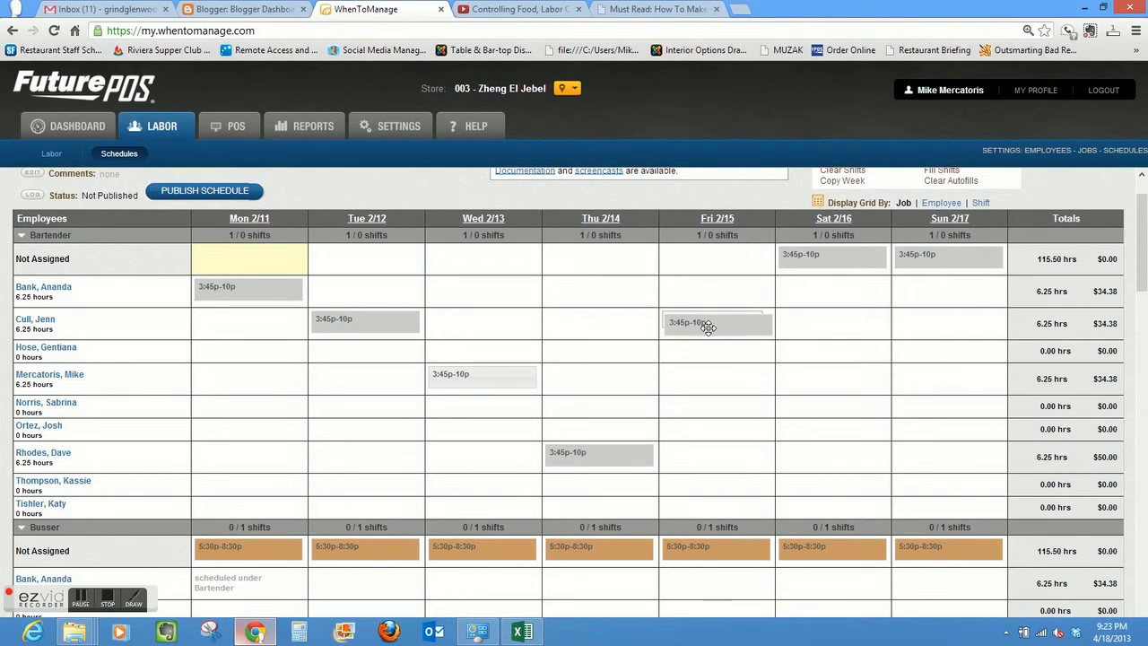
left_click_drag(834, 261, 834, 326)
mouse_move(943, 258)
left_click_drag(944, 258, 946, 446)
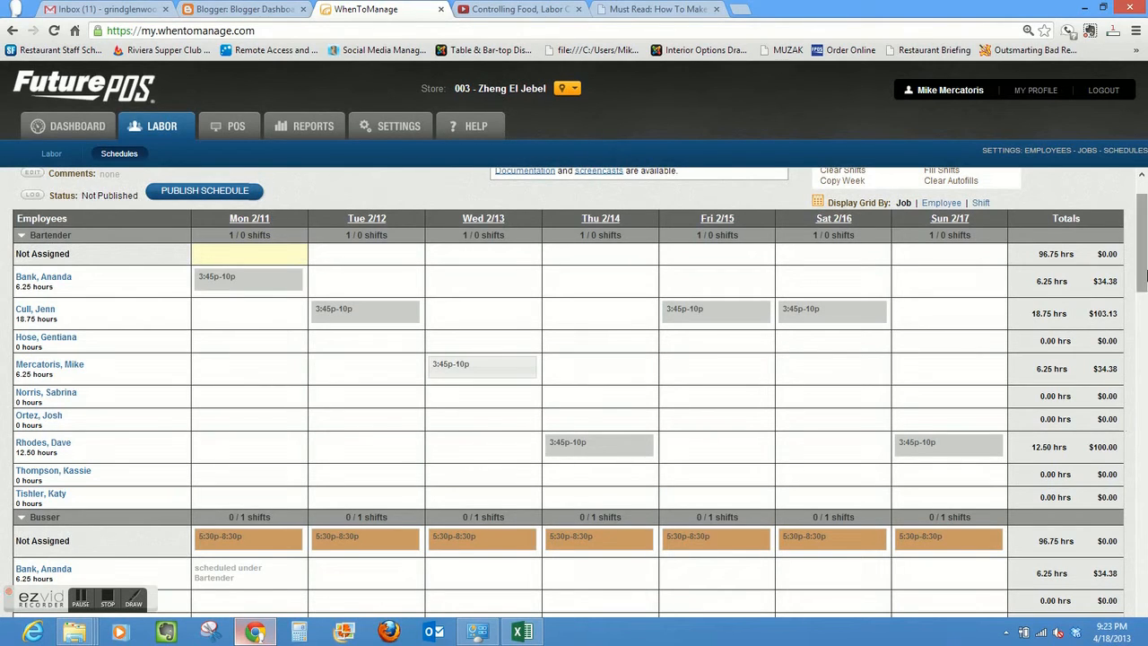
- Try to assign the Monday Busser shift to the first listed employee, who is already scheduled under Bartender
left_click_drag(1144, 275, 1145, 325)
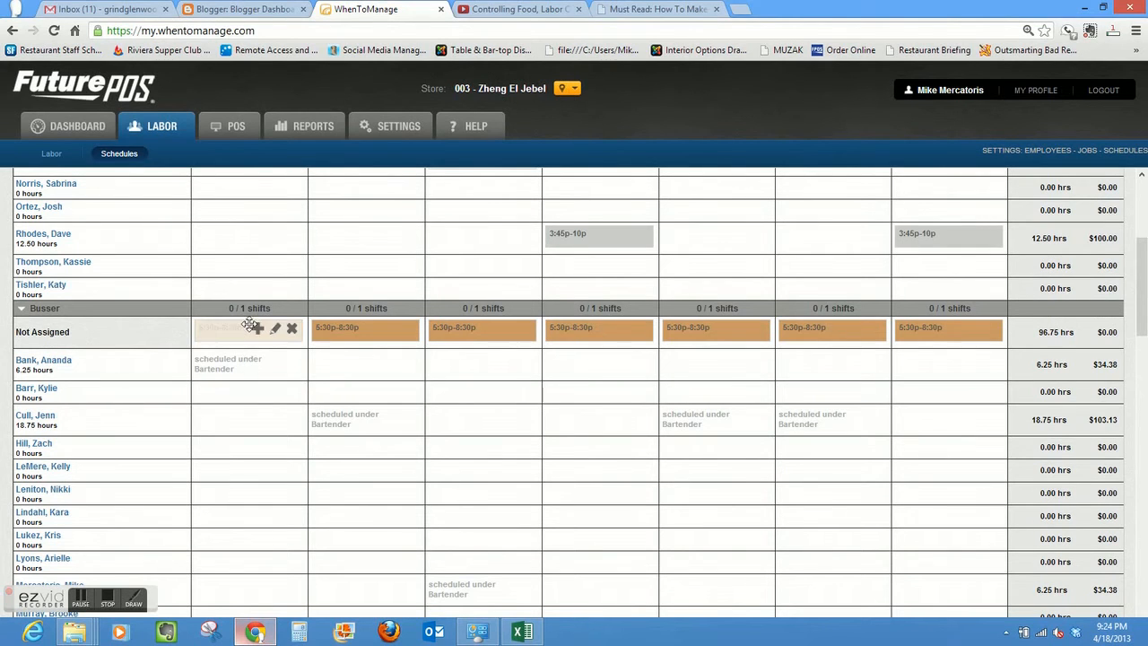
left_click_drag(248, 327, 238, 369)
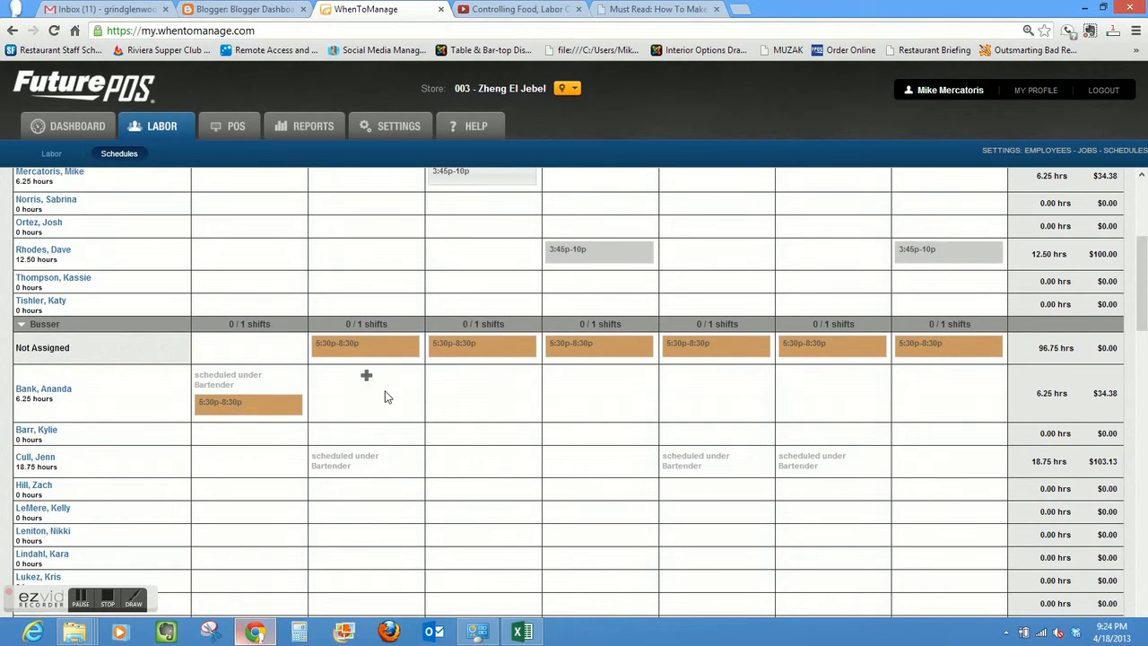
left_click(384, 435)
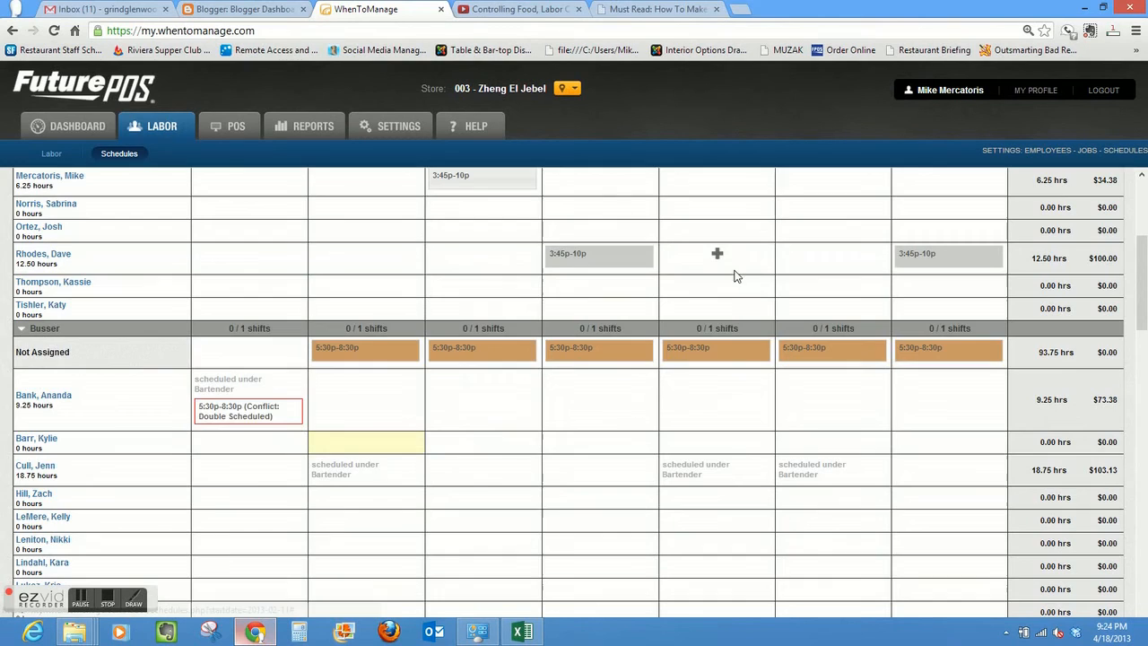
left_click(734, 270)
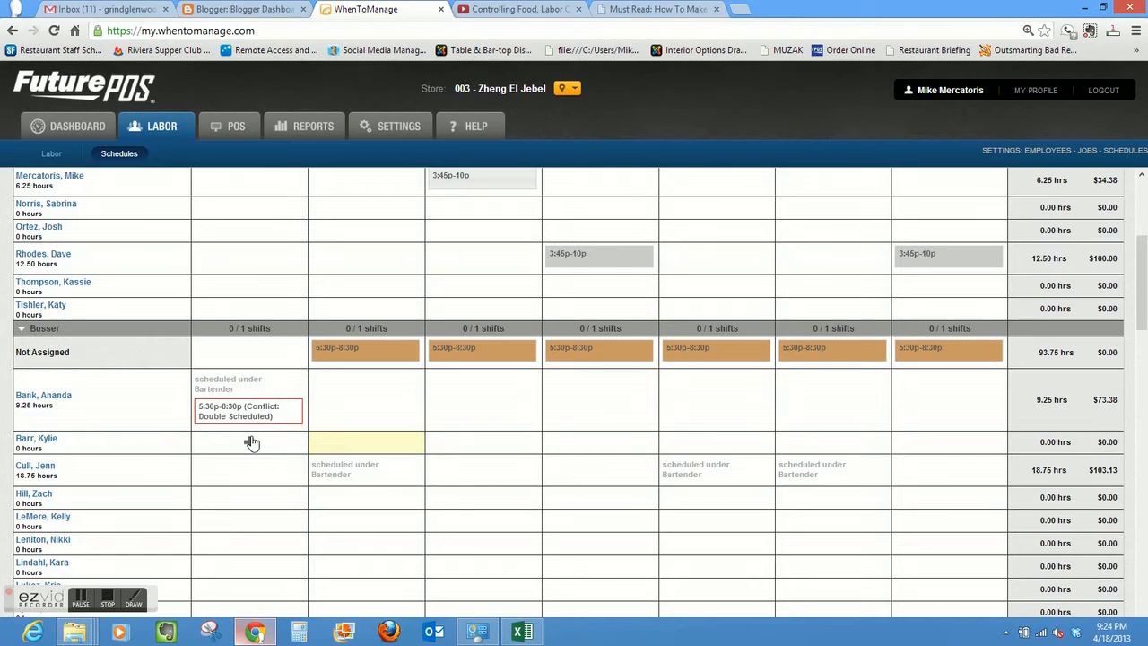
- Replace the double-scheduled Monday Busser shift with a new unassigned Monday Busser shift from 05:30 pm to 08:30 pm
left_click(293, 412)
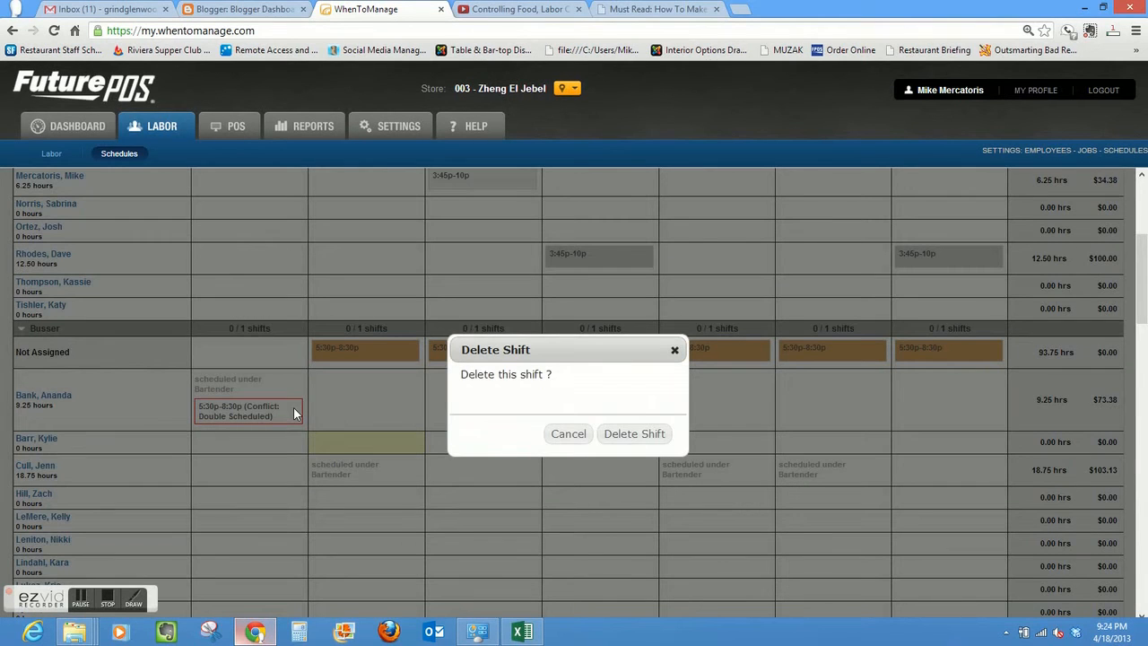
left_click(652, 433)
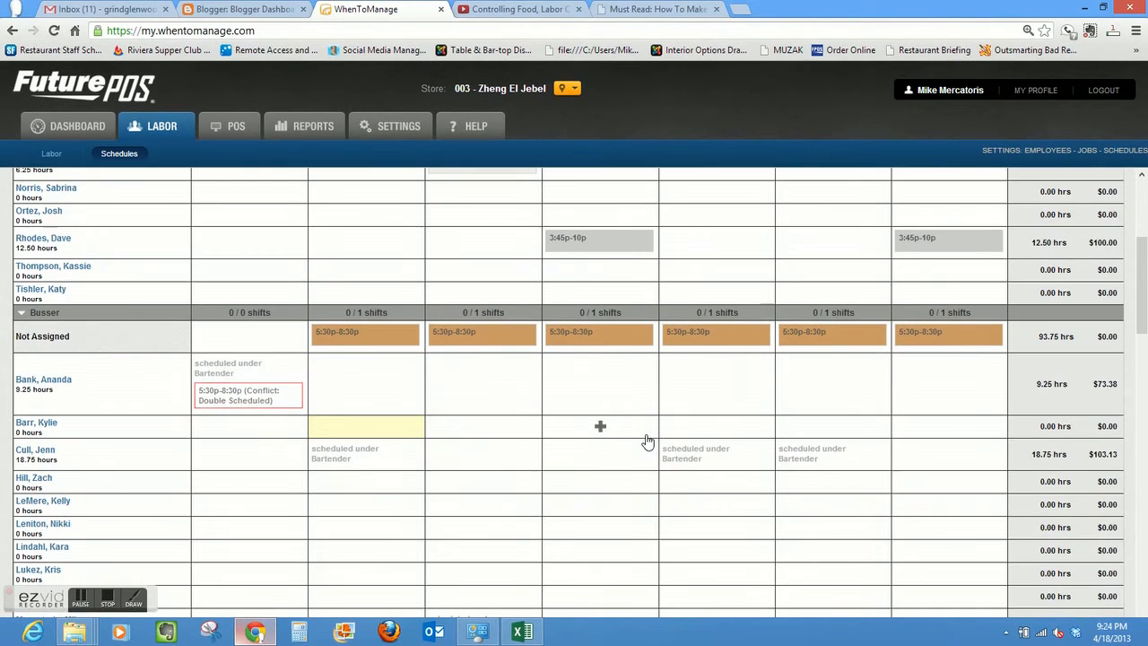
left_click(249, 334)
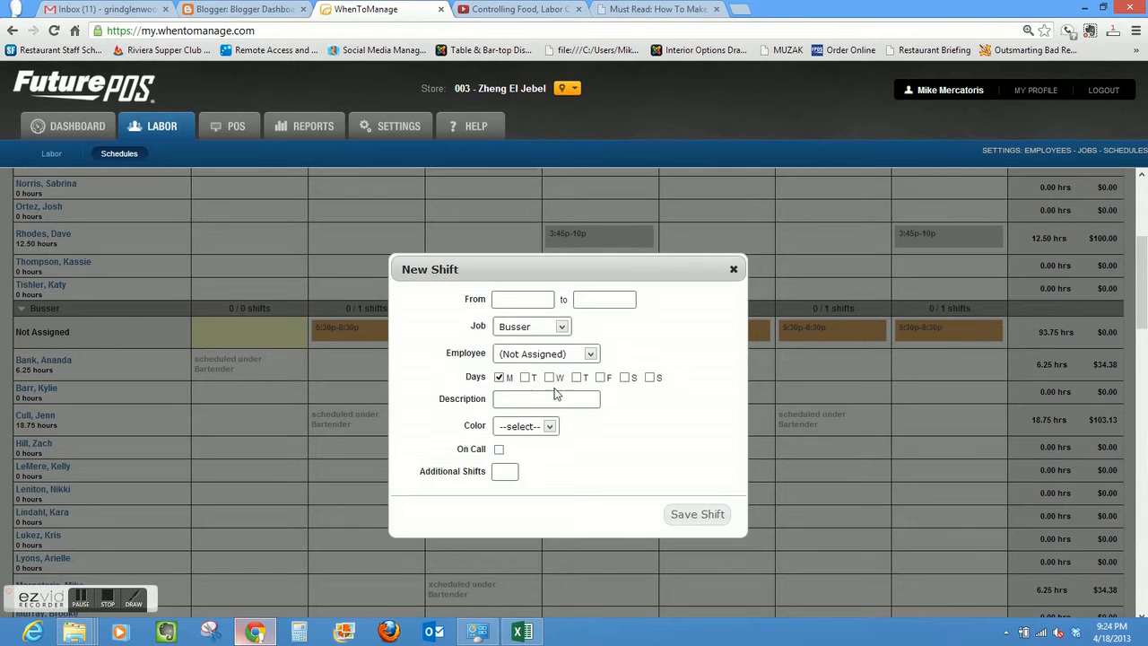
left_click(538, 299)
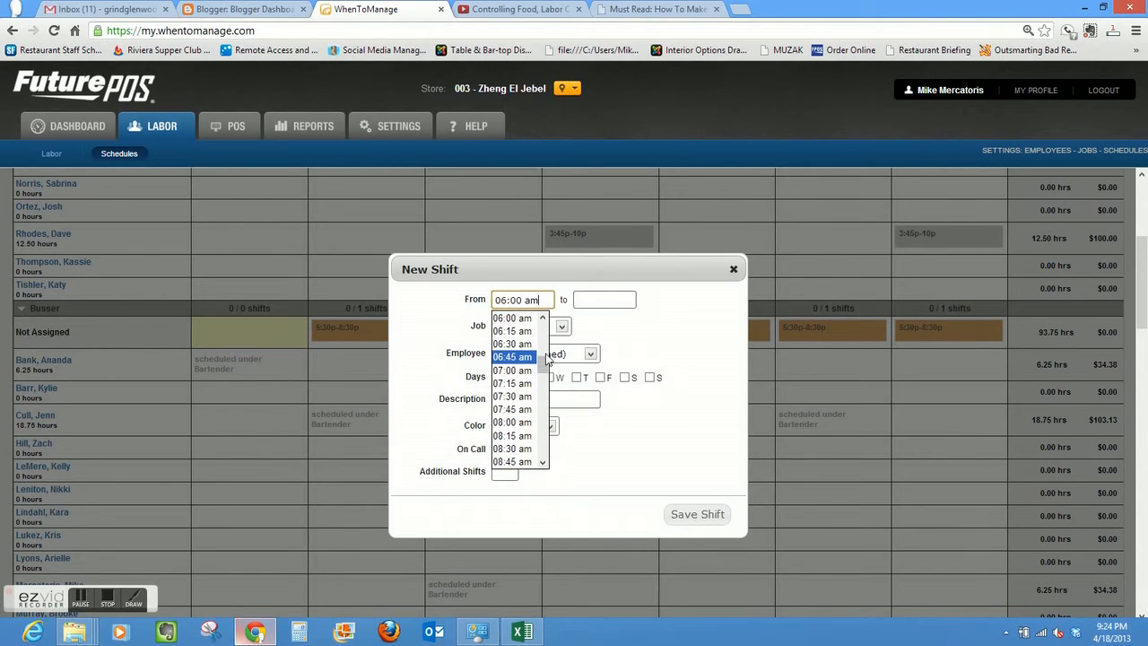
left_click_drag(543, 370, 542, 420)
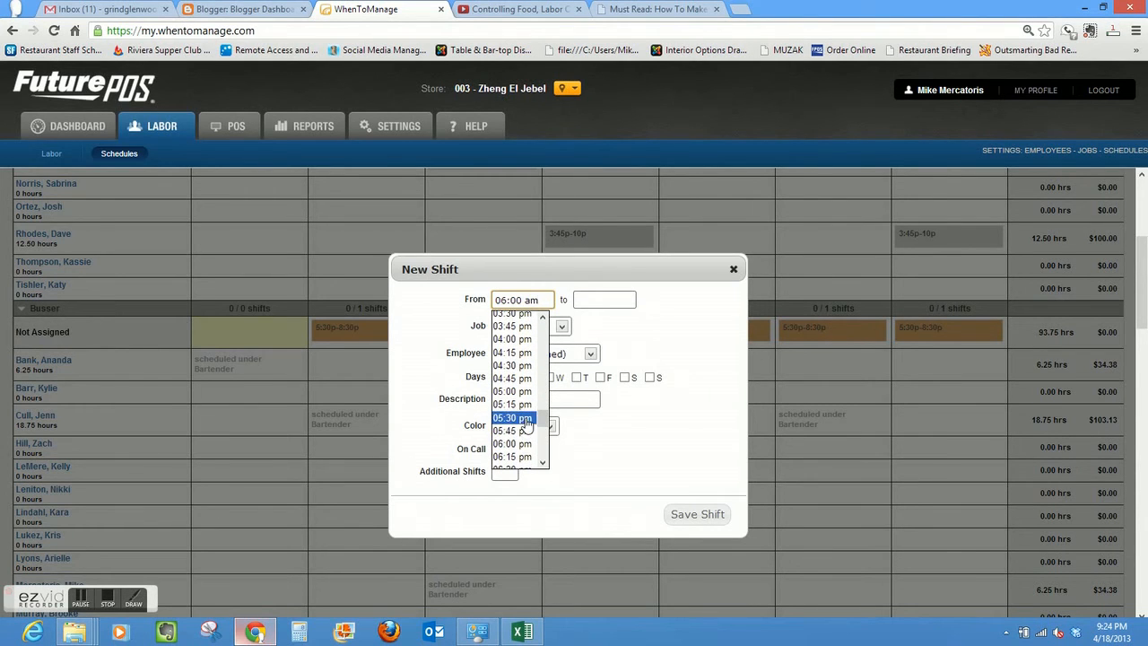
left_click(525, 419)
left_click(615, 298)
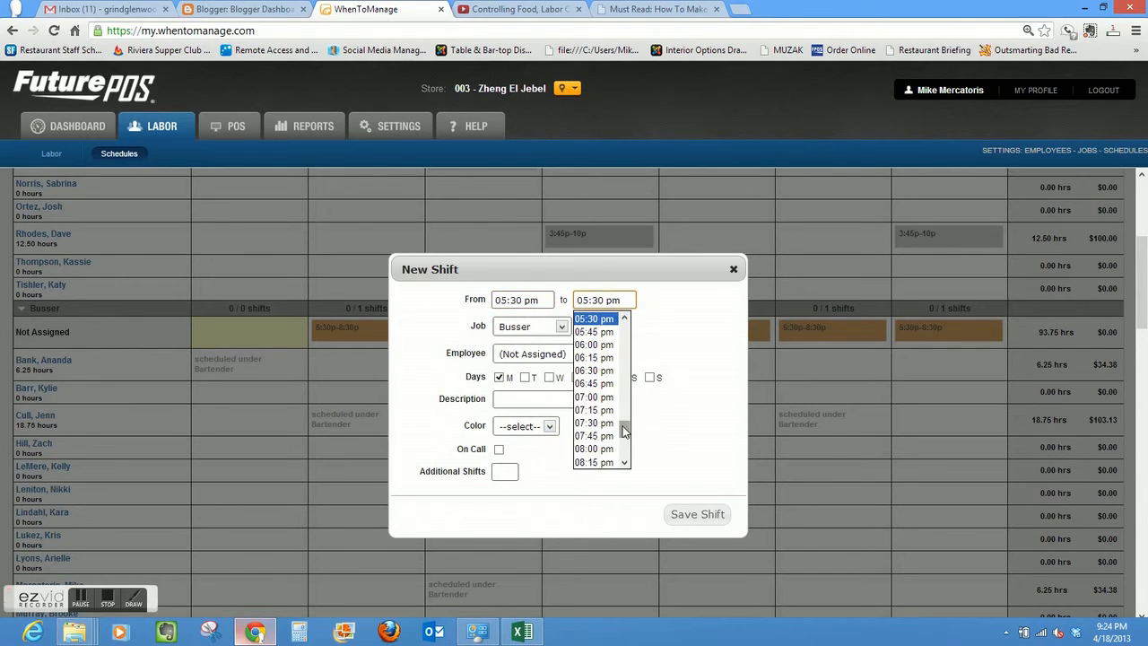
left_click_drag(625, 432, 625, 439)
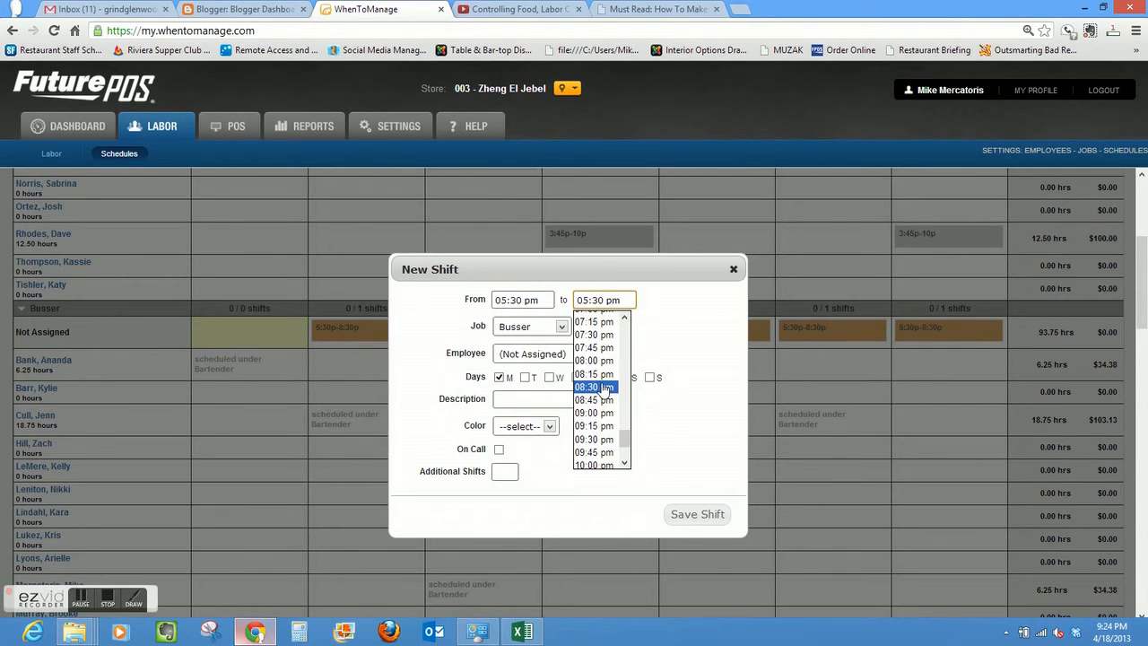
left_click(603, 388)
left_click(698, 515)
- Set the color of the unassigned Monday Busser shift to Brown and save it
mouse_move(265, 330)
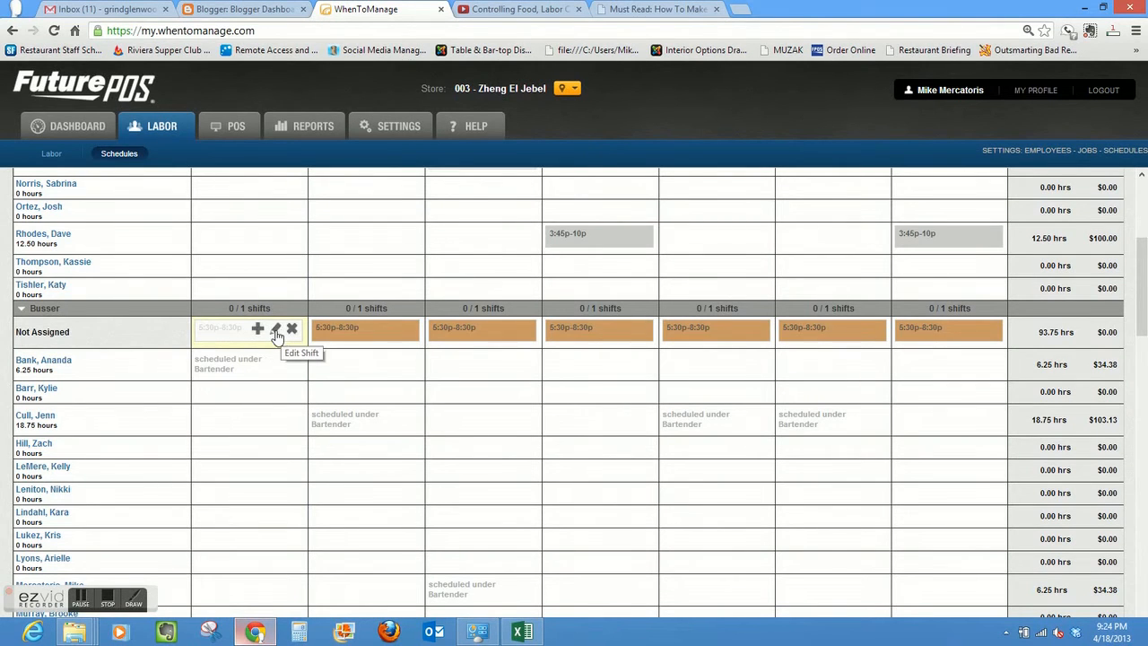
left_click(276, 328)
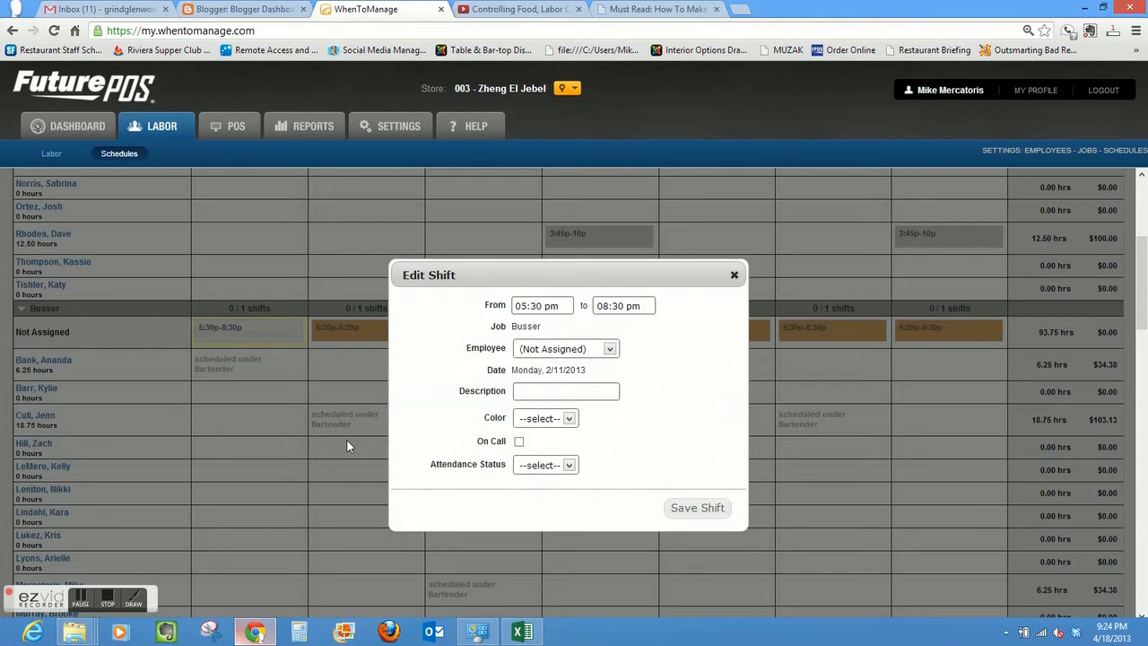
left_click(570, 419)
left_click(553, 459)
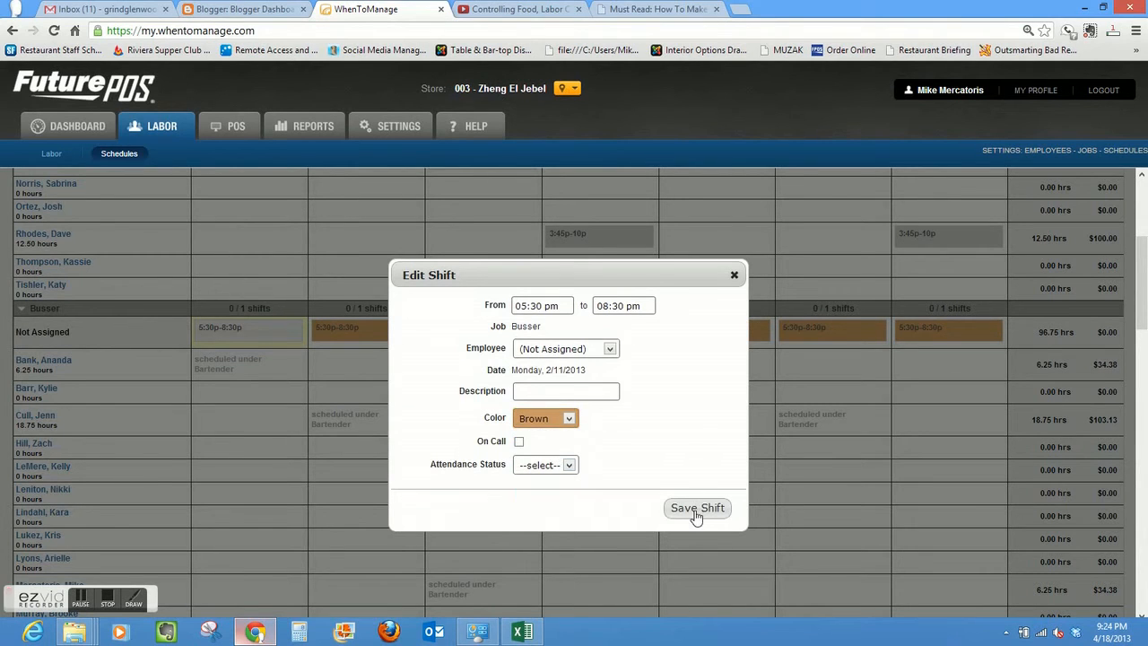
left_click(698, 511)
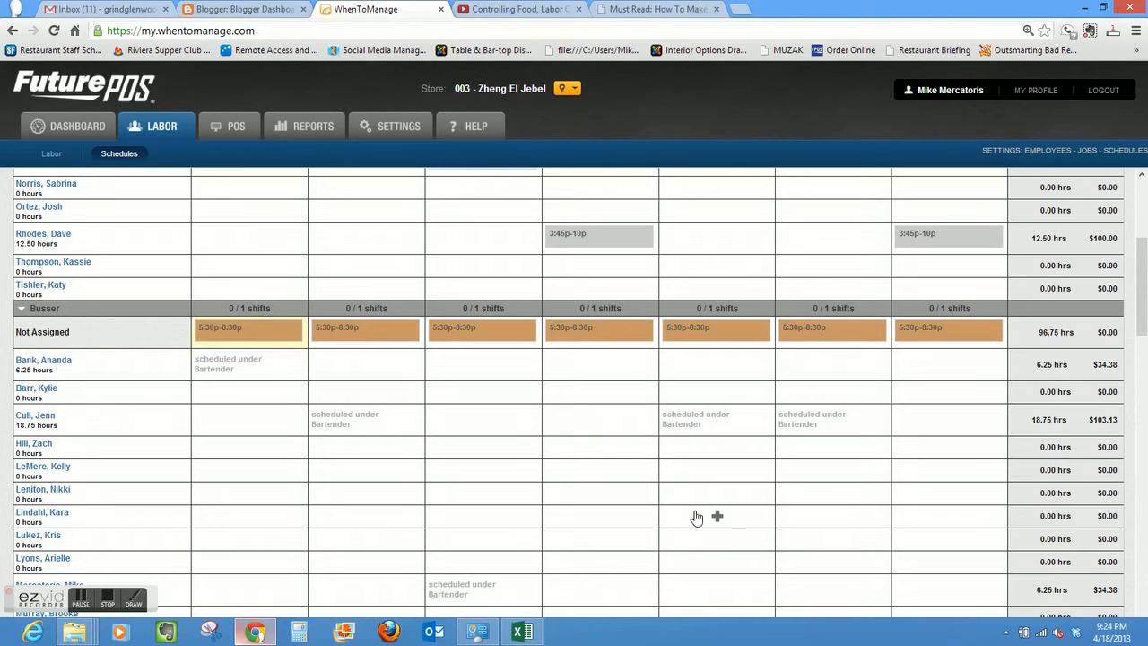
- Assign all seven Busser shifts, Monday through Sunday, to the fourth employee listed under Busser
mouse_move(231, 321)
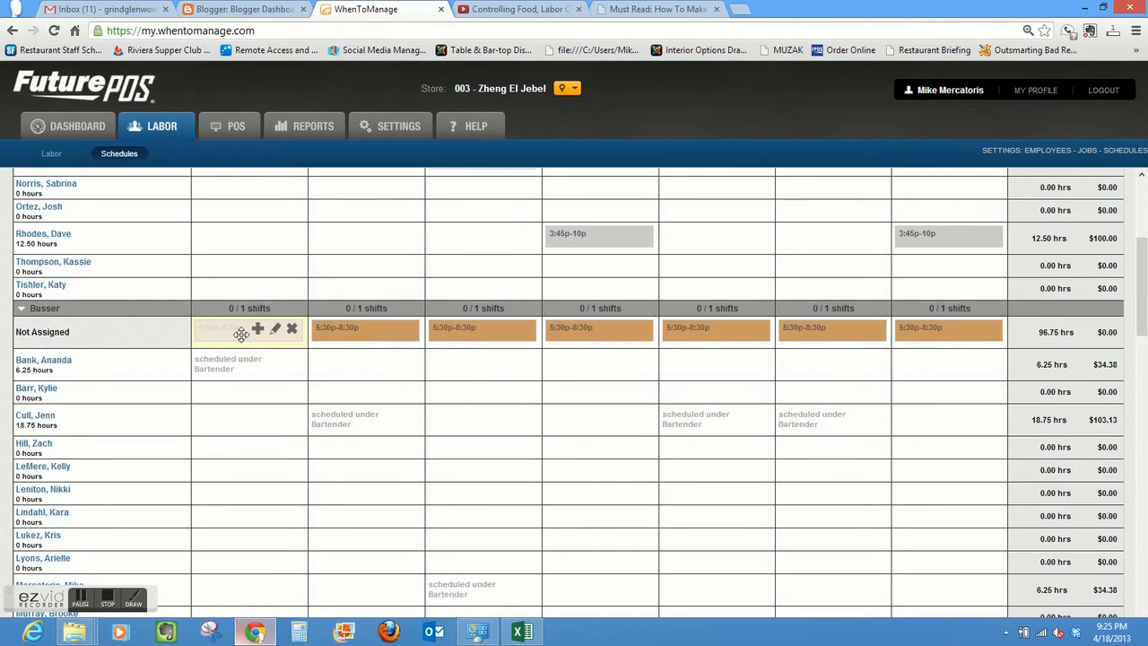
left_click_drag(241, 334, 240, 447)
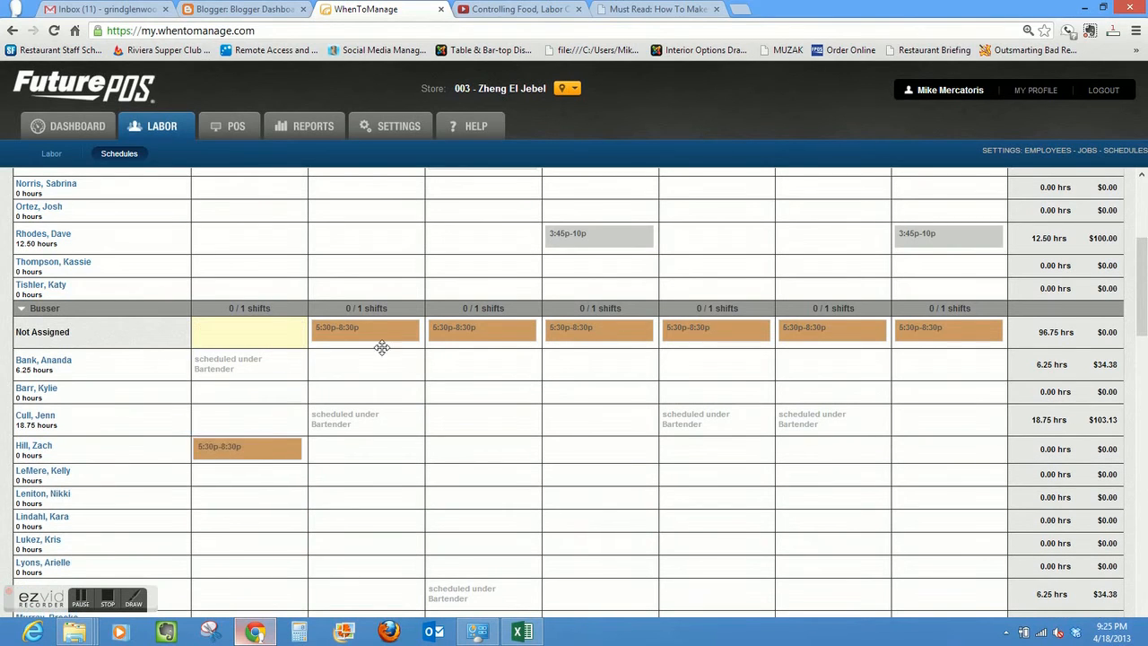
left_click_drag(369, 332, 367, 449)
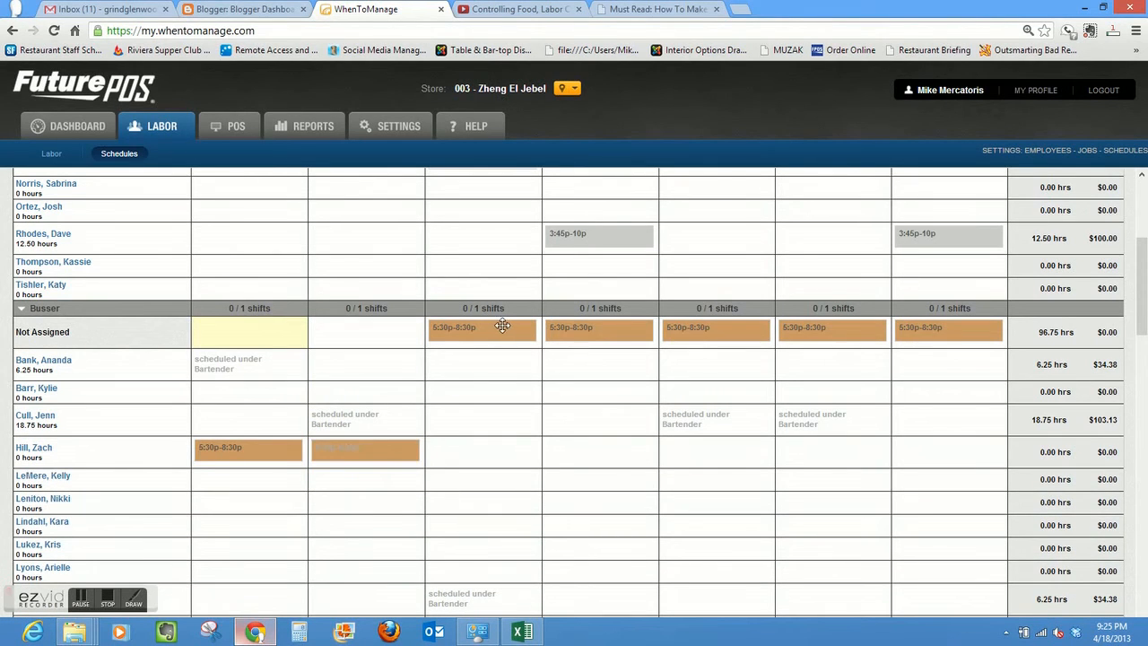
left_click_drag(498, 343, 497, 444)
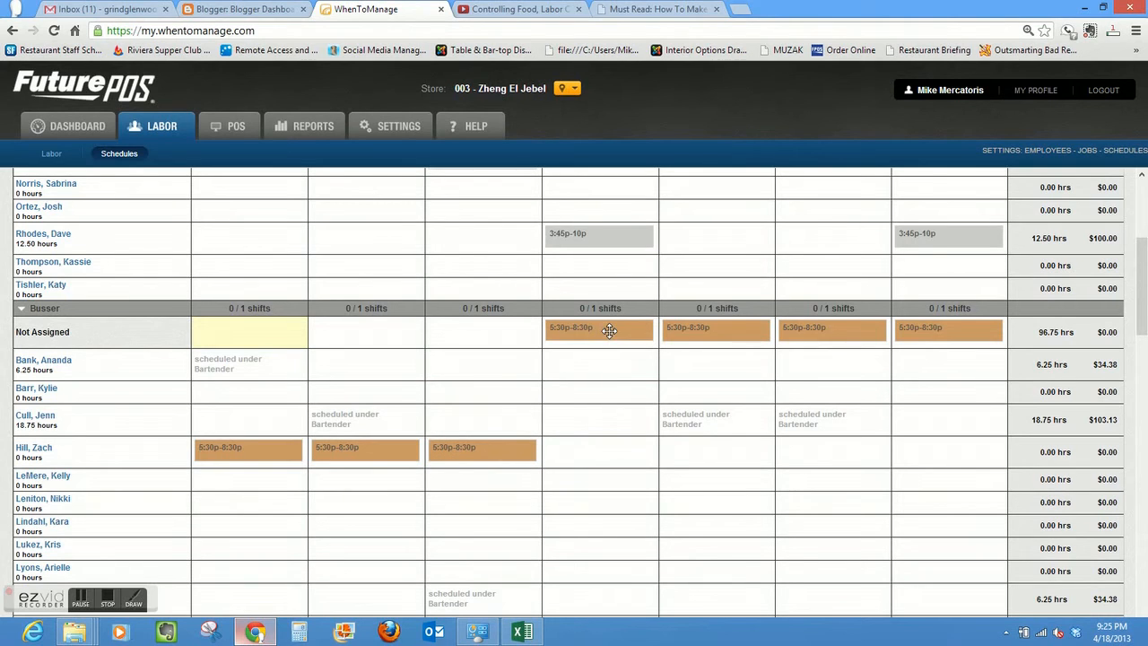
left_click_drag(598, 329, 603, 442)
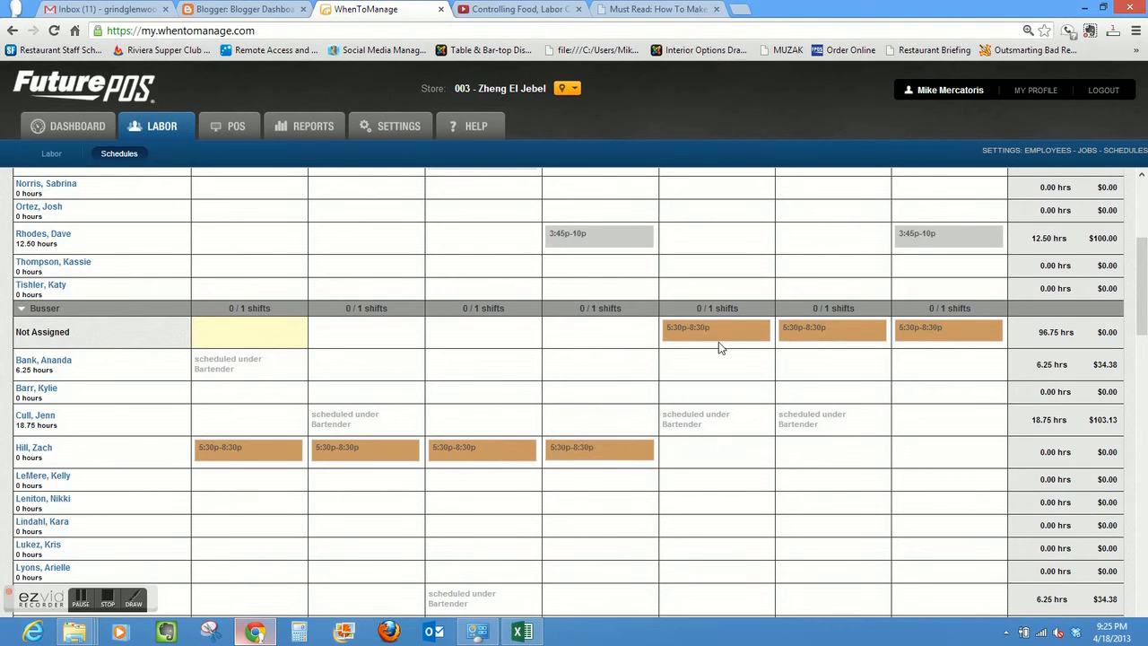
left_click_drag(713, 334, 716, 453)
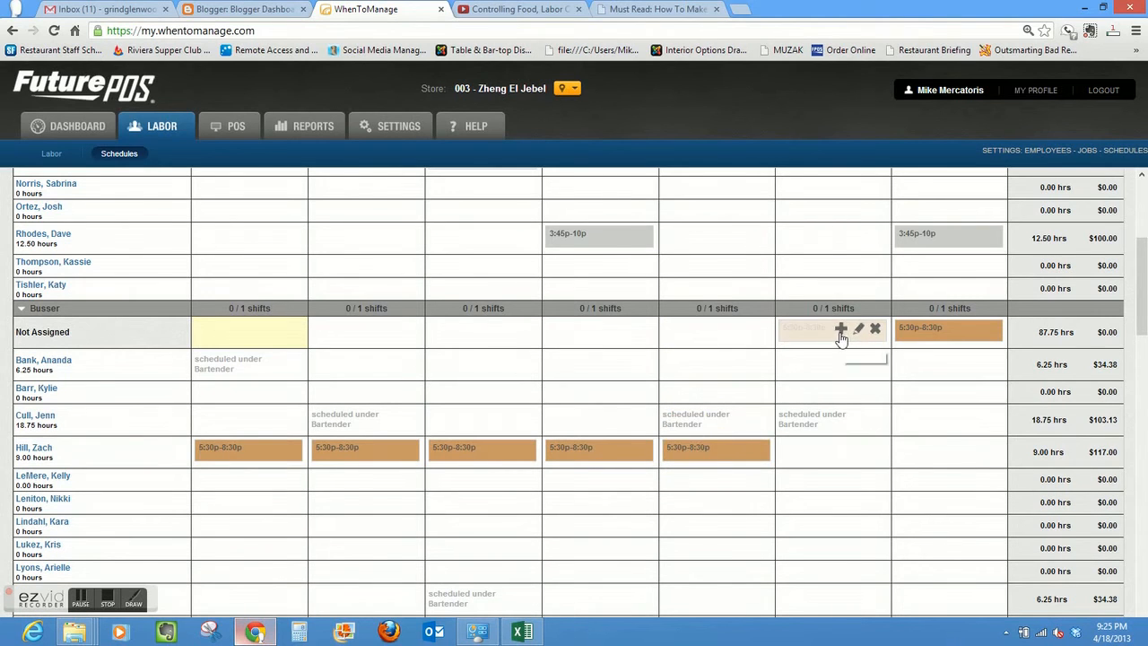
left_click_drag(824, 331, 825, 449)
mouse_move(933, 332)
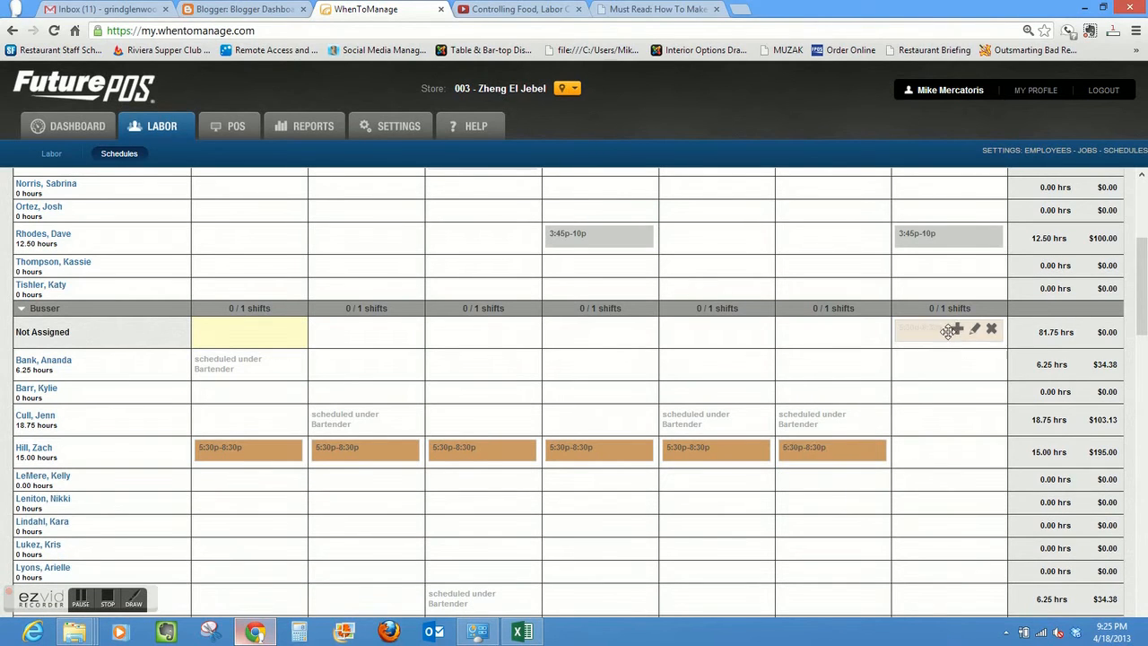
left_click_drag(948, 332, 942, 439)
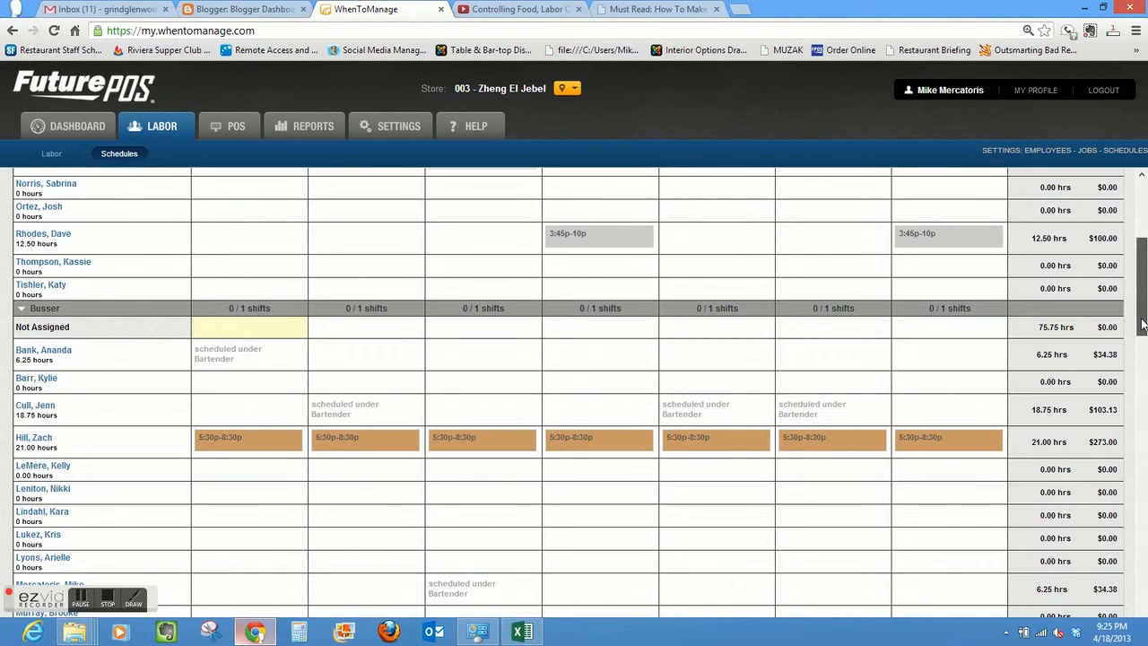
- Assign the Friday 5p-9p Host shift to the seventh employee listed under Host
left_click_drag(1143, 325, 1143, 338)
scroll(1143, 327, "up", 1)
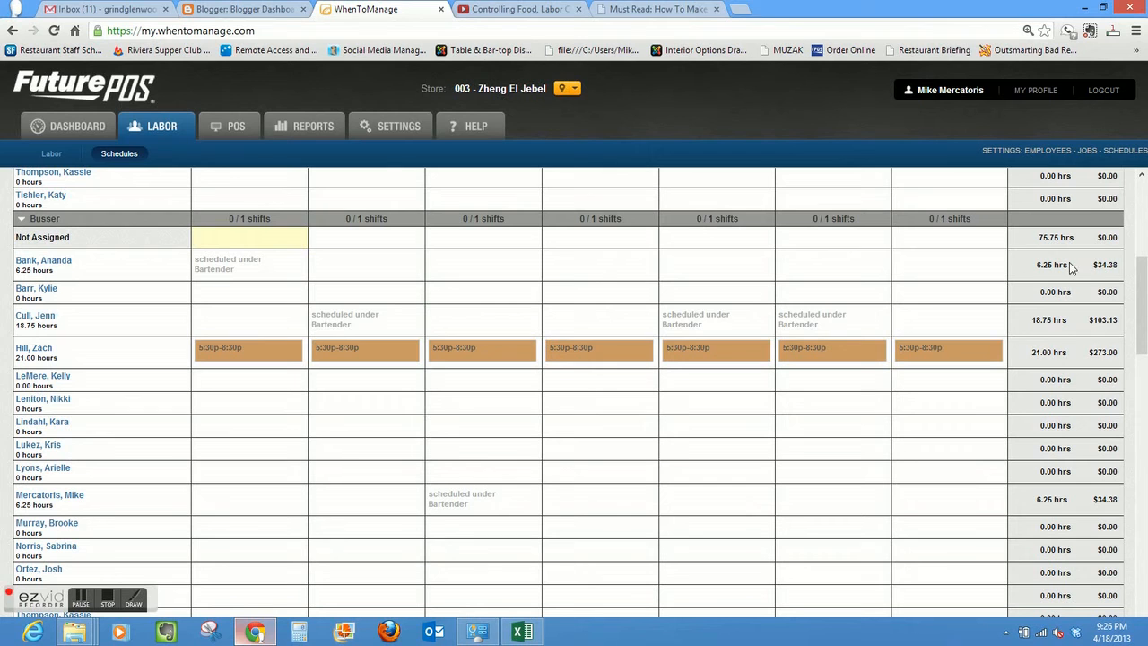
left_click_drag(1146, 283, 1144, 380)
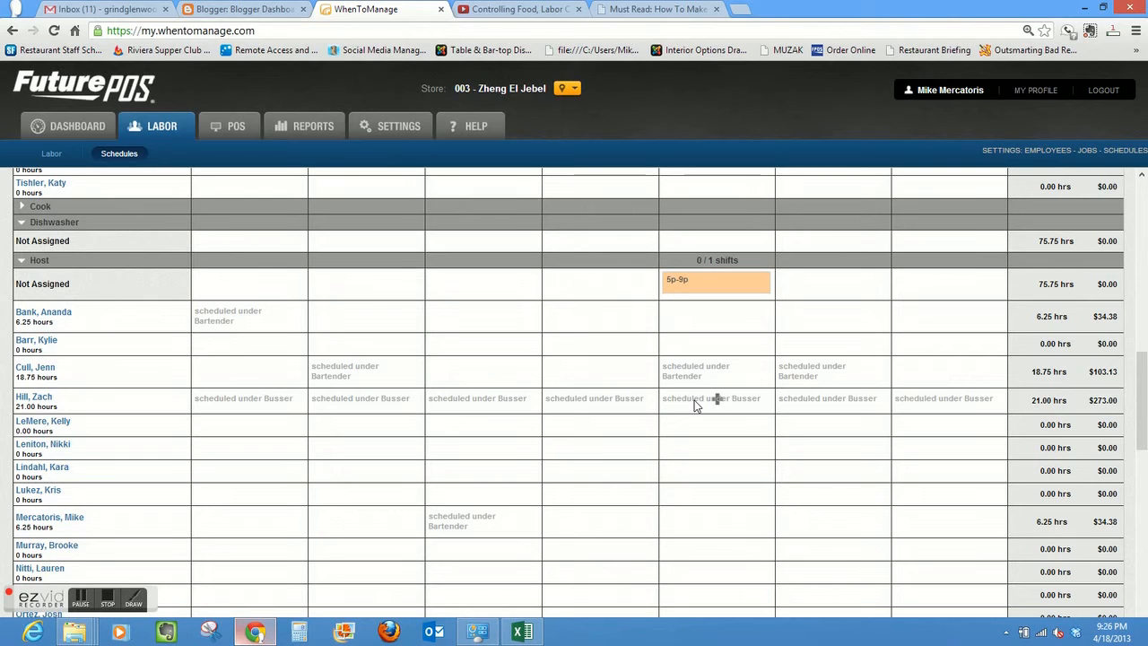
mouse_move(699, 288)
left_click_drag(701, 286, 702, 466)
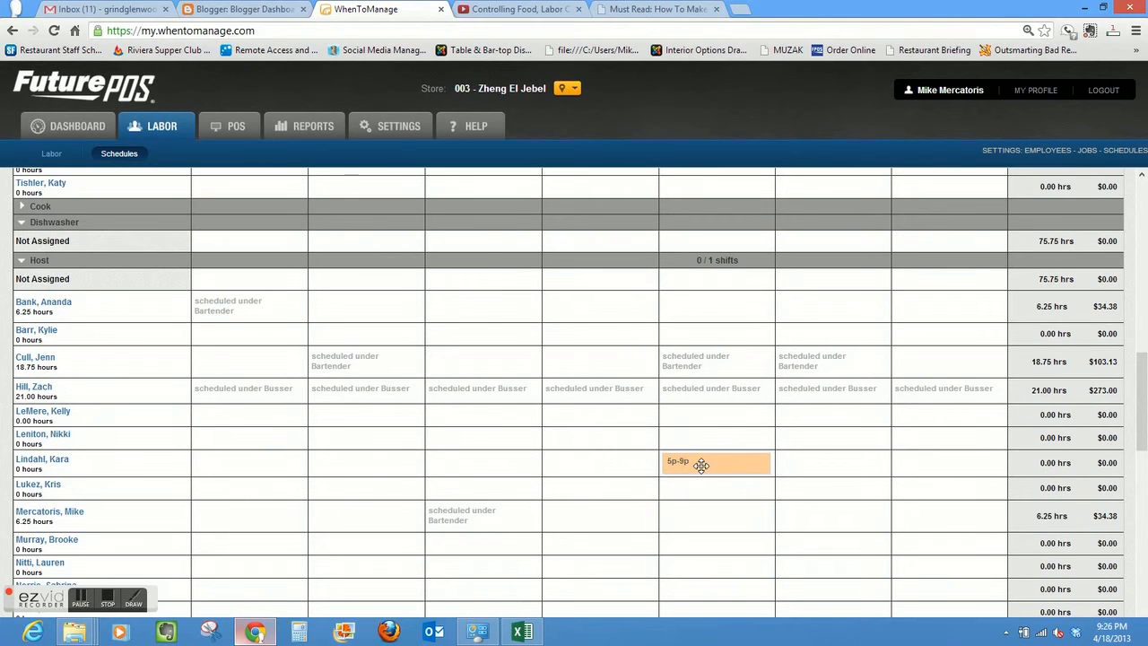
- Assign Server shifts: Monday 3:45p-9p to the third listed employee, 5p-10p to the seventh; Tuesday 3:45p-9p to the eighth, 5p-10p to the sixth
left_click_drag(1143, 360, 1145, 487)
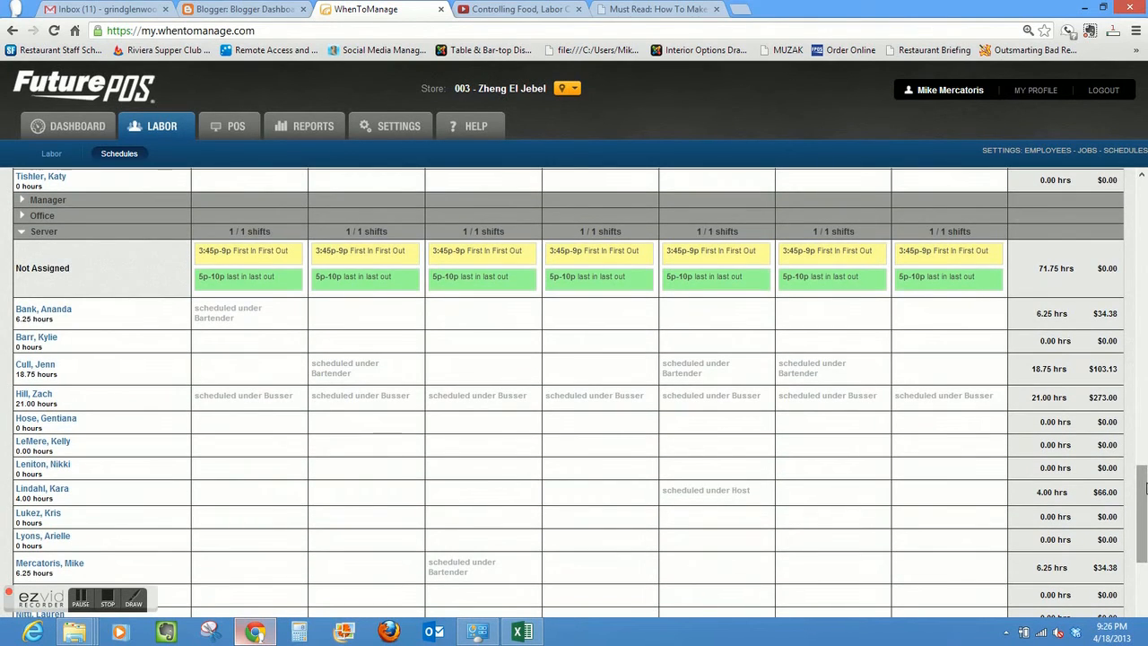
mouse_move(260, 259)
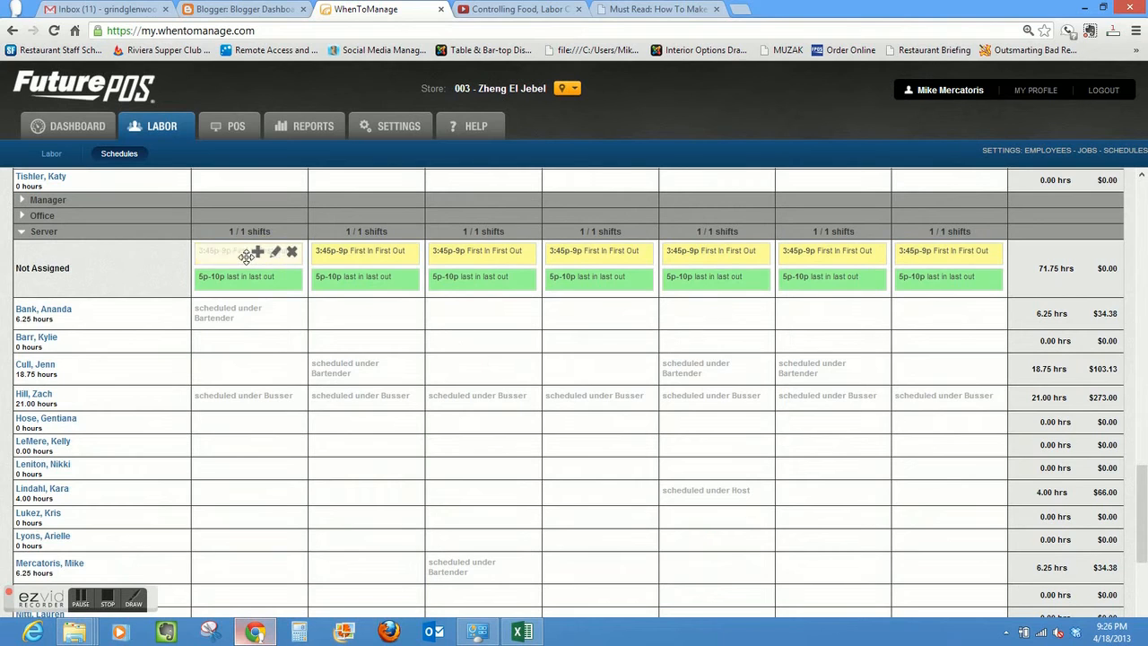
left_click_drag(243, 275, 241, 384)
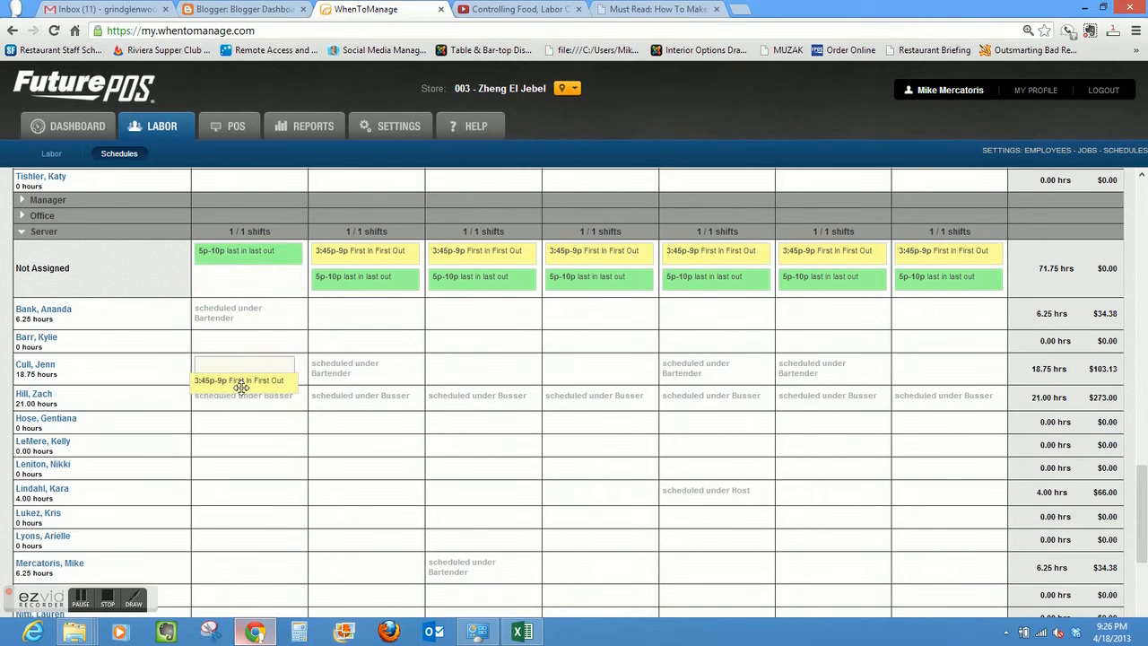
left_click_drag(229, 258, 227, 461)
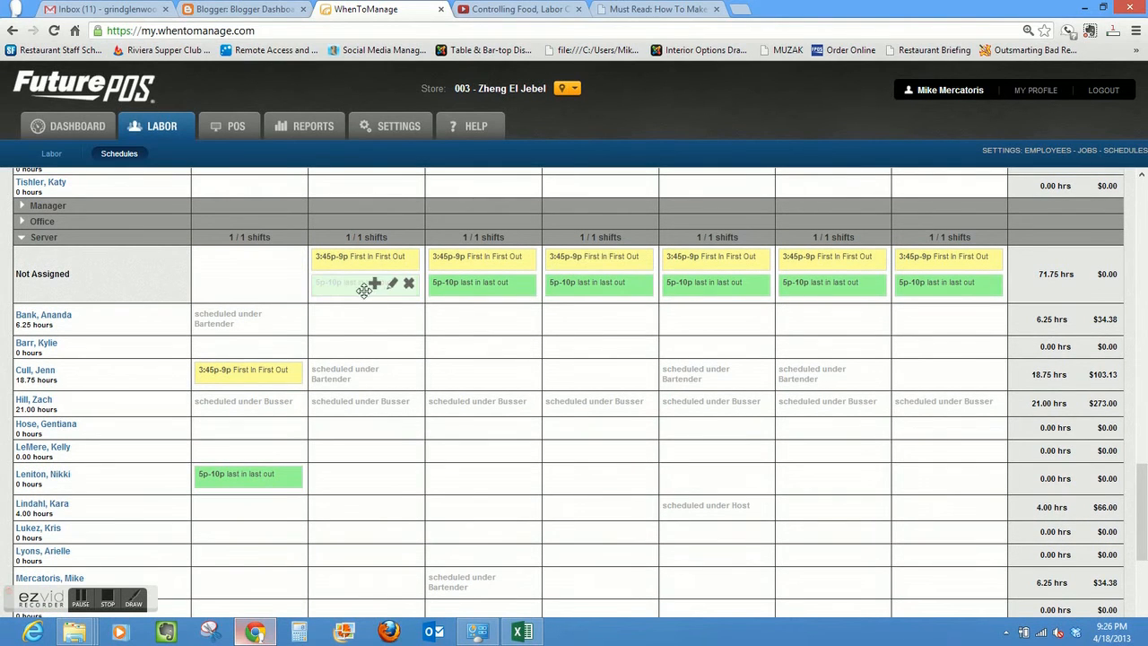
left_click_drag(361, 341, 359, 456)
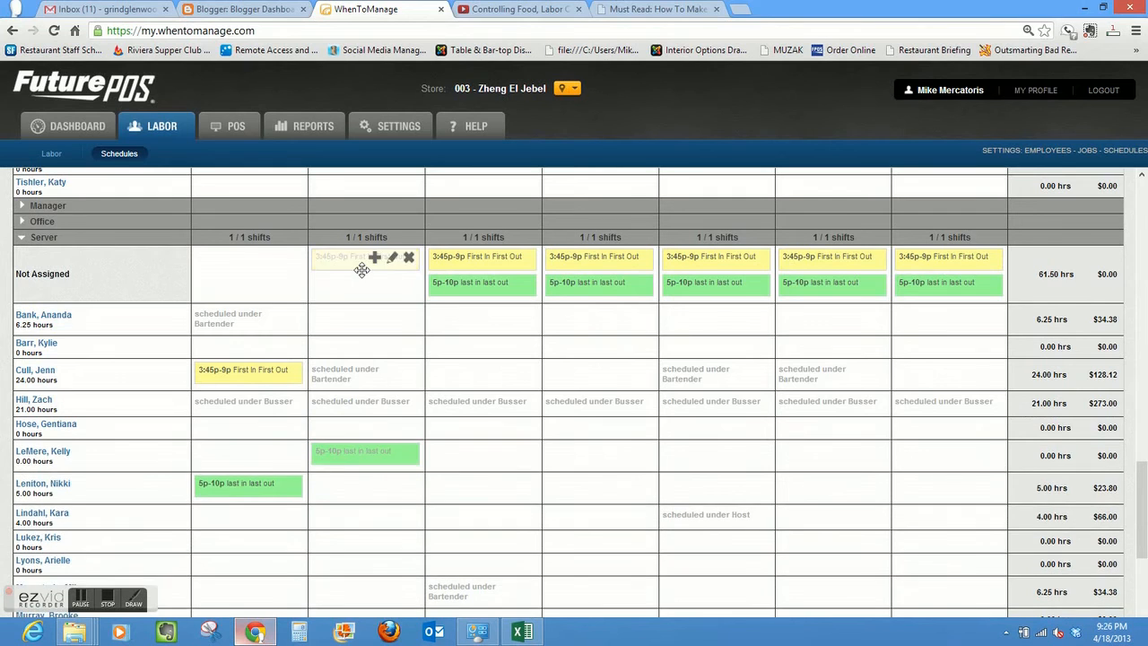
left_click_drag(359, 308, 364, 519)
- Assign the Wednesday Server shifts, 3:45p-9p to the seventh listed employee and 5p-10p to the third
left_click_drag(520, 262, 475, 428)
scroll(493, 285, "up", 1)
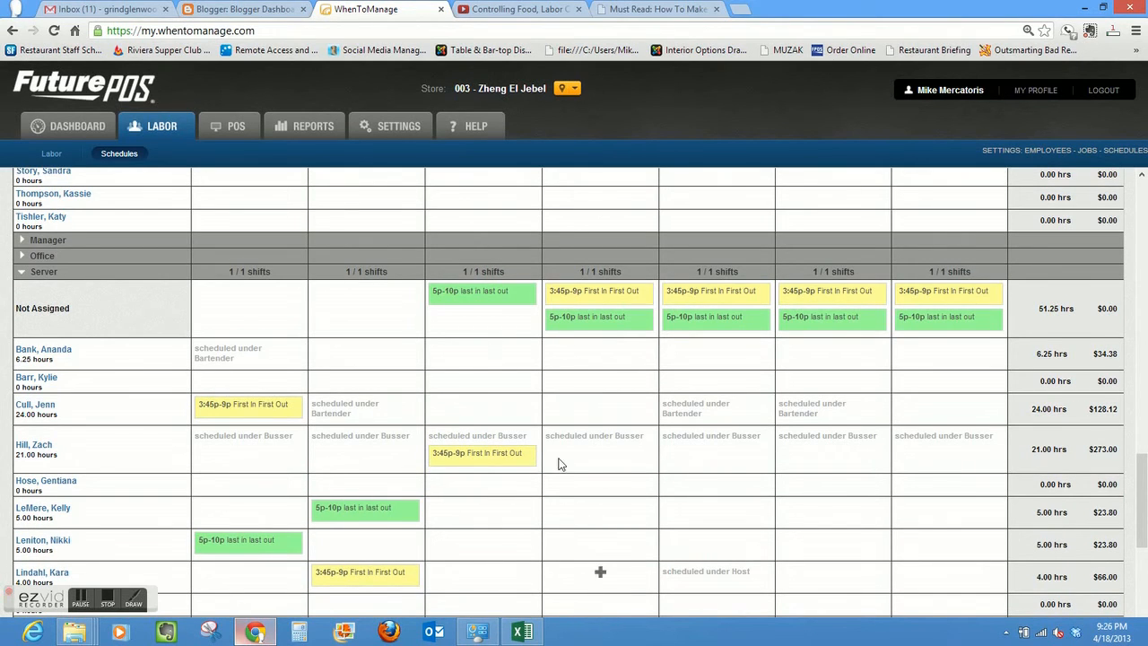
mouse_move(499, 305)
mouse_move(496, 464)
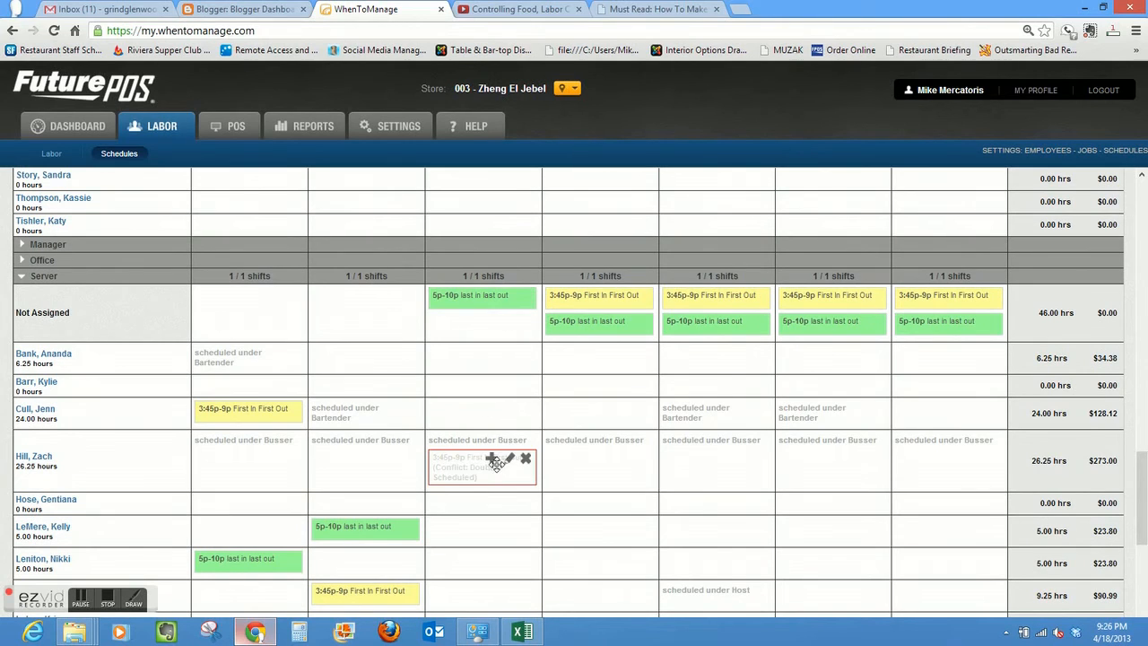
left_click_drag(489, 471, 487, 528)
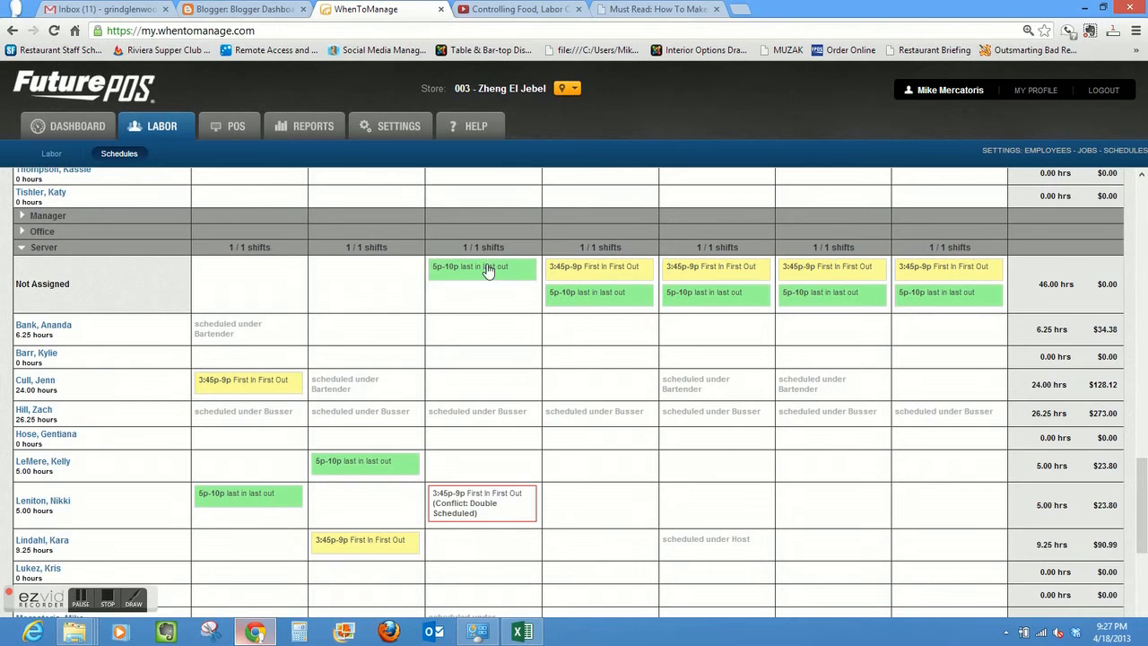
mouse_move(477, 271)
left_click_drag(476, 270, 474, 384)
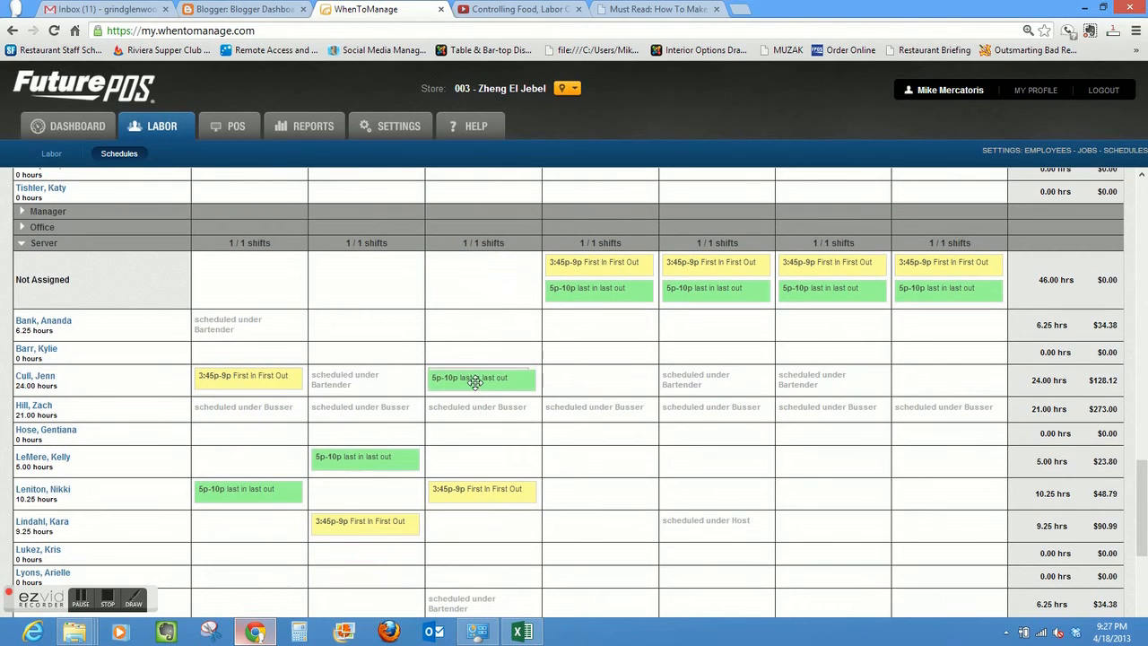
- Assign the Thursday Server shifts, 3:45p-9p to the sixth listed employee and 5p-10p to the tenth
mouse_move(628, 301)
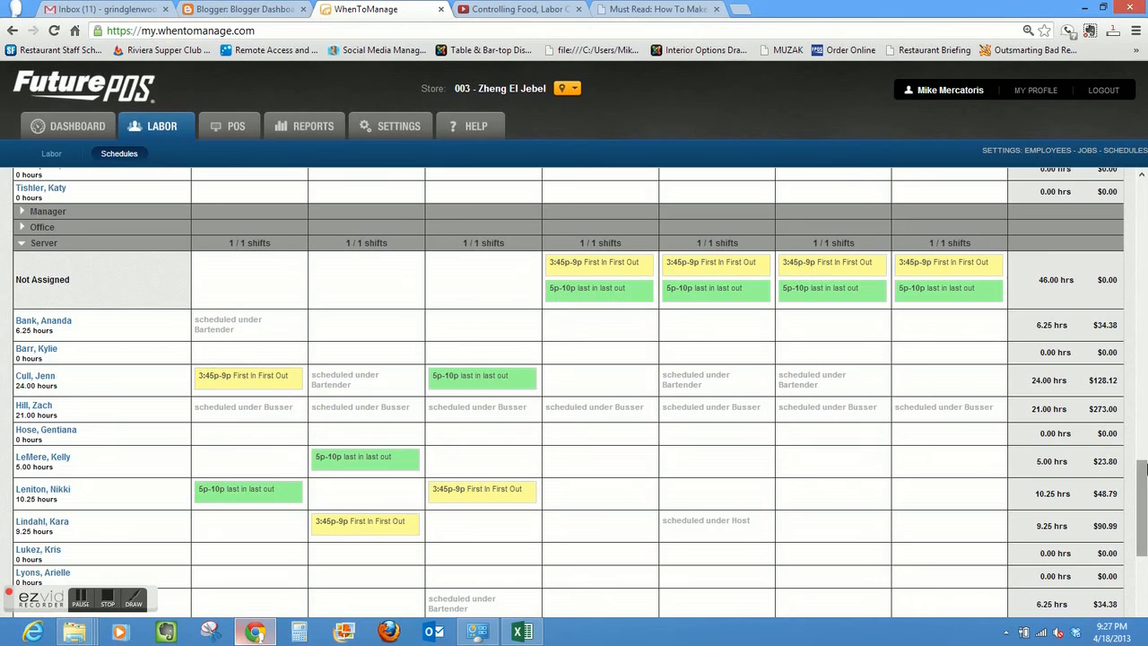
mouse_move(685, 287)
mouse_move(614, 265)
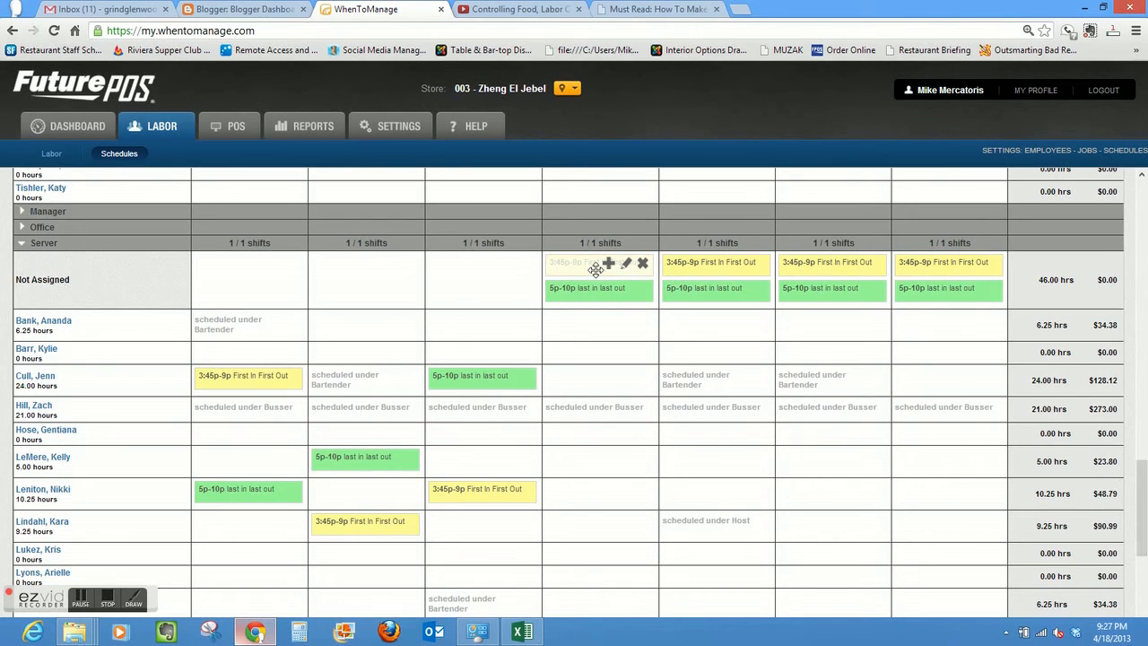
left_click_drag(596, 273, 595, 467)
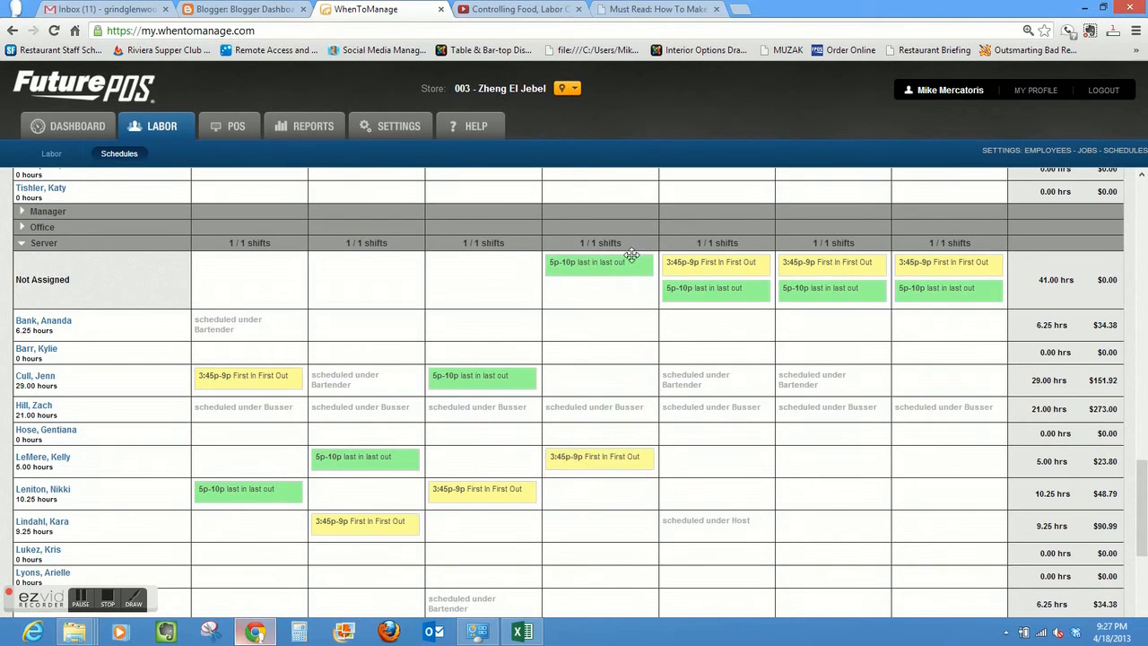
mouse_move(624, 269)
left_click_drag(608, 268, 606, 577)
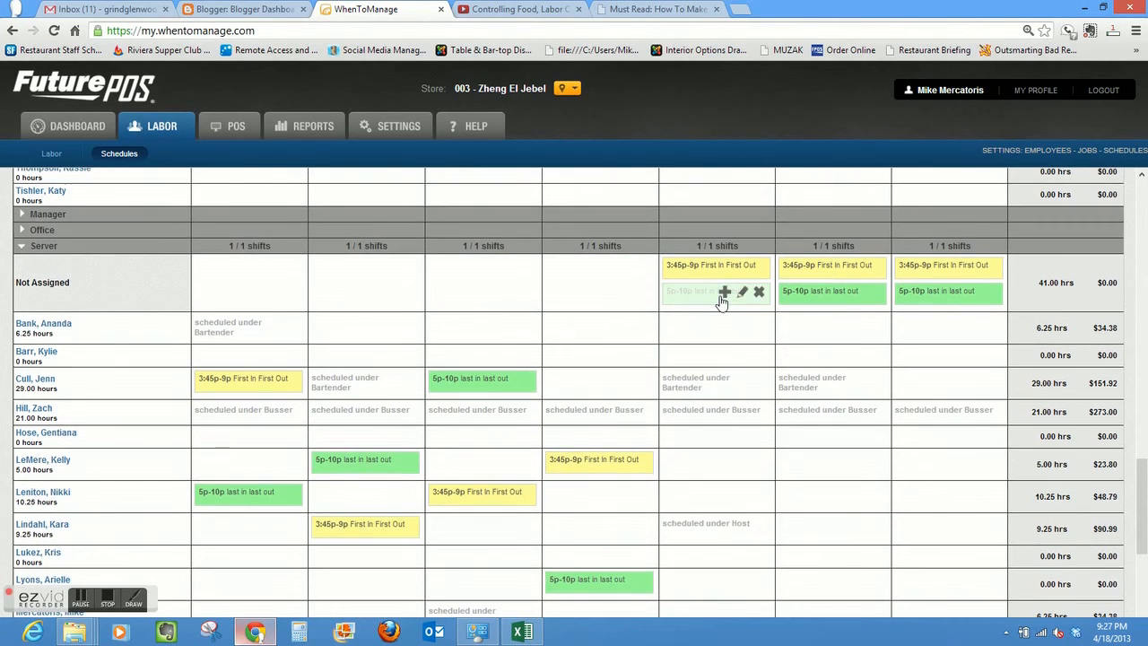
- Assign the Friday Server shifts, 5p-10p to the sixth listed employee and 3:45p-9p to the seventh
left_click(723, 294)
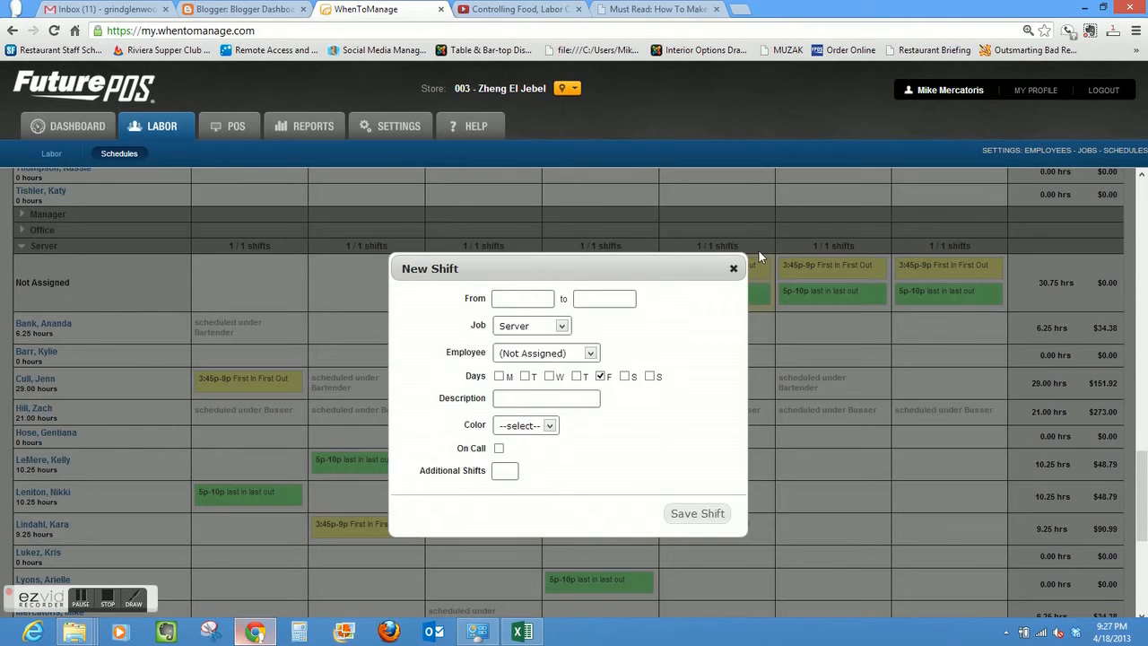
left_click(733, 268)
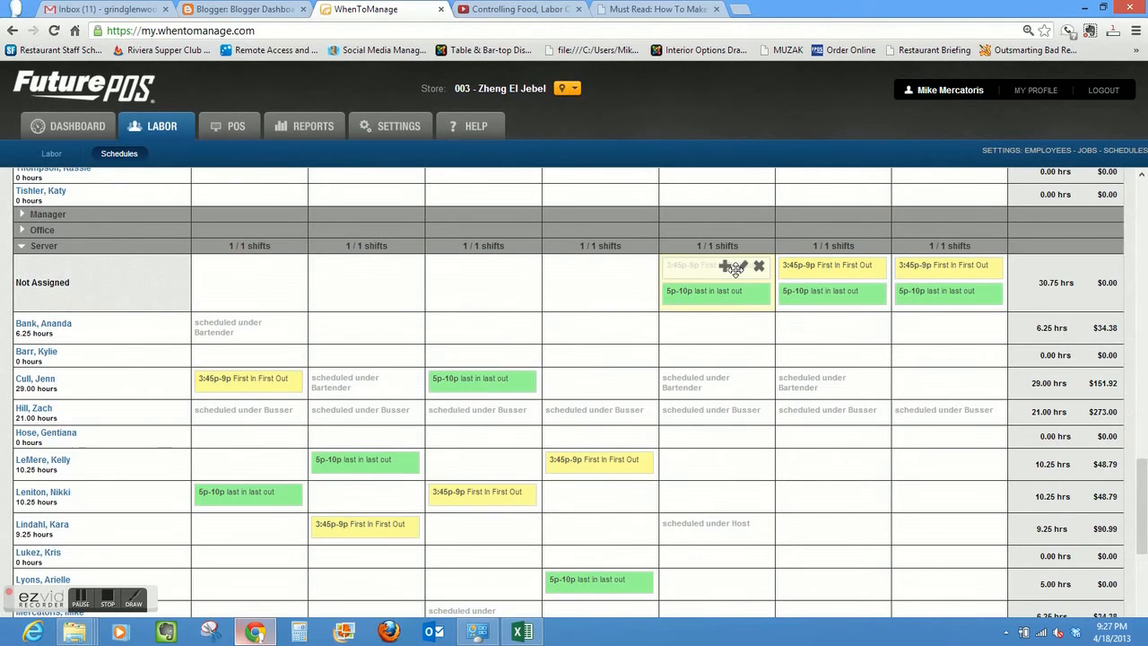
mouse_move(738, 296)
left_click_drag(705, 316, 707, 463)
left_click_drag(712, 276, 712, 503)
- Assign Server shifts: Saturday 3:45p-9p to the seventh listed employee, 5p-10p to the fifth; Sunday 5p-10p to the eighth, 3:45p-9p to the fifth
left_click_drag(815, 269, 818, 498)
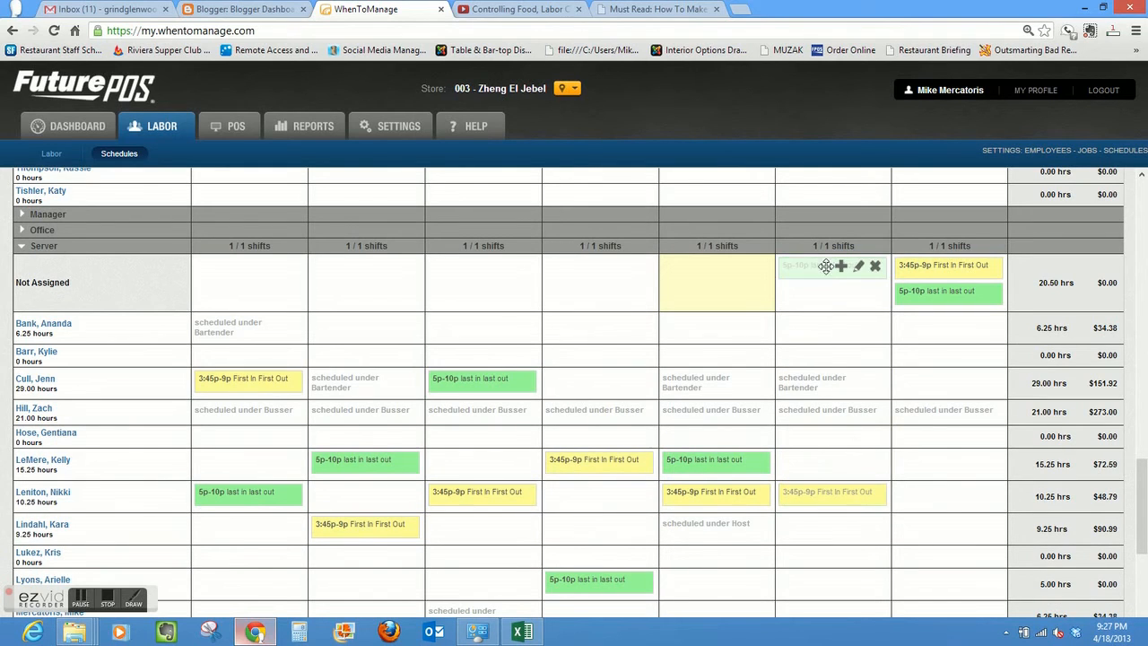
left_click_drag(826, 285, 819, 438)
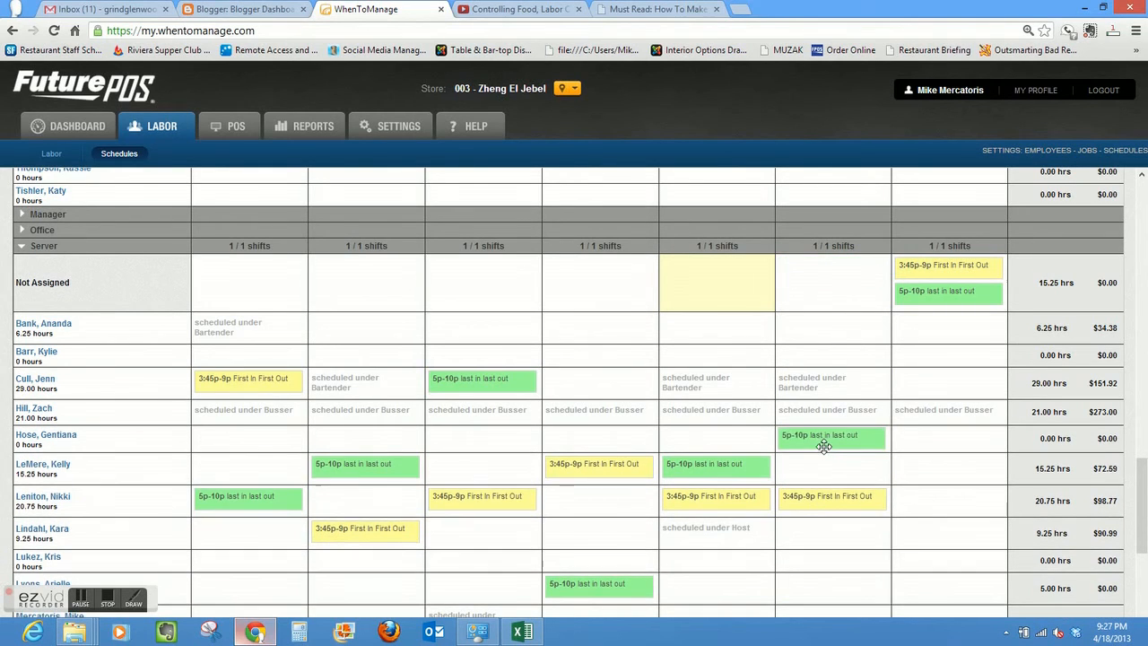
left_click_drag(936, 295, 936, 508)
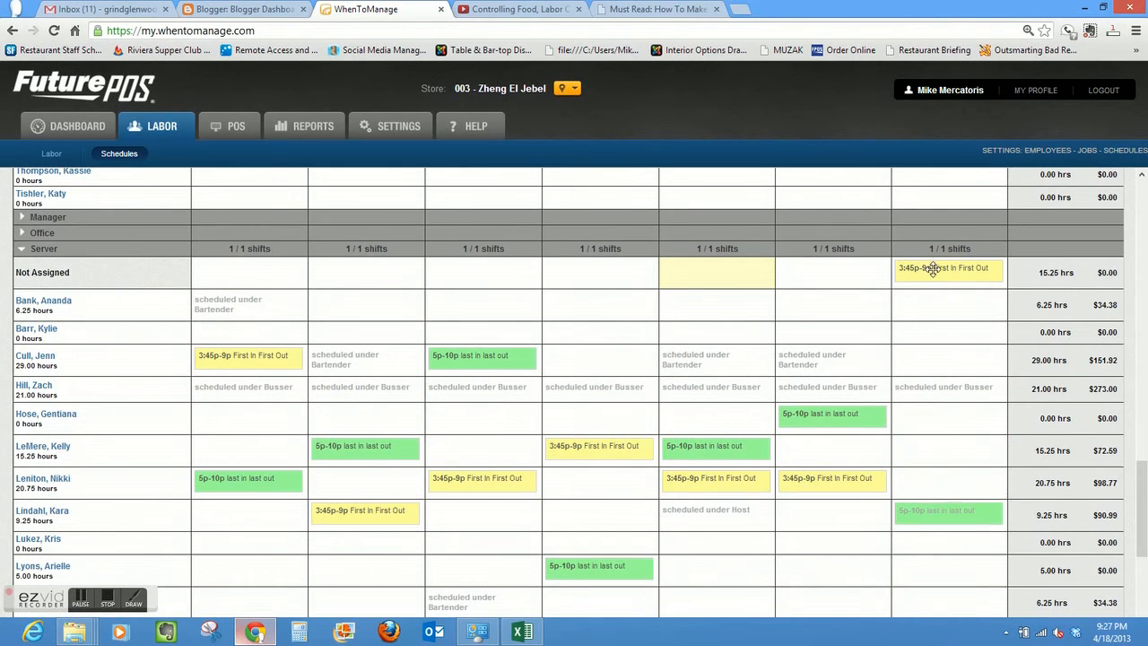
left_click_drag(936, 269, 933, 414)
- Review the schedule totals and publish the El Jebel schedule for the week of 2/11/2013
scroll(1143, 524, "down", 3)
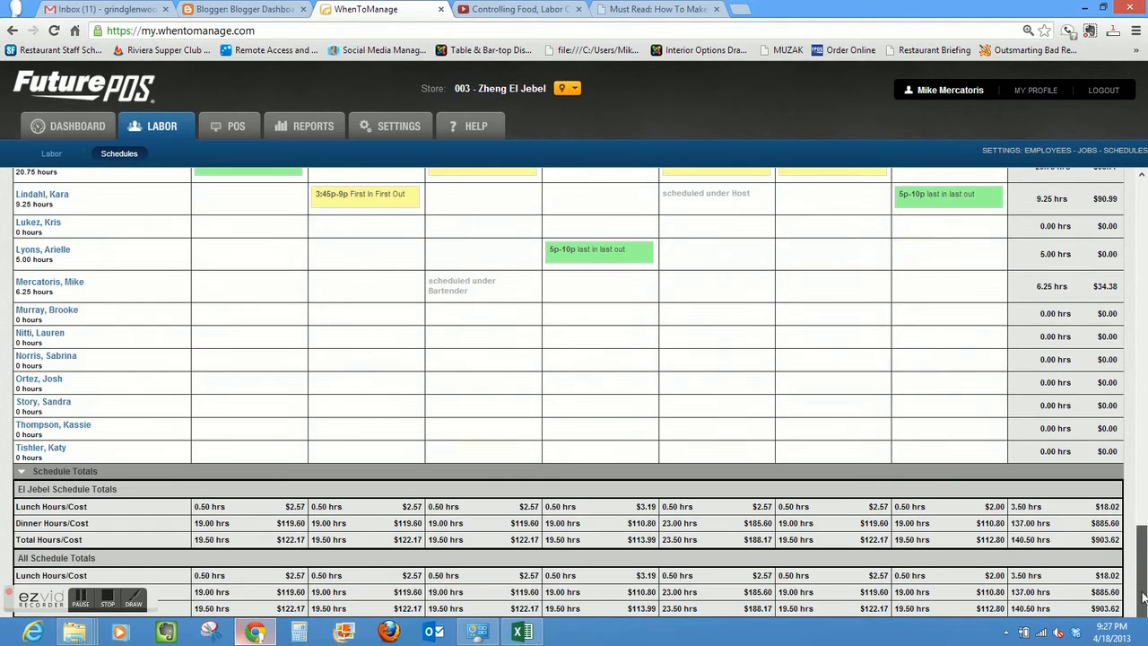
scroll(1143, 536, "up", 3)
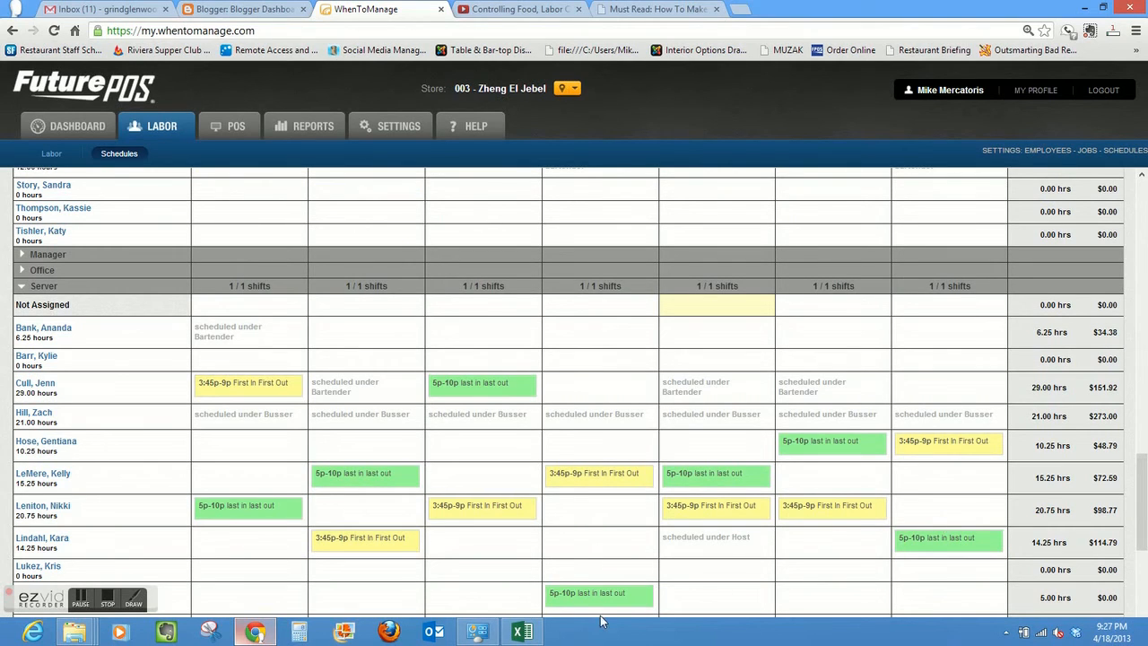
mouse_move(277, 386)
left_click_drag(1143, 519, 1144, 234)
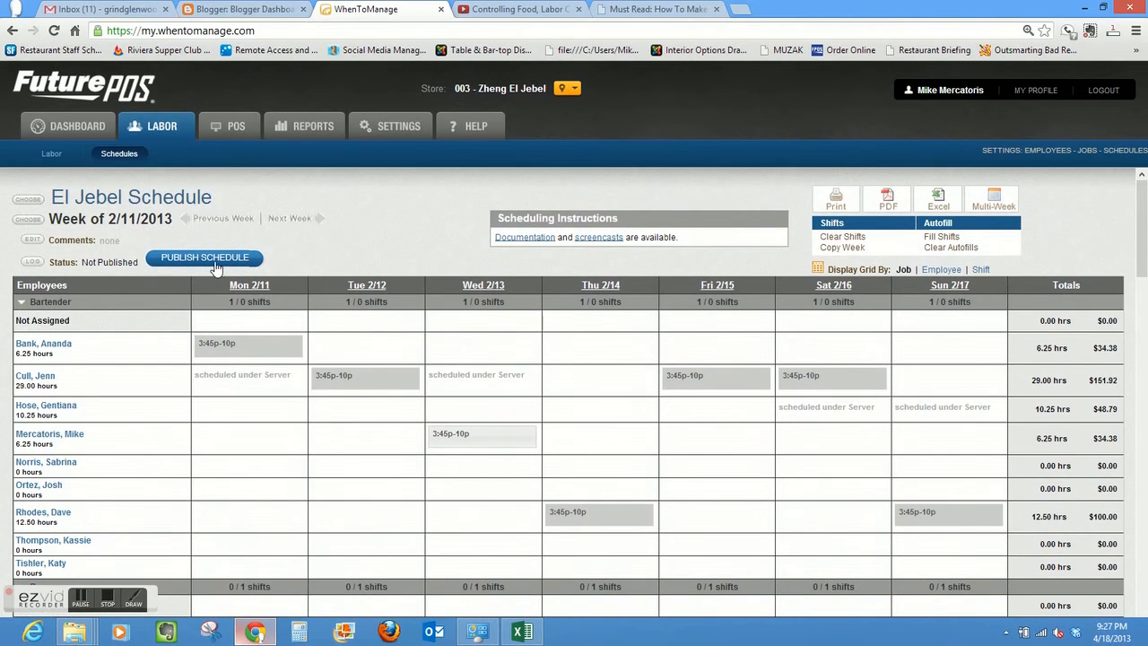
left_click(204, 261)
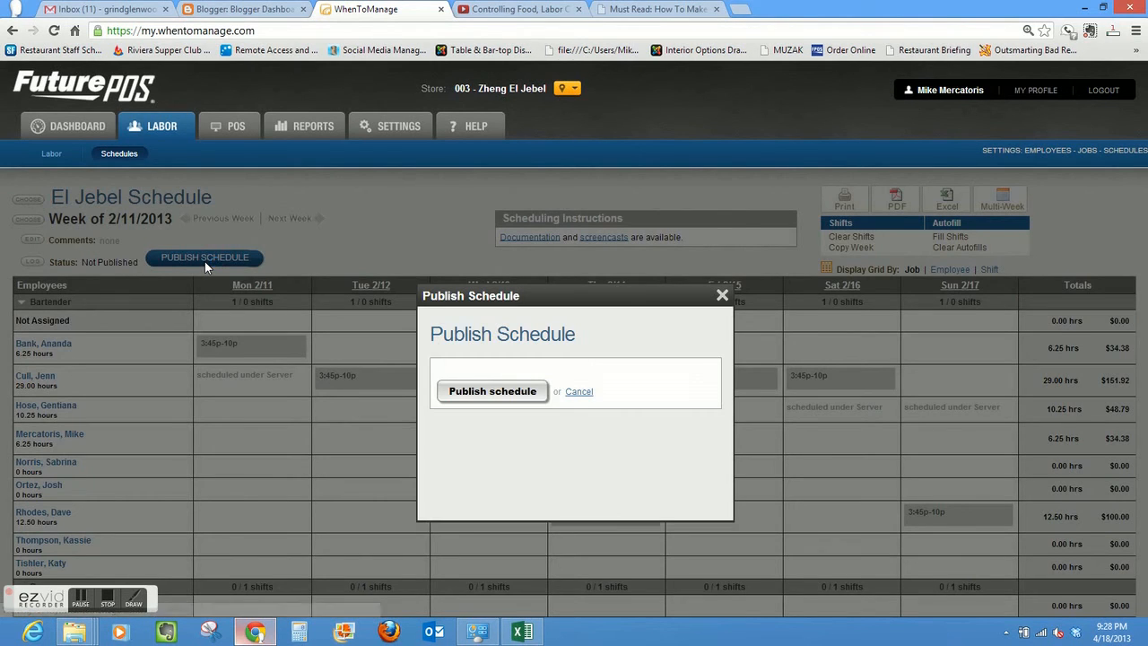
left_click(492, 392)
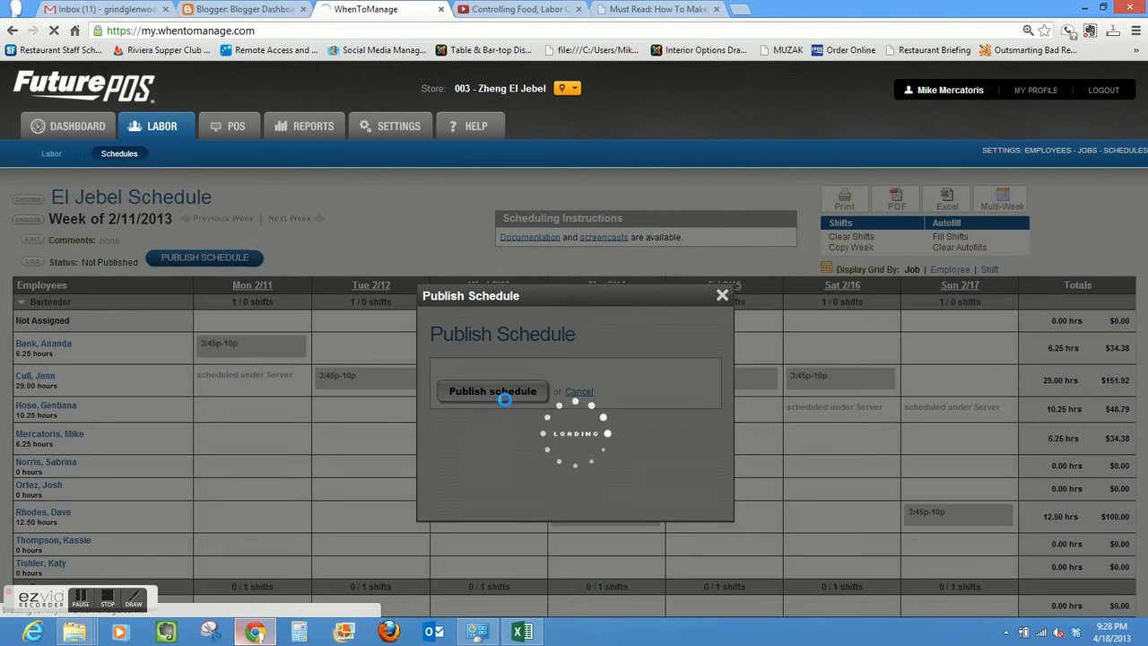
left_click(568, 377)
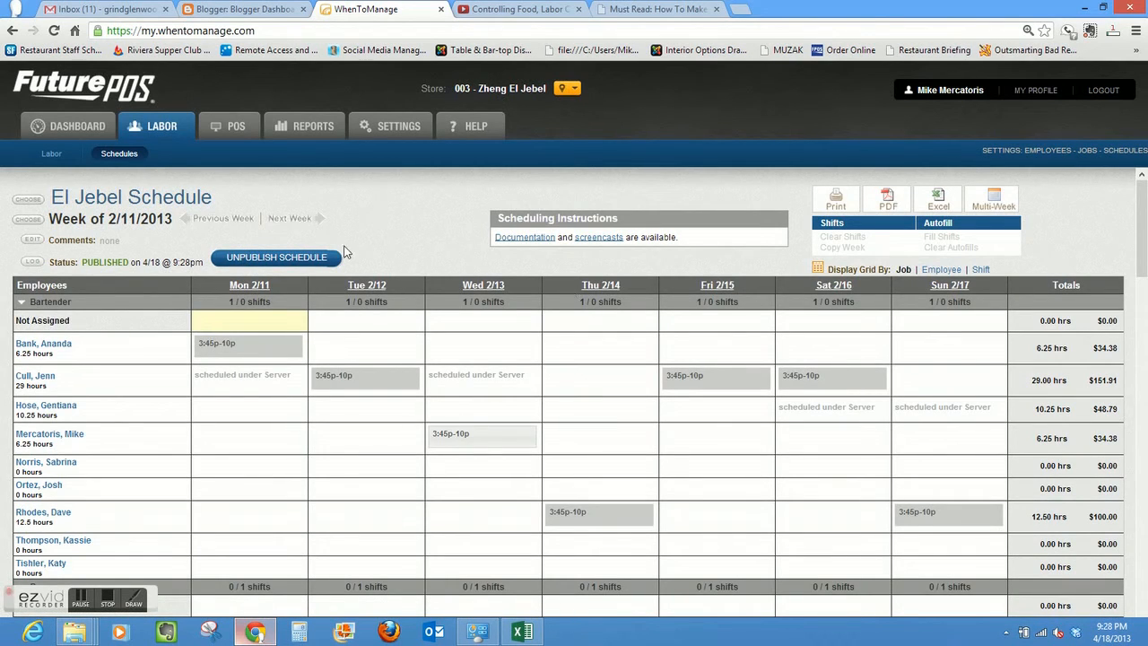
- Copy all seven days of shifts from the week of Mon, Feb 11, 2013 into the week of 2/18/2013
left_click(297, 221)
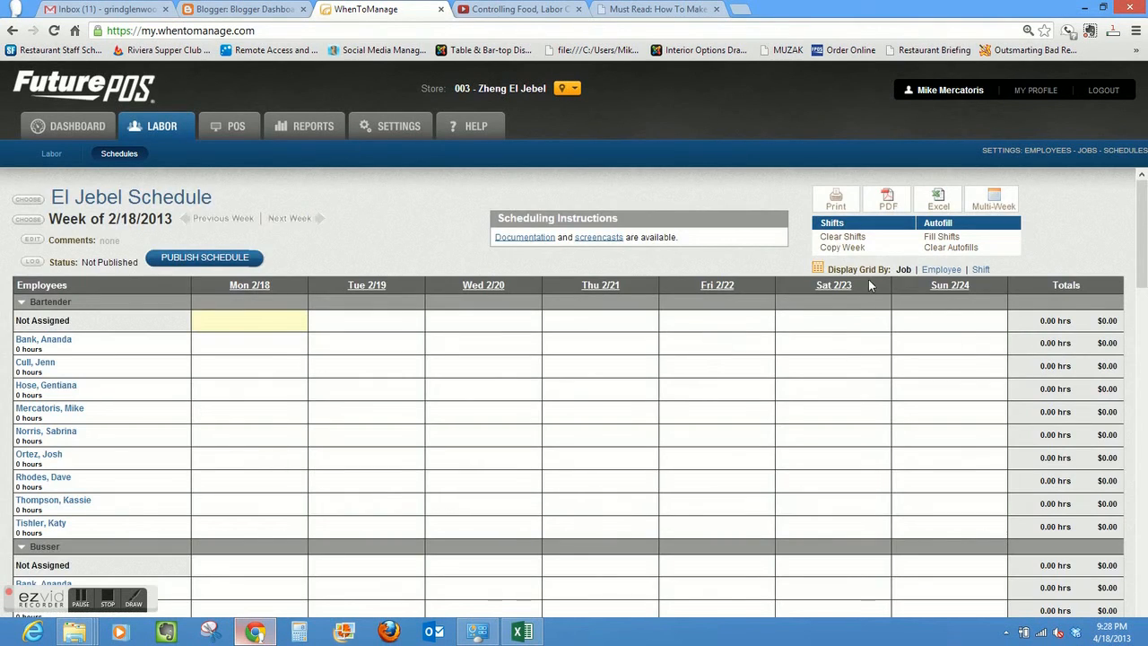
left_click(855, 251)
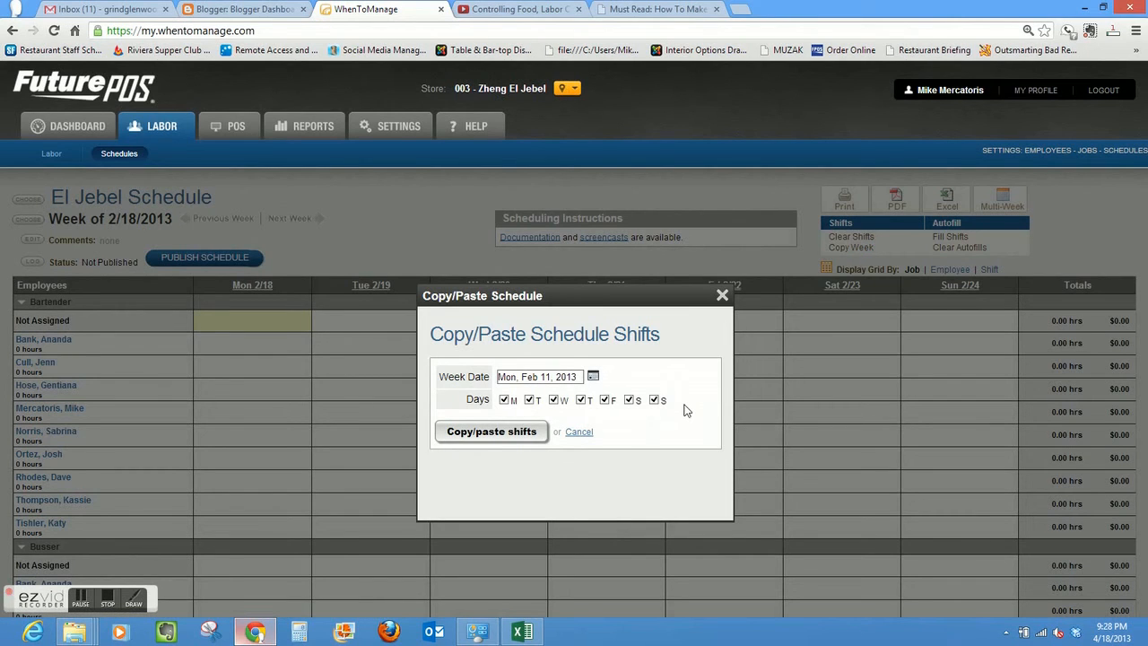
left_click(595, 378)
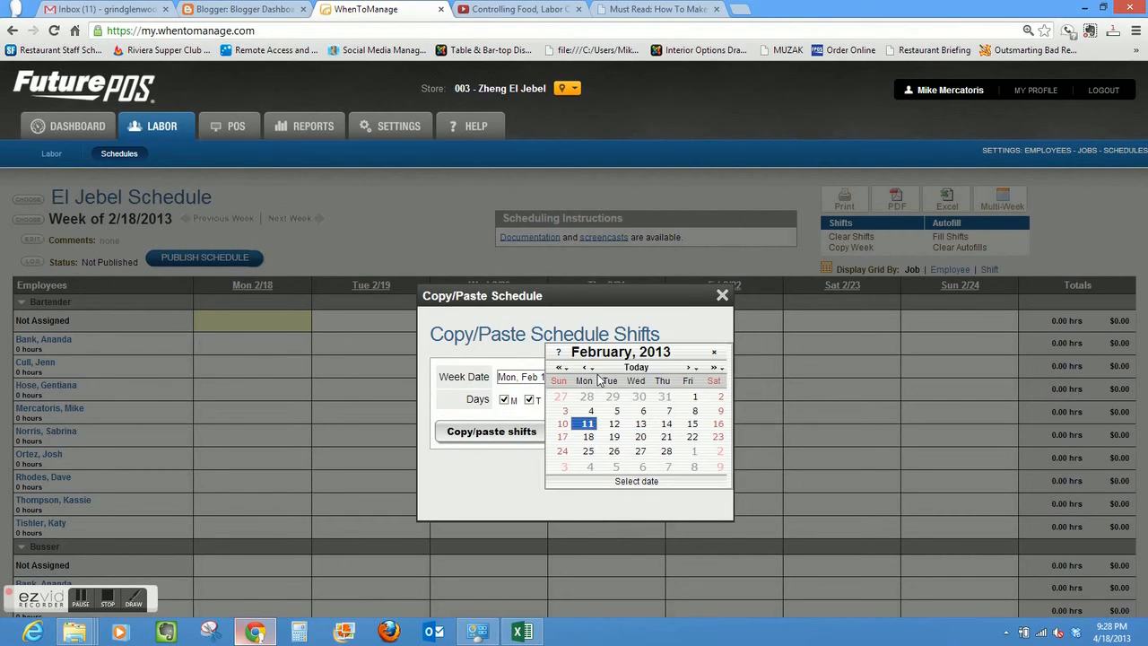
left_click(582, 412)
left_click(525, 432)
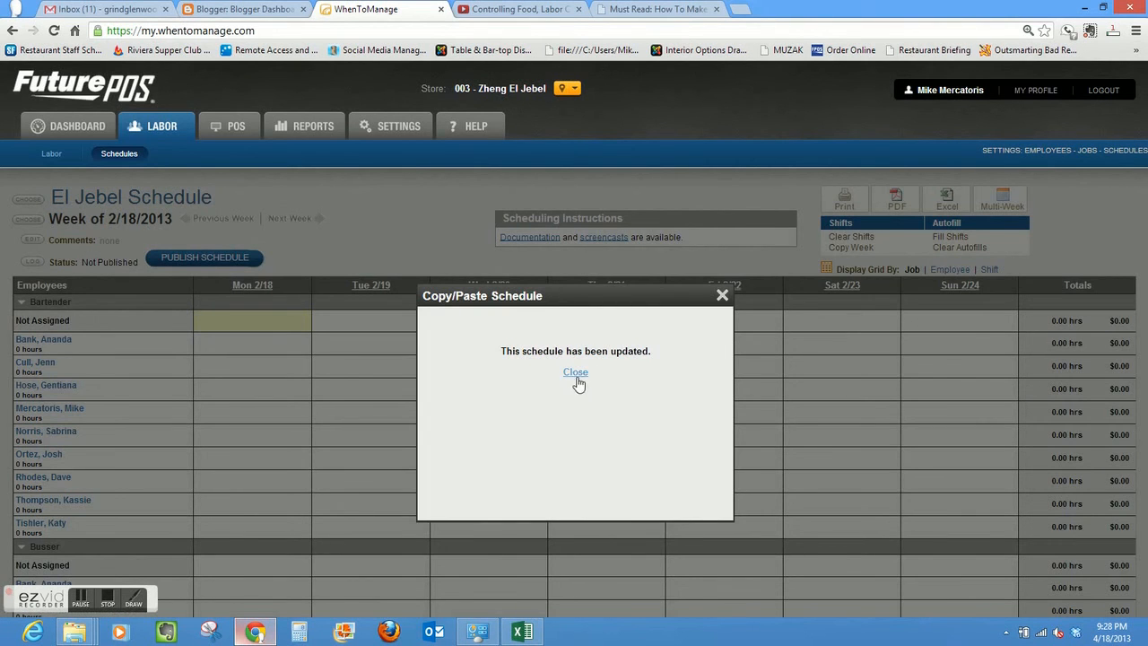
left_click(577, 377)
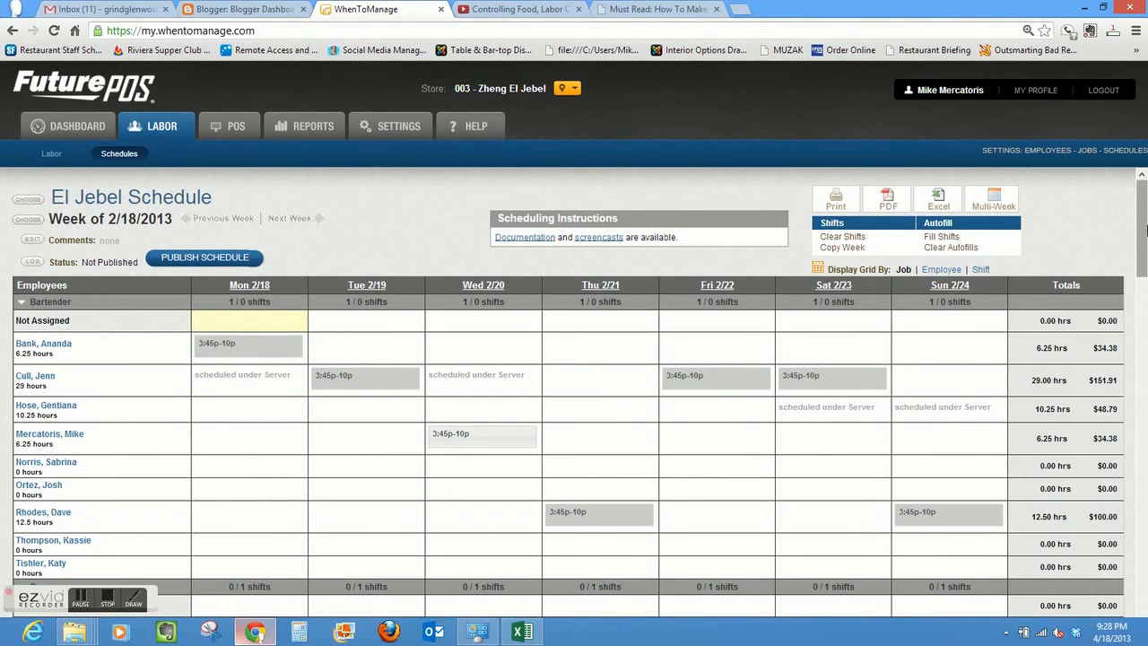
- Swap the Monday Server shifts, giving 3:45p-9p to the seventh listed employee and 5p-10p to the third
left_click_drag(1145, 231, 1145, 521)
mouse_move(273, 308)
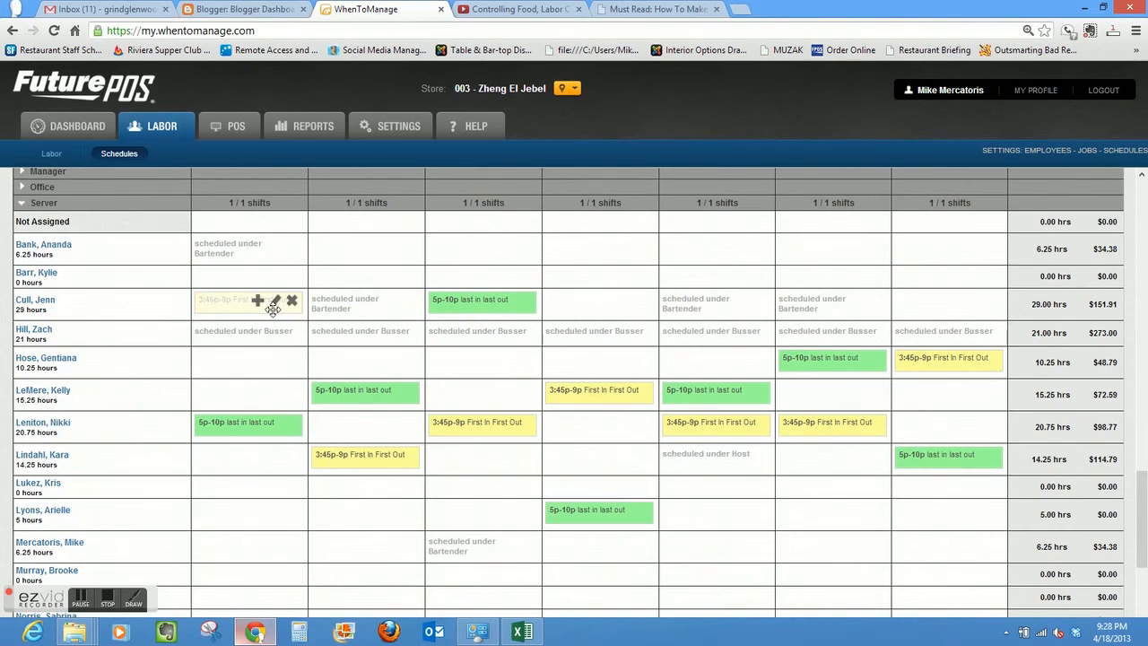
left_click_drag(273, 308, 239, 303)
mouse_move(239, 421)
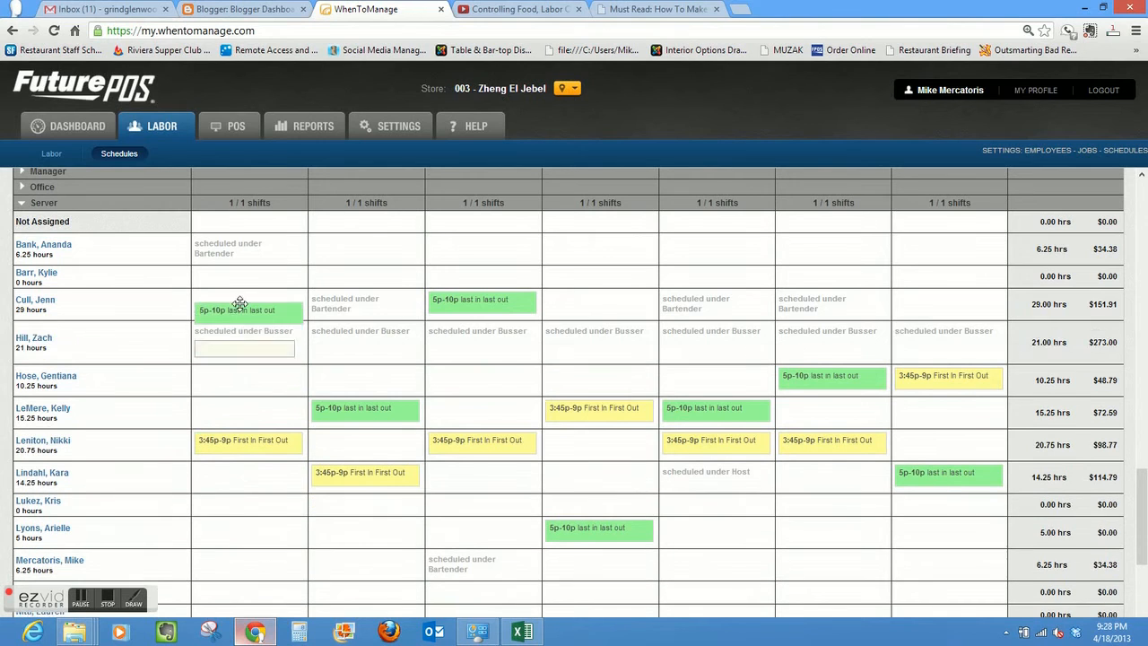
- Swap the Tuesday Server shifts between the sixth and eighth listed employees, and the Wednesday Server shifts between the third and seventh
mouse_move(359, 458)
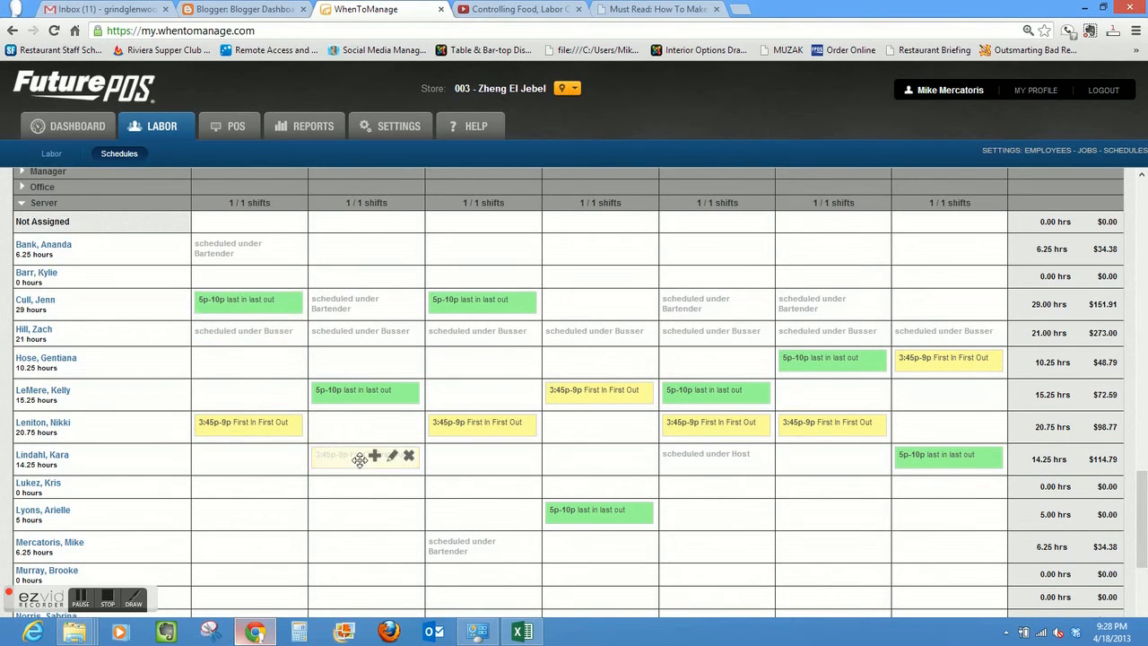
mouse_move(359, 457)
left_mouse_down()
mouse_move(357, 398)
mouse_move(349, 408)
mouse_move(363, 386)
mouse_move(360, 458)
left_mouse_up()
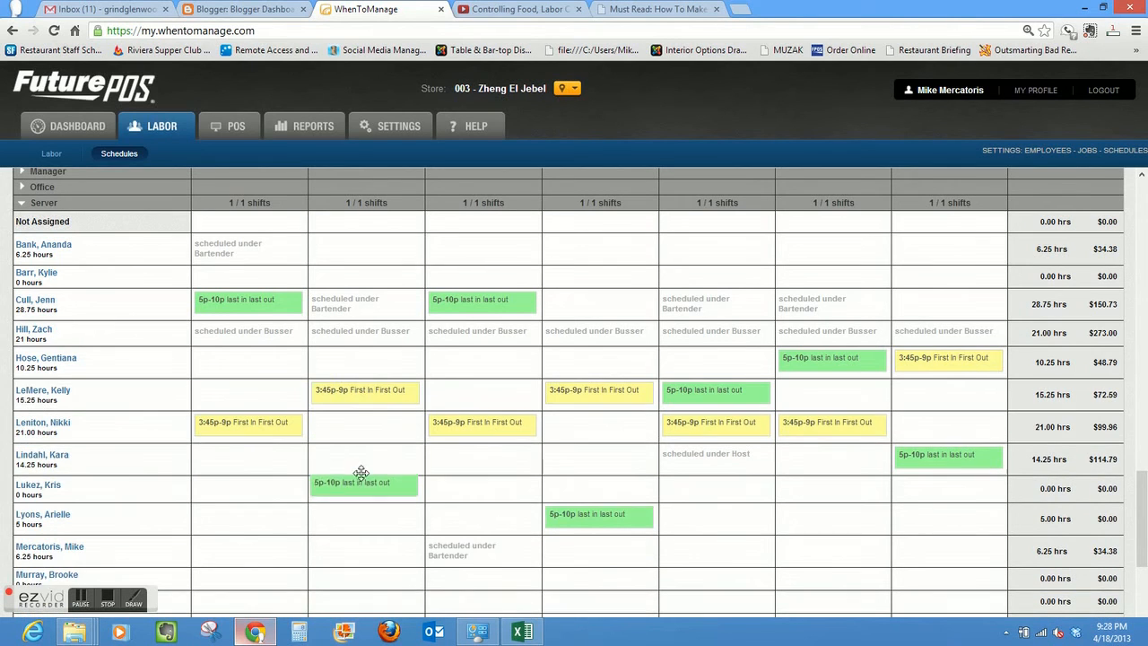
left_click_drag(482, 305, 482, 449)
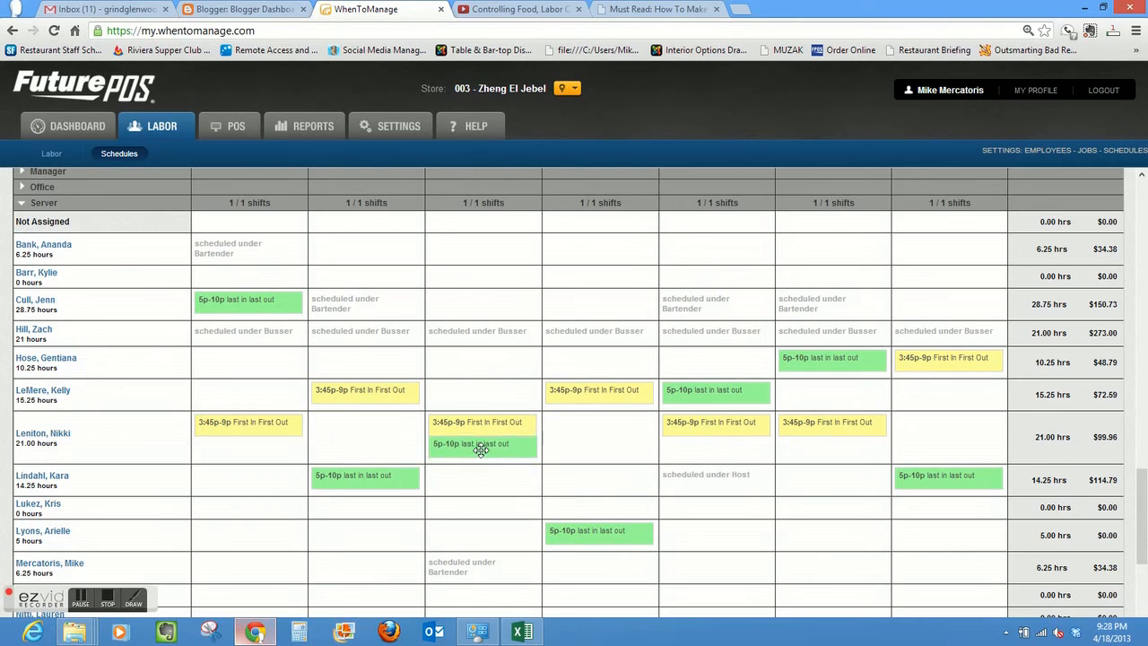
left_click_drag(475, 404, 470, 303)
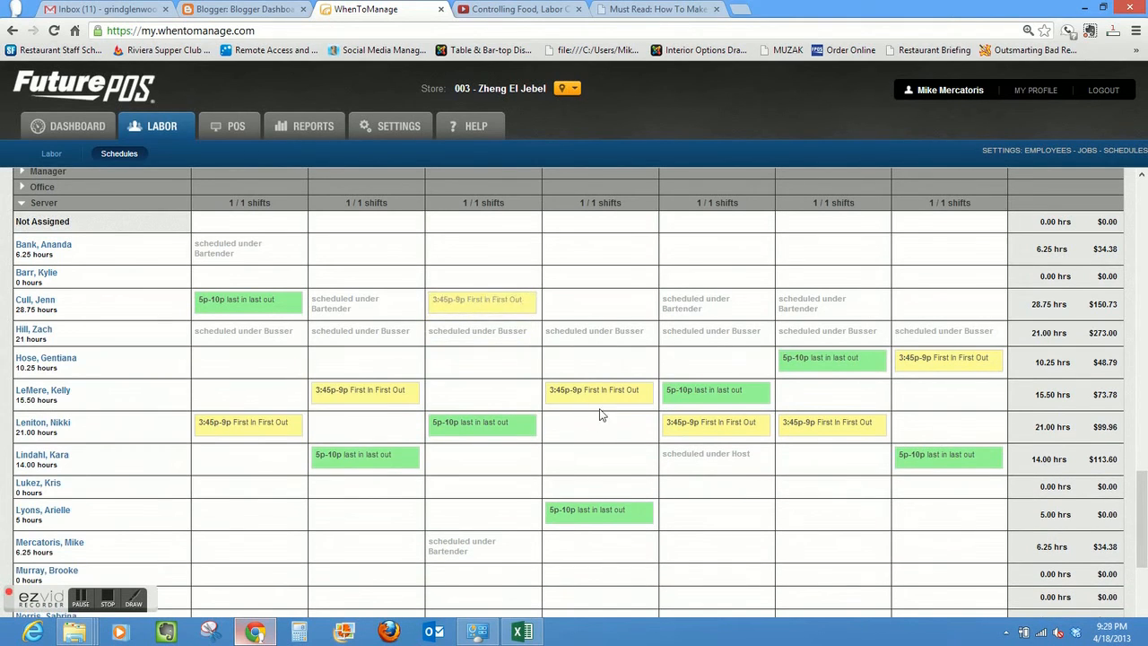
- Swap the Thursday Server shifts between the sixth and tenth listed employees, and the Friday Server shifts between the sixth and seventh
mouse_move(596, 394)
left_mouse_down()
mouse_move(594, 531)
mouse_move(595, 392)
left_mouse_up()
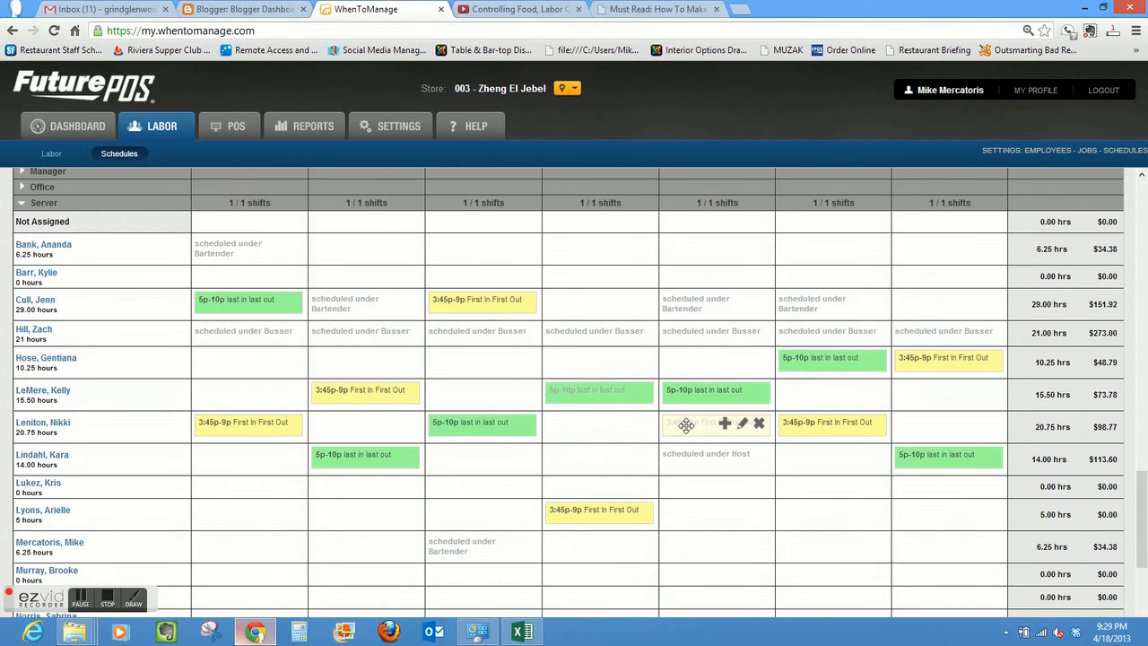
mouse_move(689, 424)
left_mouse_down()
mouse_move(689, 388)
mouse_move(687, 451)
mouse_move(687, 425)
left_mouse_up()
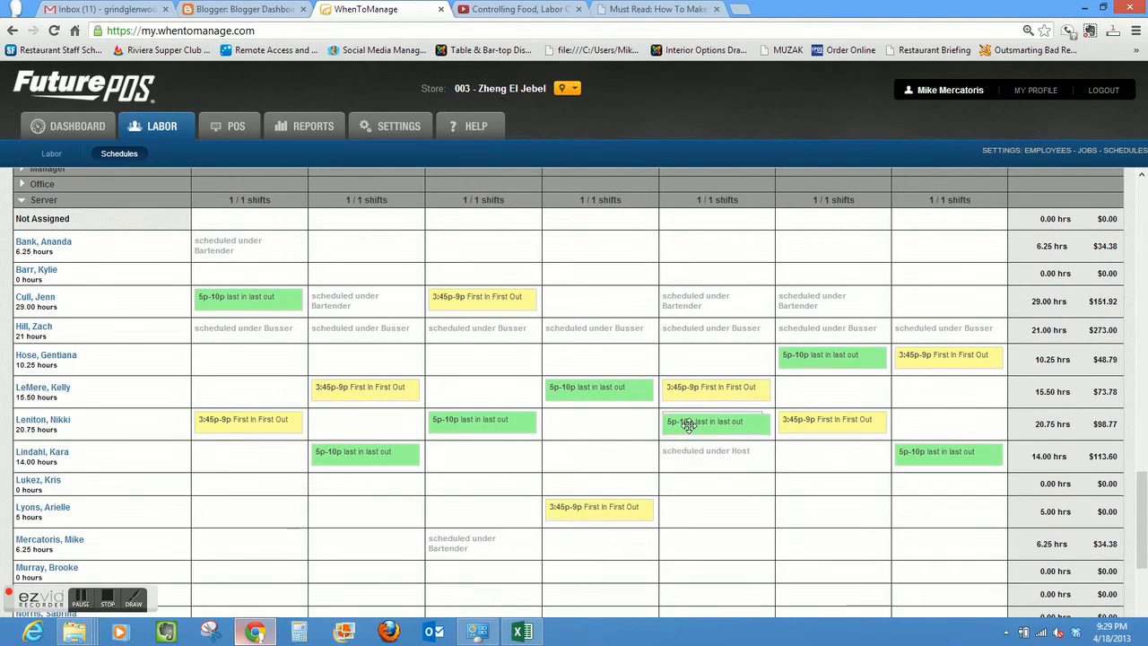
- Swap the Saturday Server shifts between the fifth and seventh listed employees, and assign Sunday's 5p-10p to the sixth and 3:45p-9p to the eighth
left_click_drag(825, 366, 838, 388)
left_click_drag(839, 368, 838, 353)
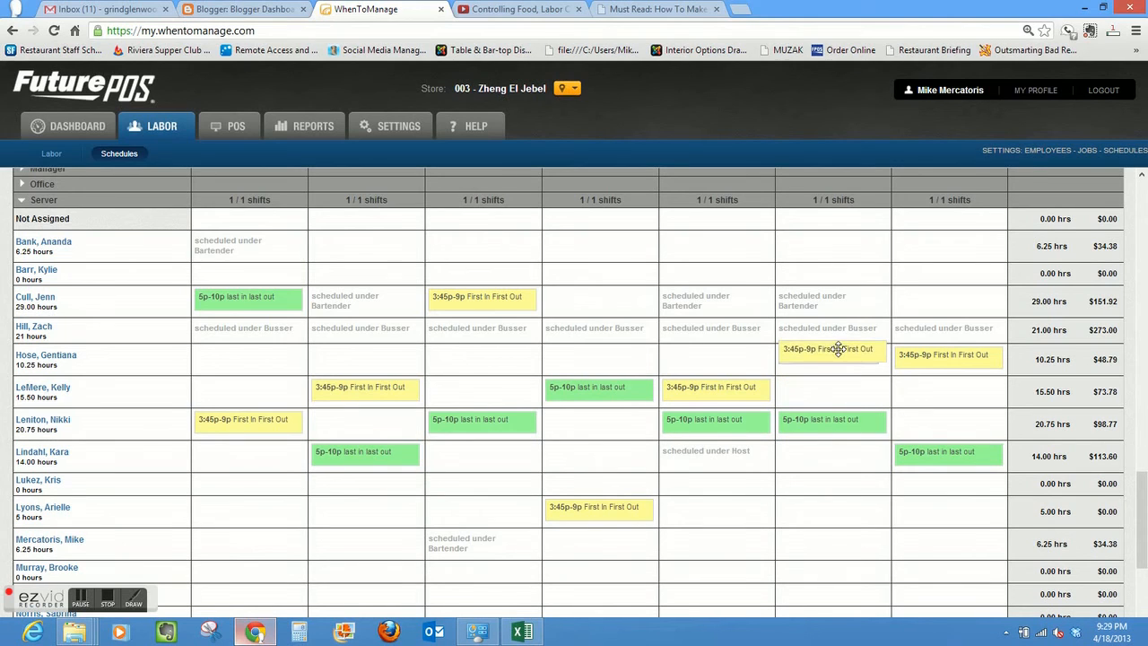
mouse_move(933, 366)
left_mouse_down()
mouse_move(934, 480)
mouse_move(938, 386)
left_mouse_up()
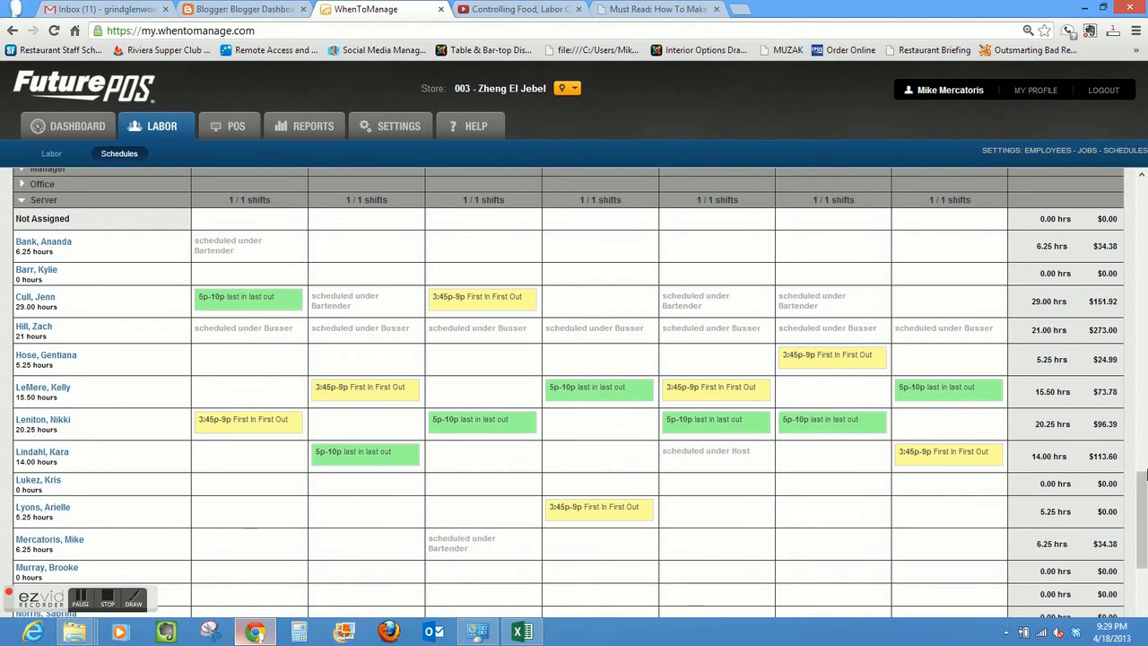
- Publish the El Jebel schedule for the week of 2/18/2013 and dismiss the publishing dialog
left_click_drag(1142, 517, 1143, 168)
left_click(205, 257)
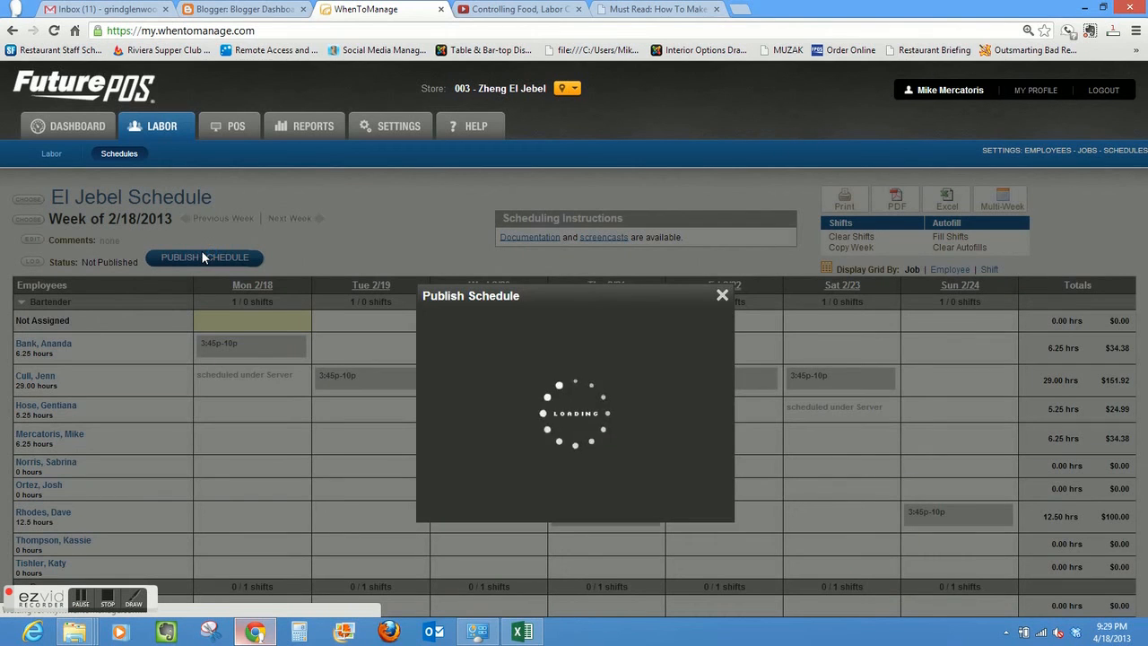
left_click(487, 387)
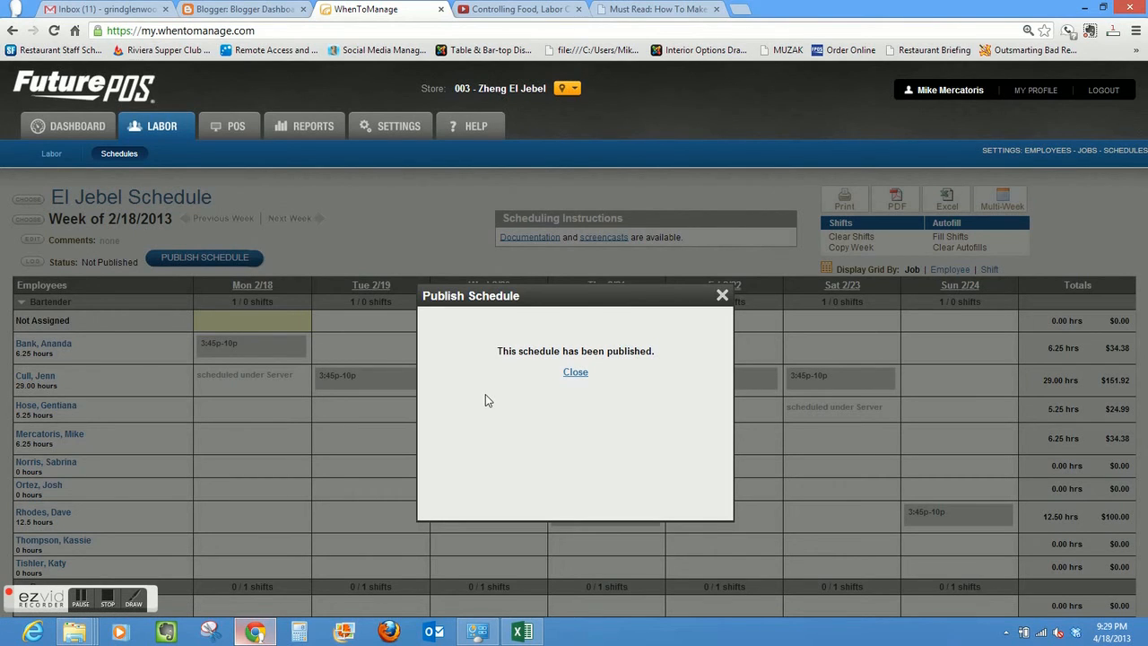
left_click(576, 372)
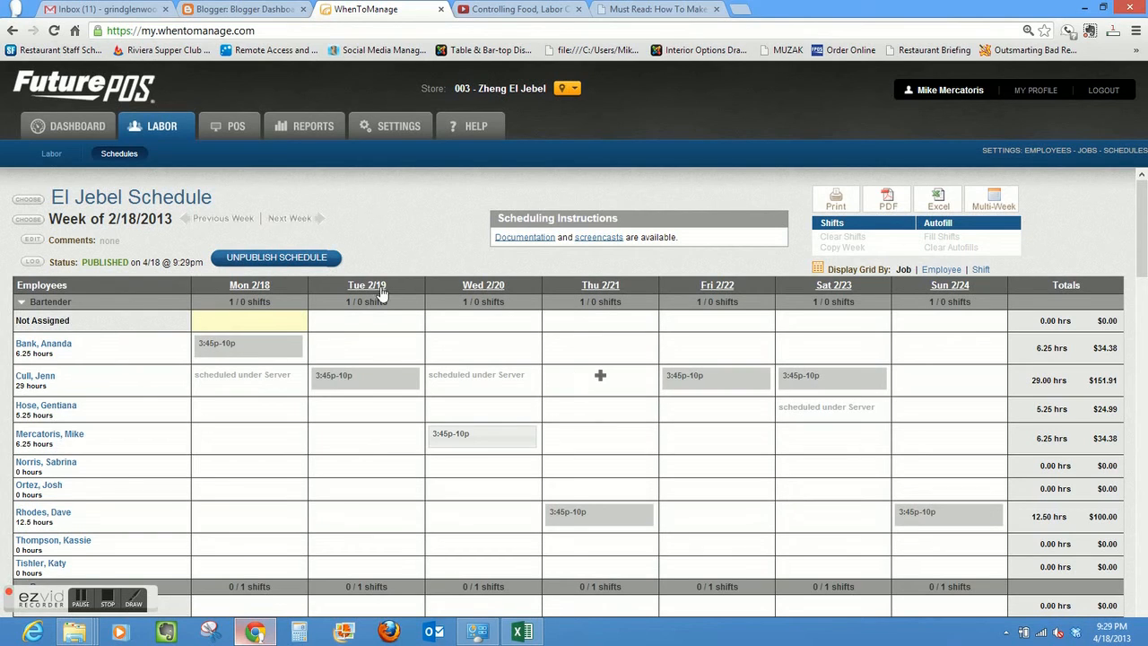
- Look back at the schedules for the weeks of 2/11/2013 and 2/4/2013, and return to the week of 2/11/2013
left_click(228, 221)
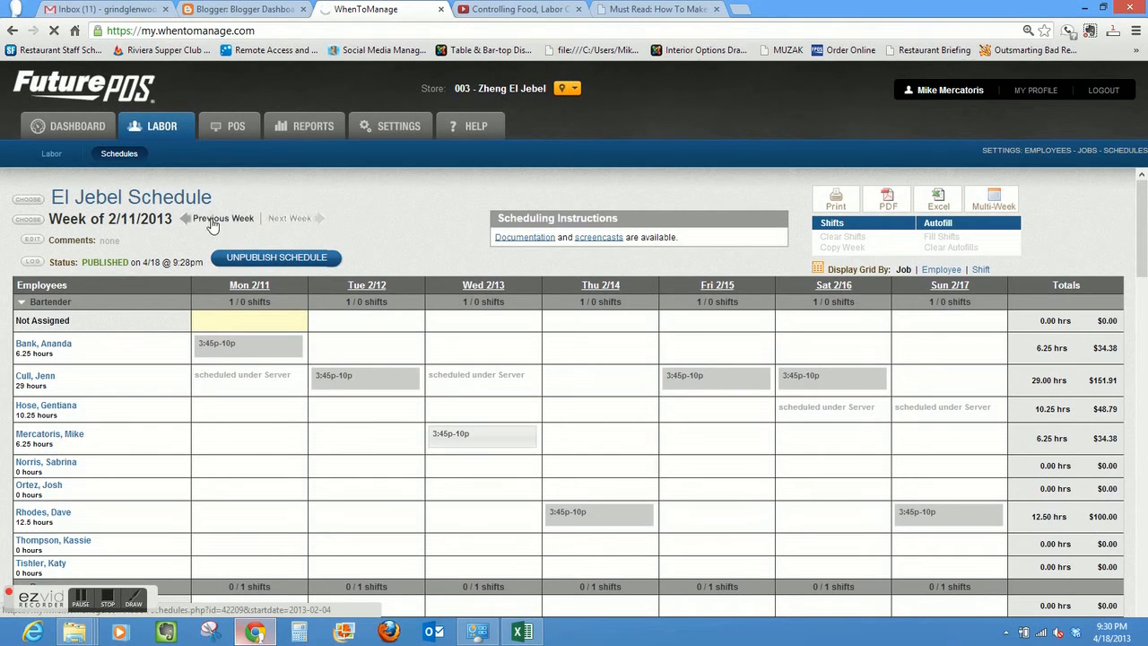
left_click(212, 224)
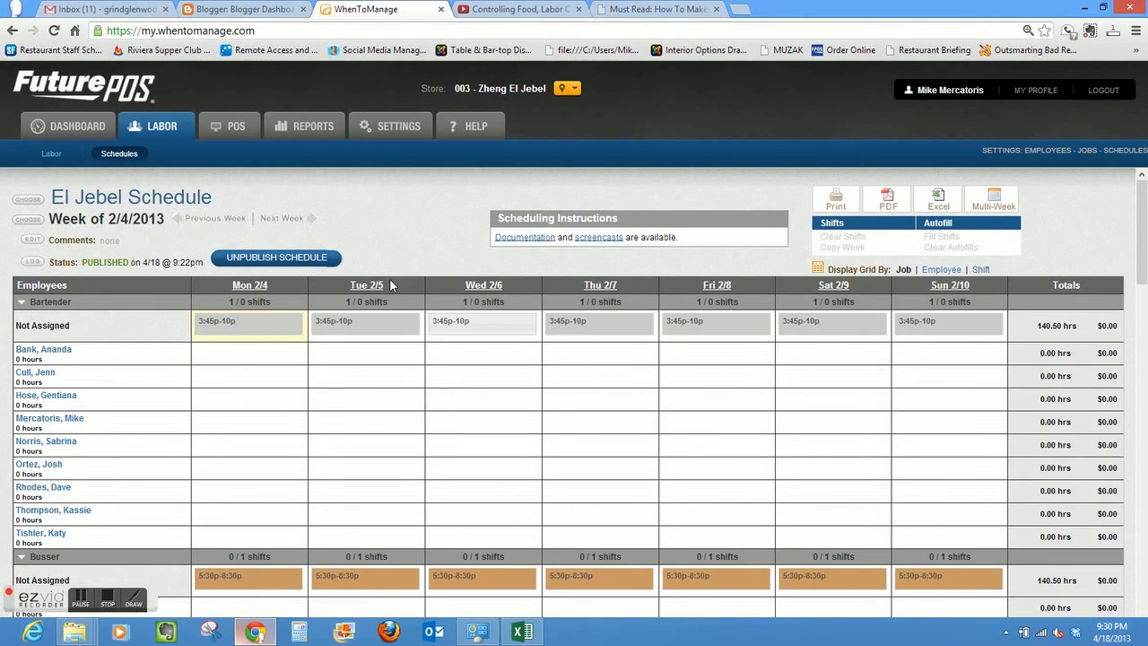
left_click(281, 221)
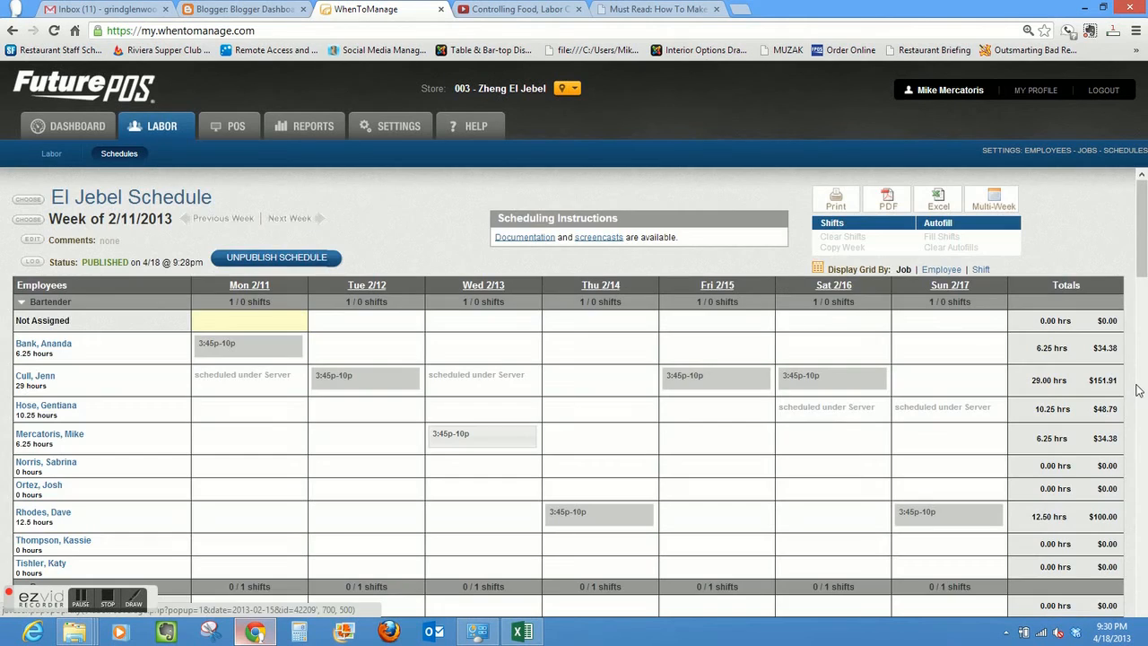
left_click_drag(1146, 280, 1142, 202)
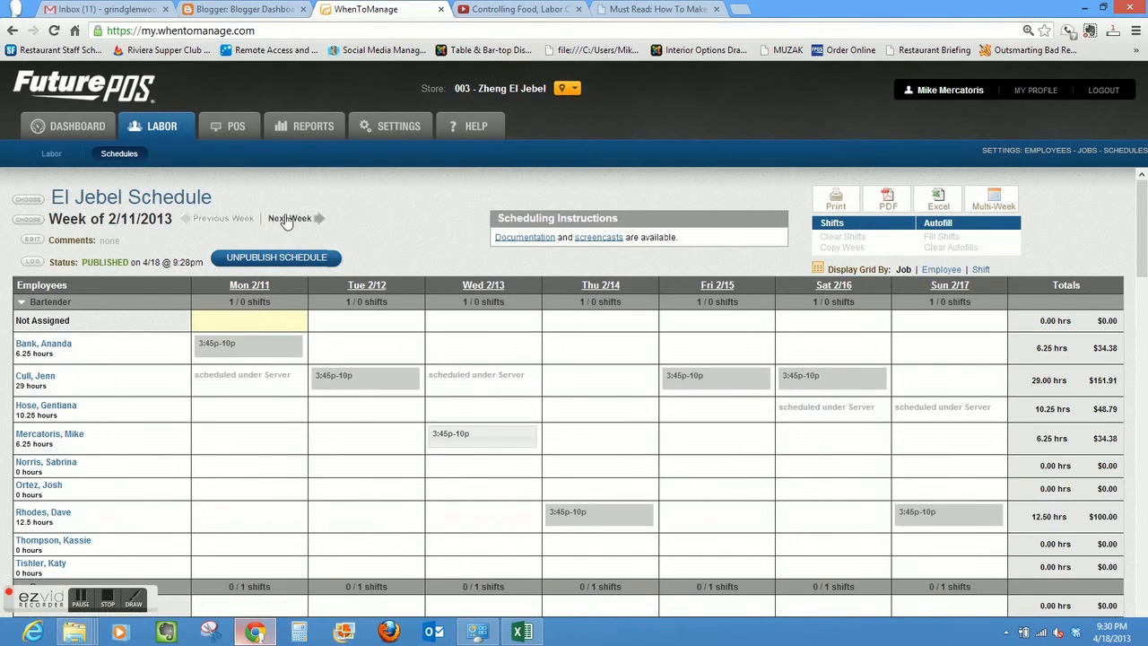
- Open the El Jebel schedule for the week of Mon, Apr 22, 2013
left_click(28, 219)
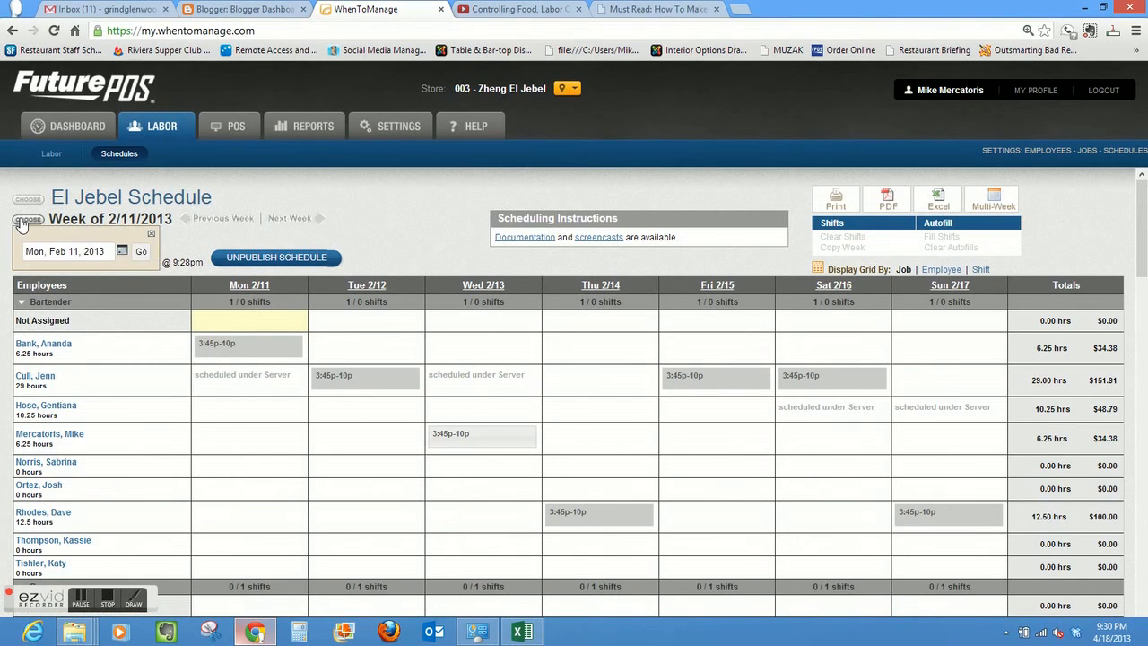
left_click(122, 252)
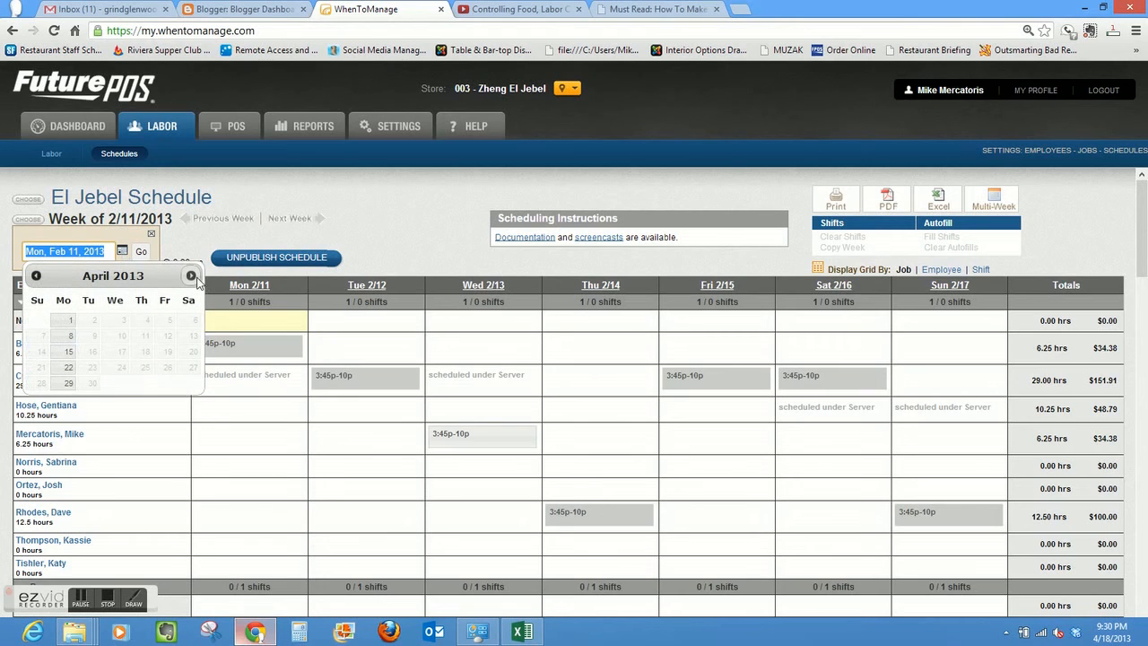
left_click(68, 368)
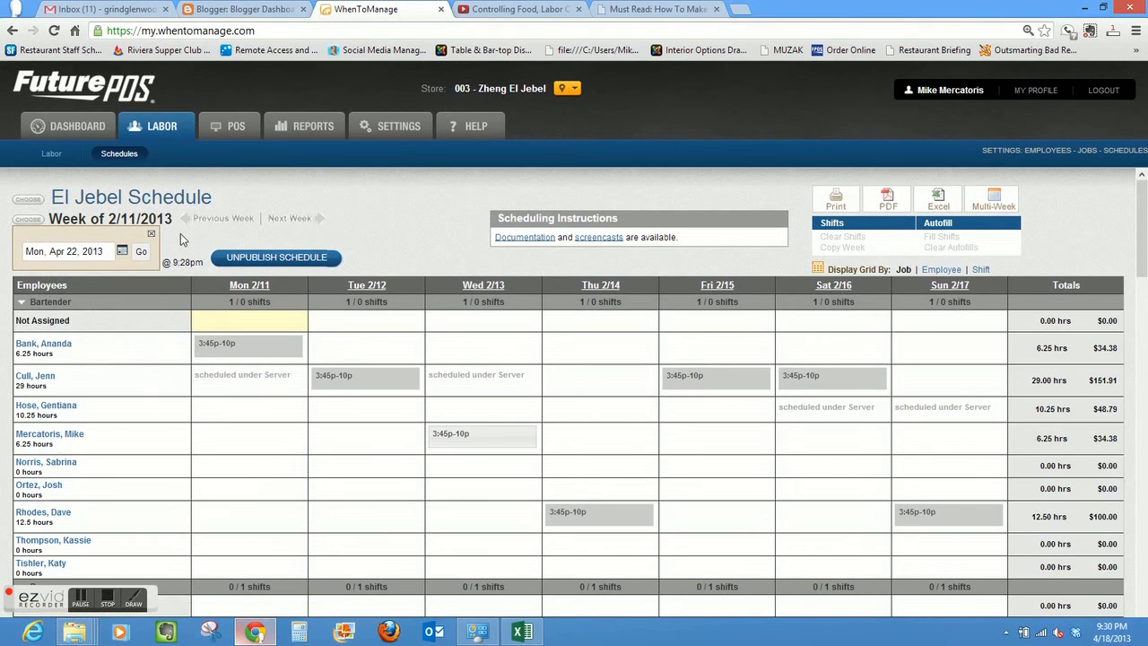
left_click(145, 255)
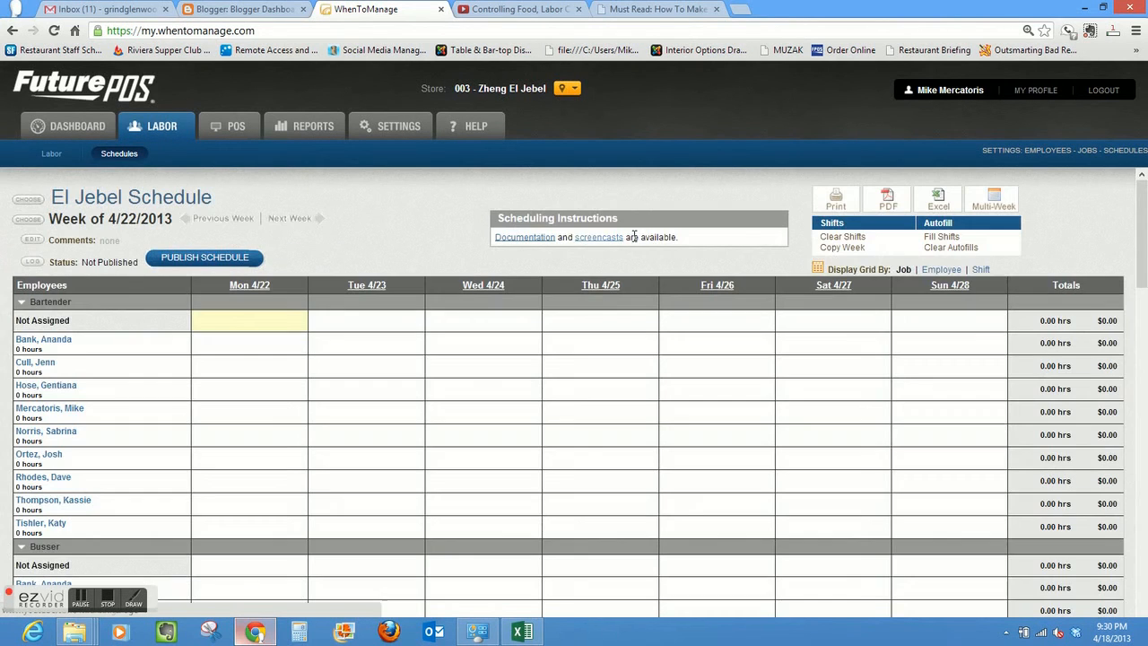
- Copy all seven days of shifts from the week of Mon, Feb 11, 2013 into the week of 4/22/2013
left_click(845, 249)
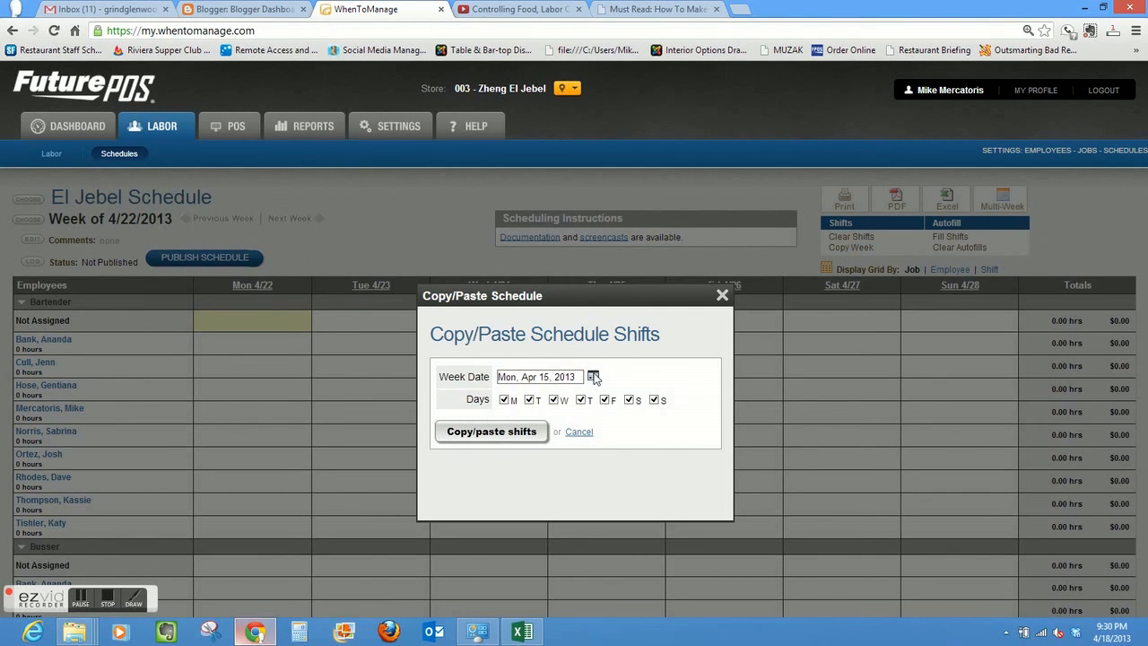
left_click(594, 377)
left_click(584, 369)
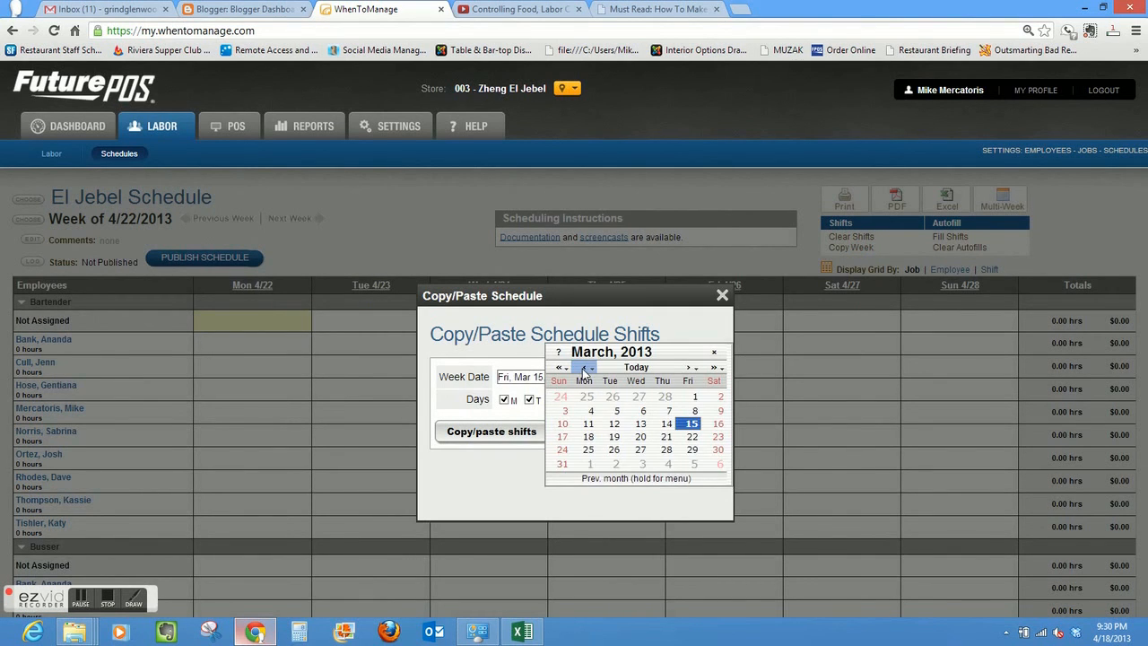
left_click(584, 368)
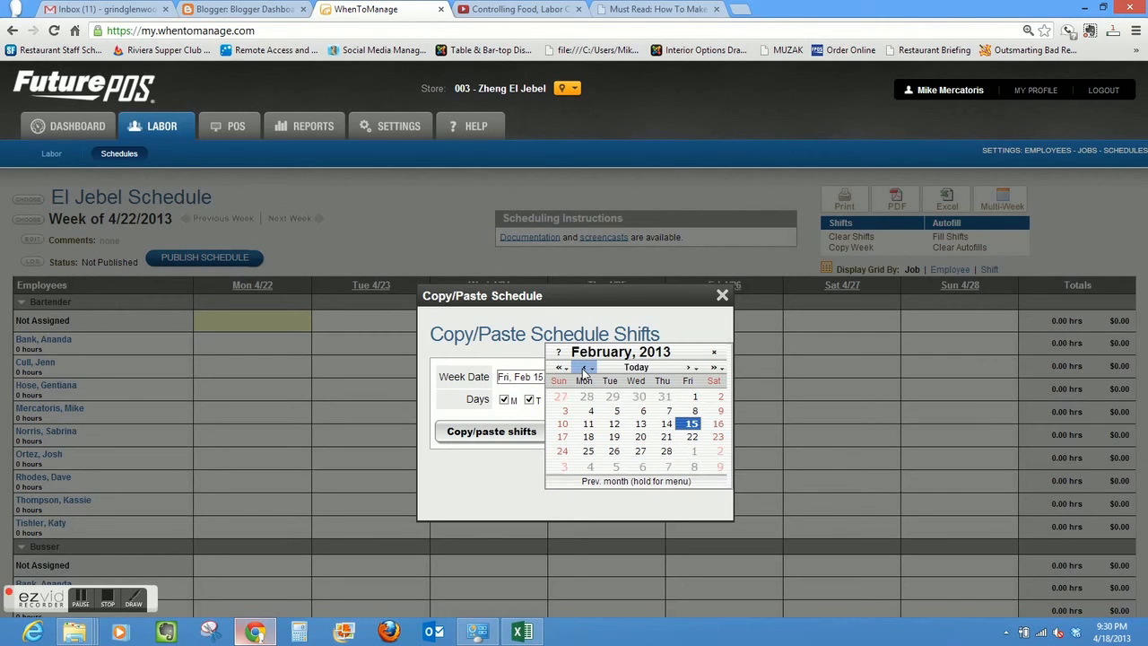
left_click(588, 423)
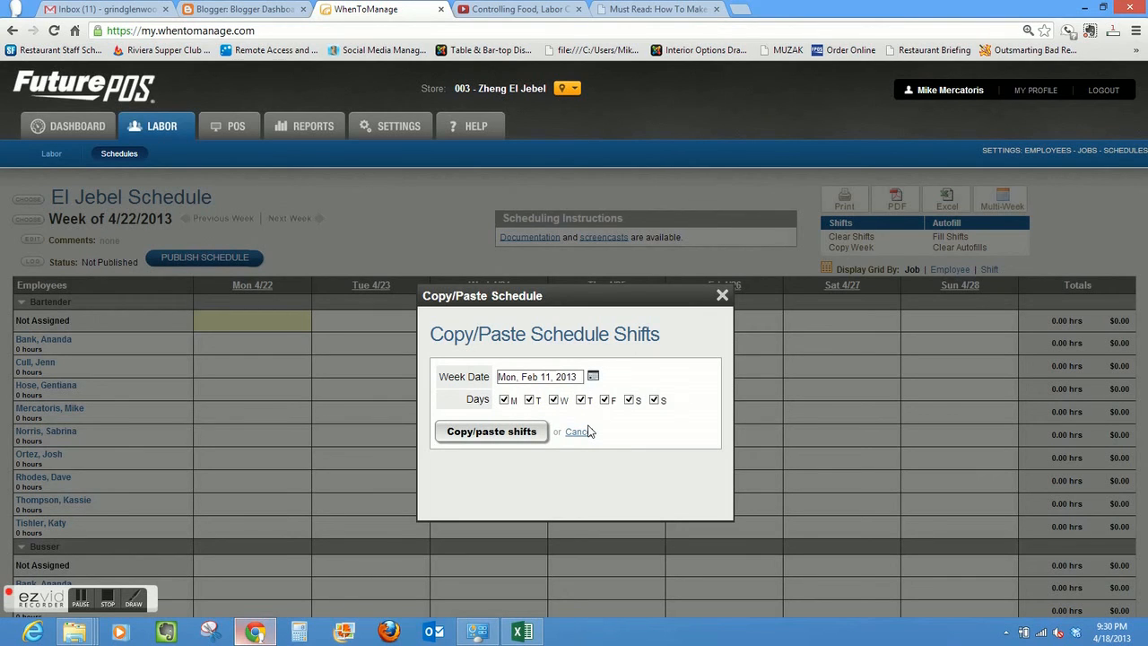
left_click(505, 431)
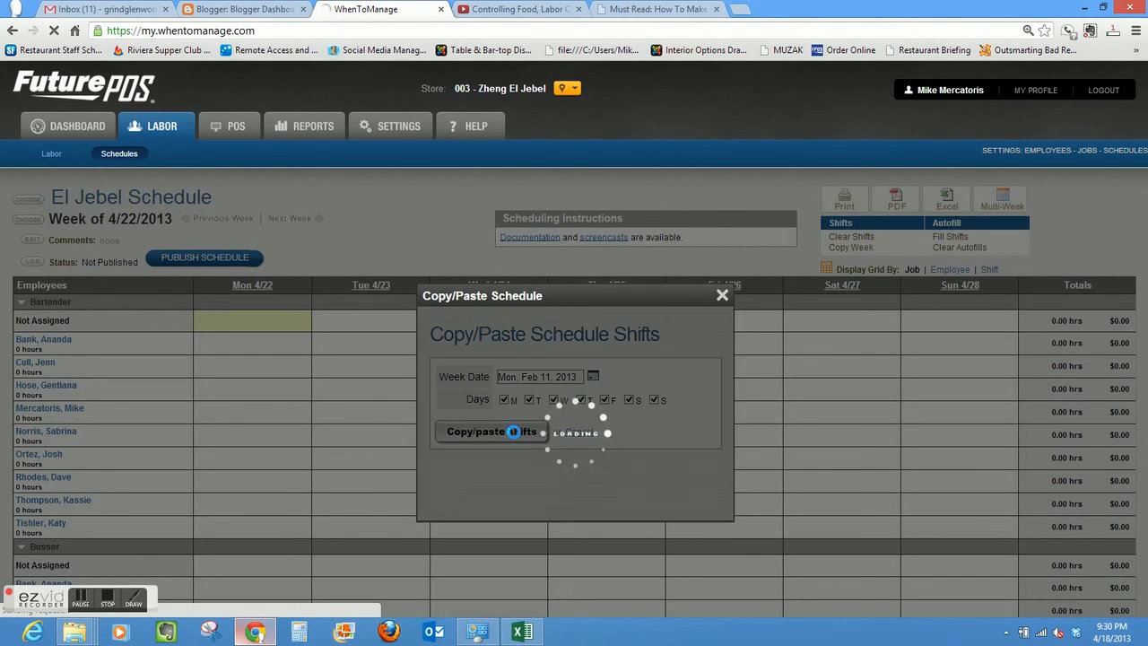
left_click(575, 372)
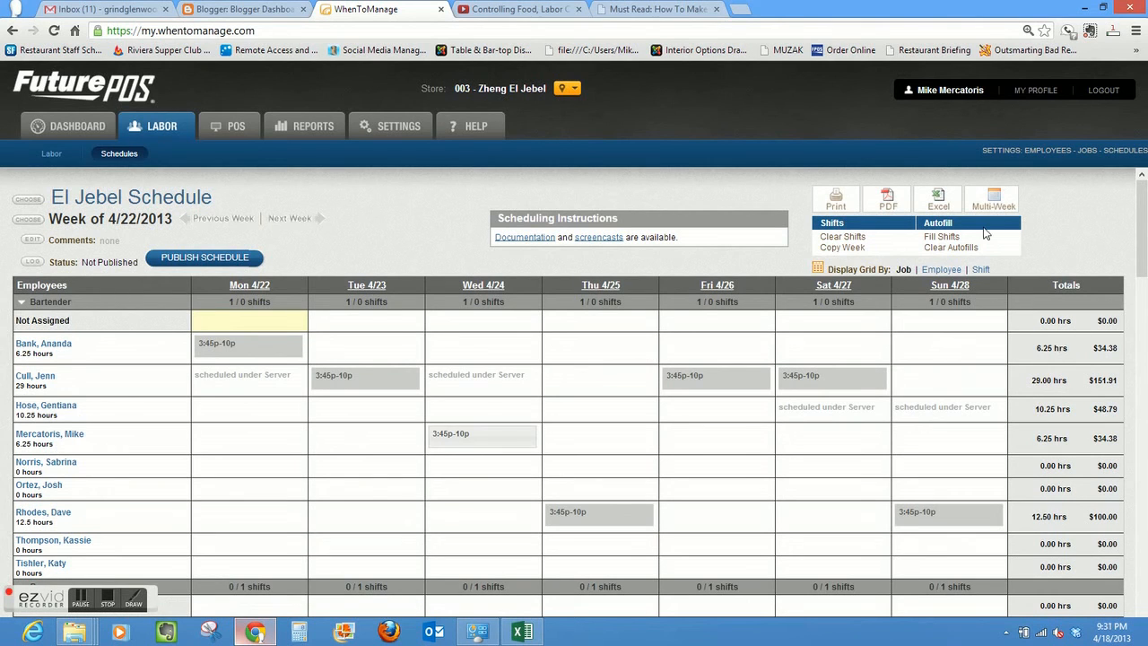
- Clear all shifts on all seven days of the week of 4/22/2013
left_click(855, 238)
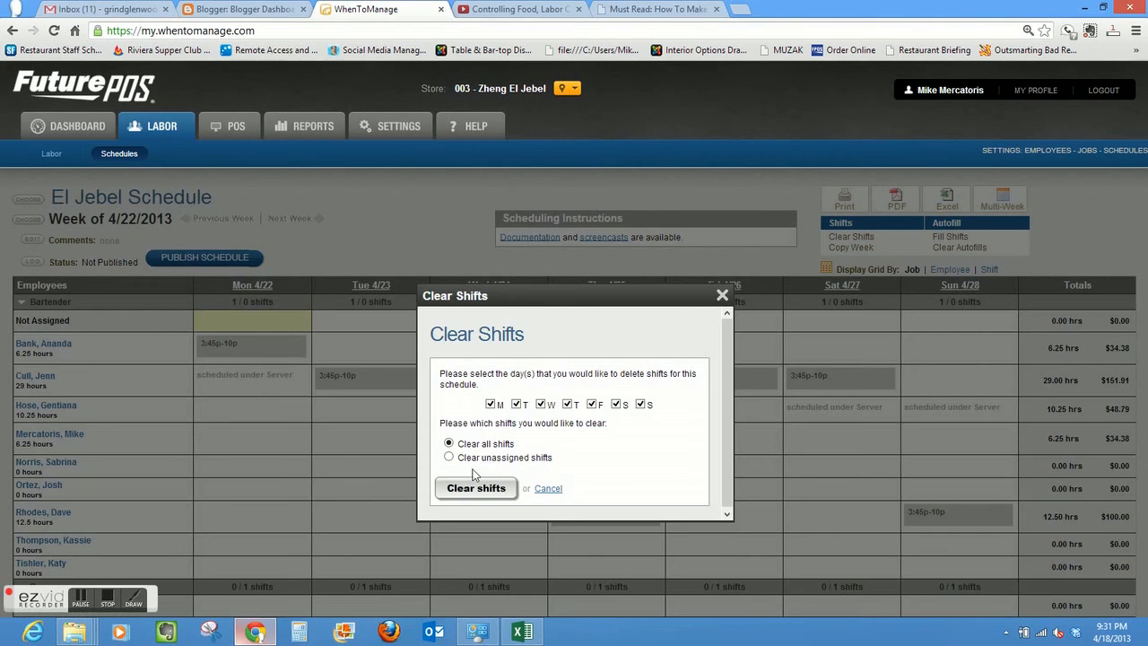
left_click(465, 494)
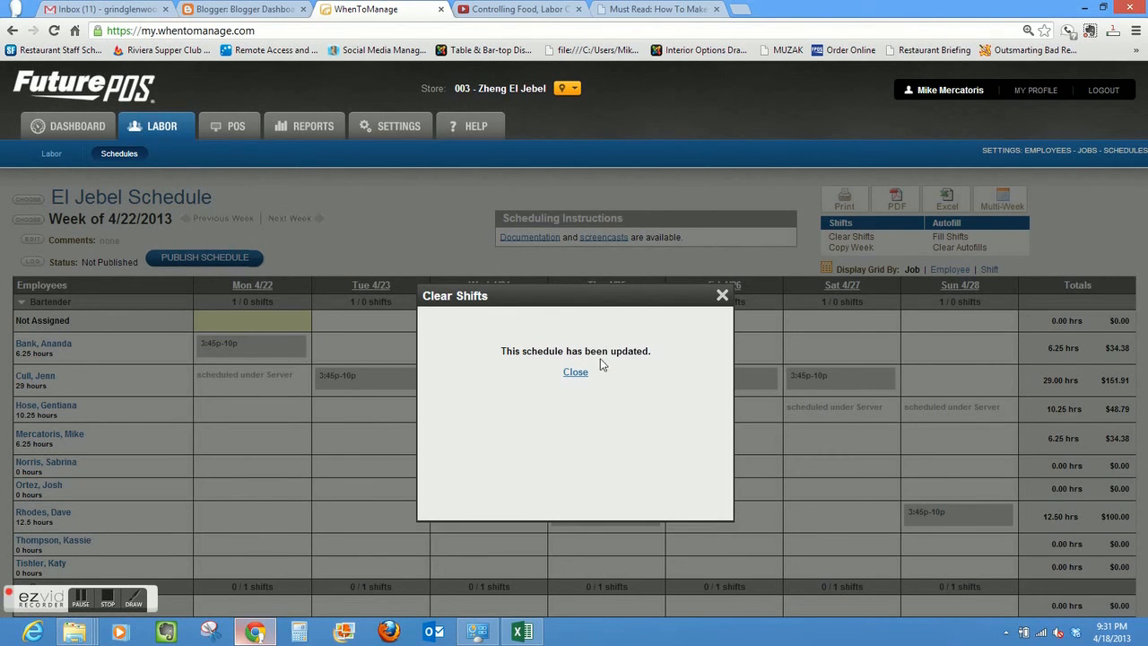
left_click(575, 375)
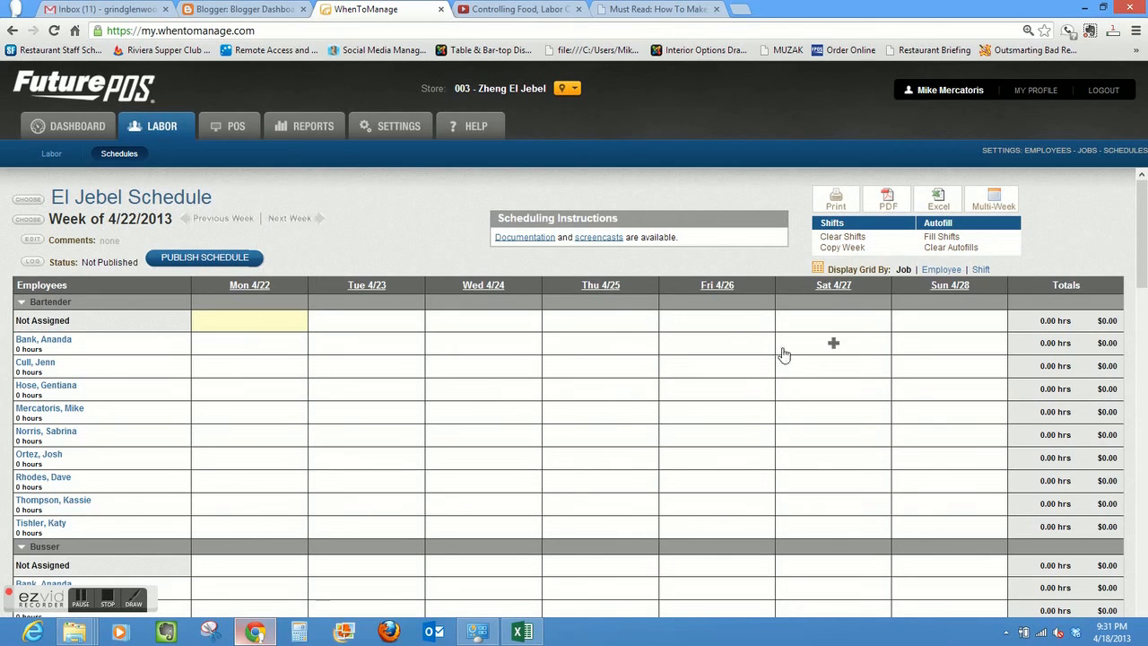
- Open the El Jebel schedule for the week of Mon, Feb 11, 2013
left_click(28, 219)
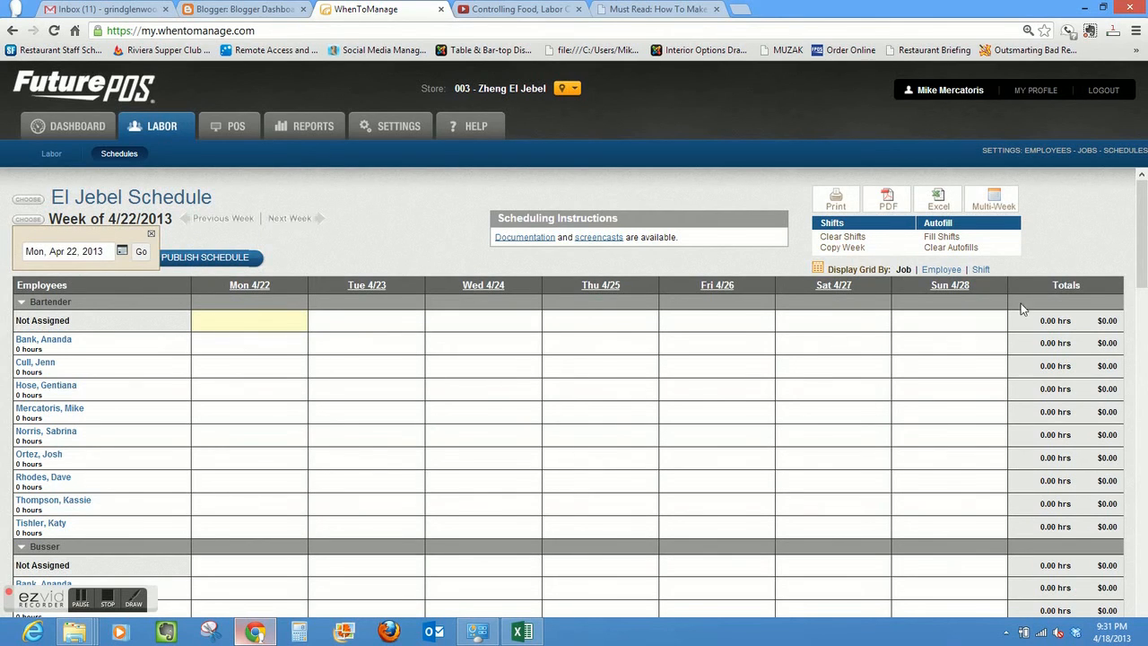
left_click_drag(1143, 247, 1137, 188)
left_click(123, 254)
left_click(37, 276)
left_click(37, 276)
left_click(68, 352)
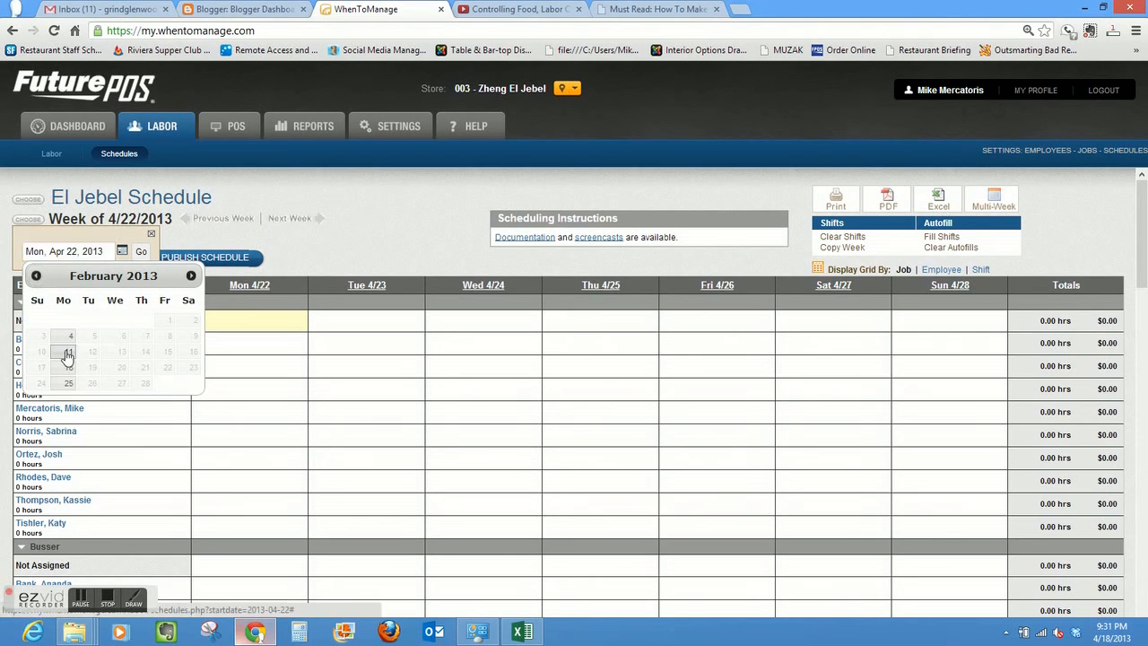
left_click(144, 253)
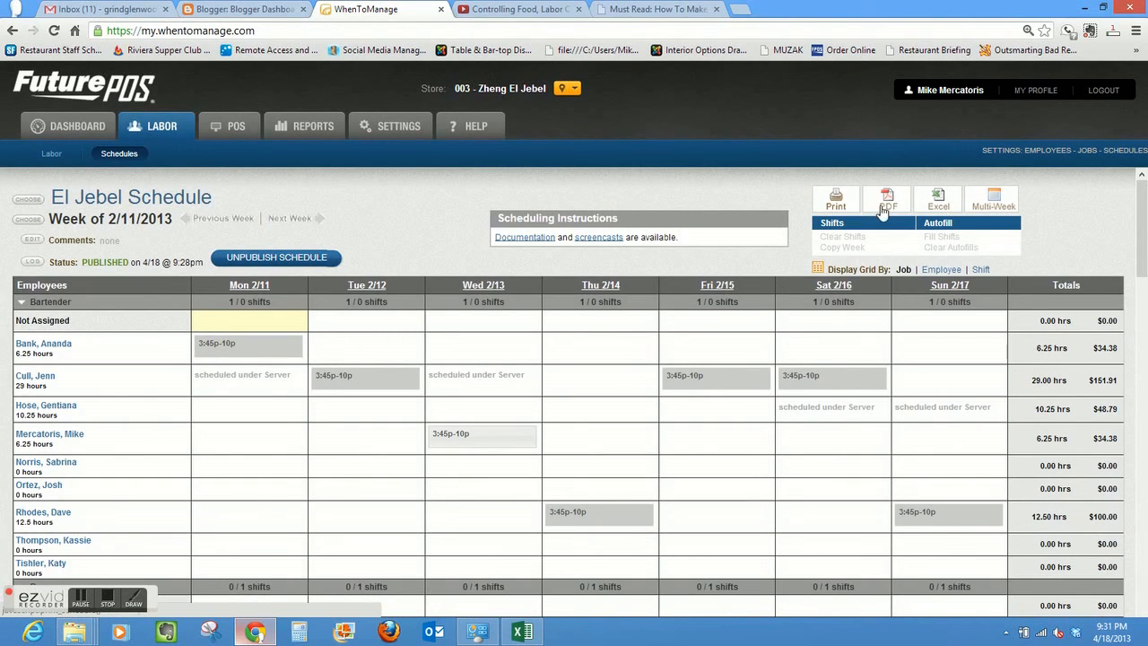
- Download the schedule as a PDF in Grid by Job format with normal text, end times and comments, and keep the downloaded file
left_click(894, 205)
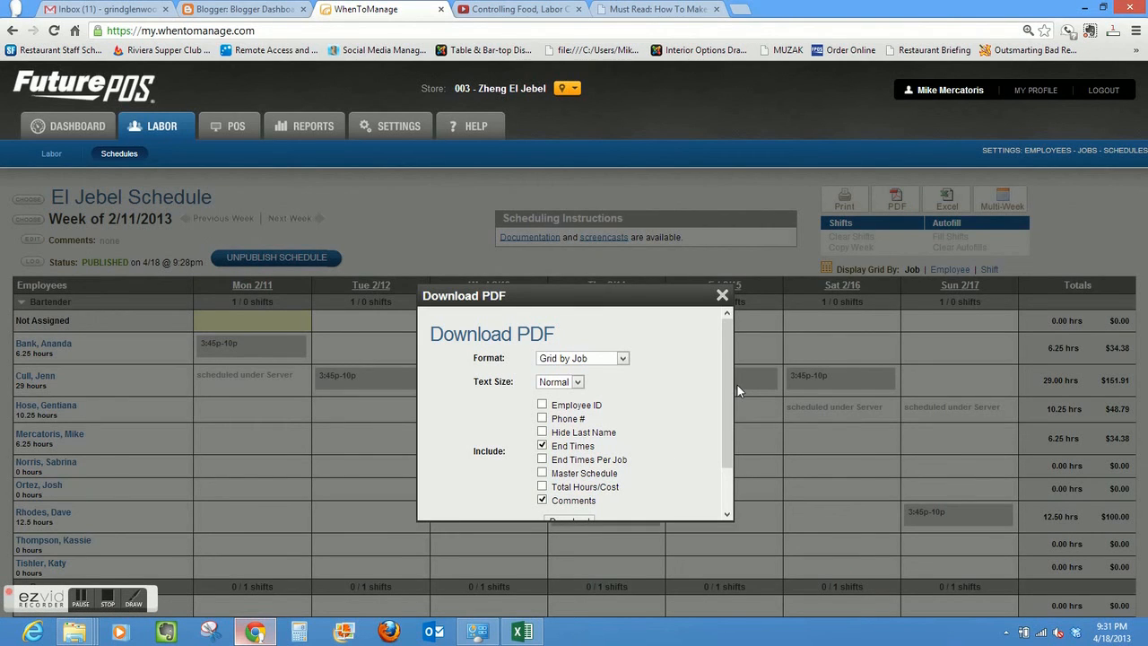
left_click_drag(730, 386, 722, 457)
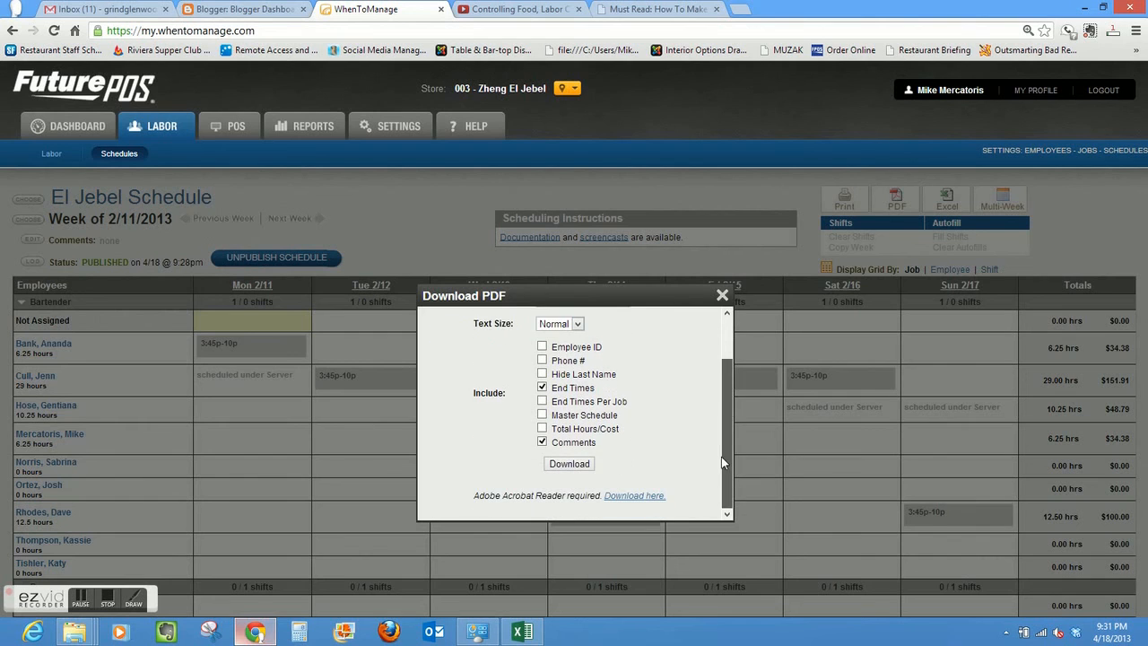
left_click(565, 465)
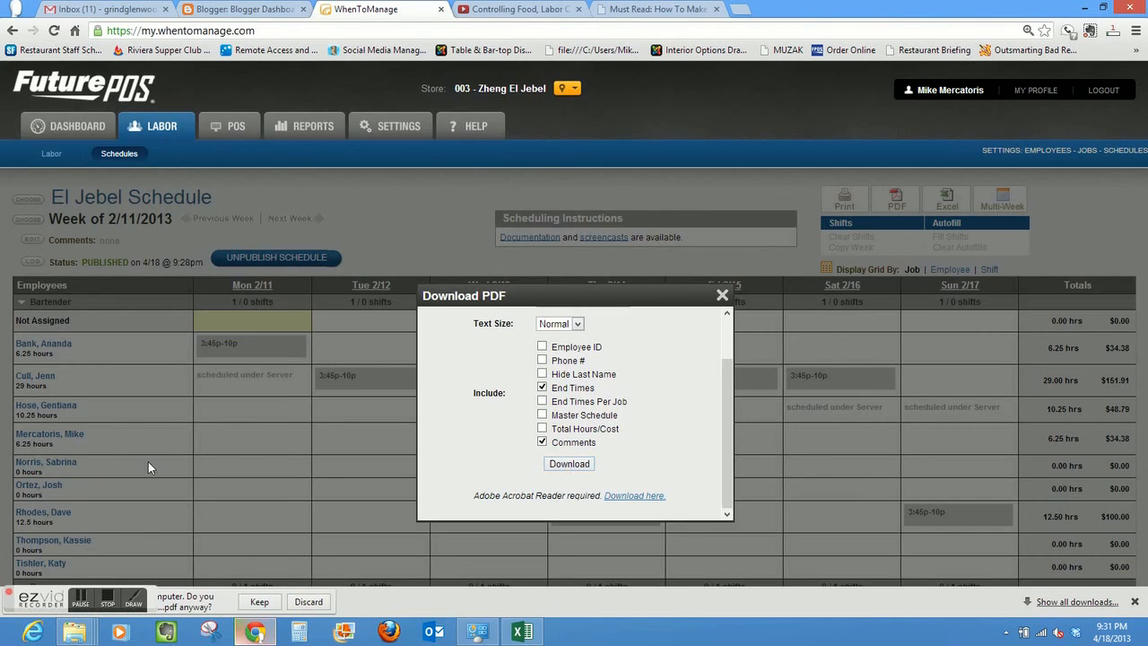
left_click(261, 602)
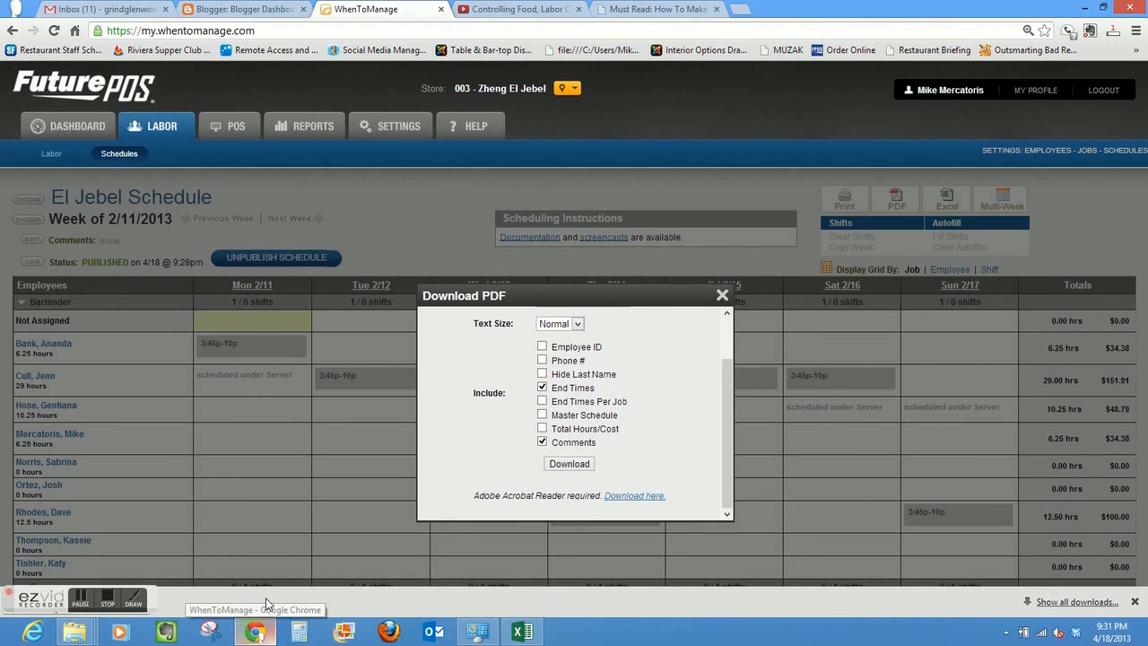
- Open the downloaded 2013-02-11 El Jebel Schedule PDF in Adobe Reader and review its pages through to the Server shifts on page 4
left_click_drag(45, 599, 295, 598)
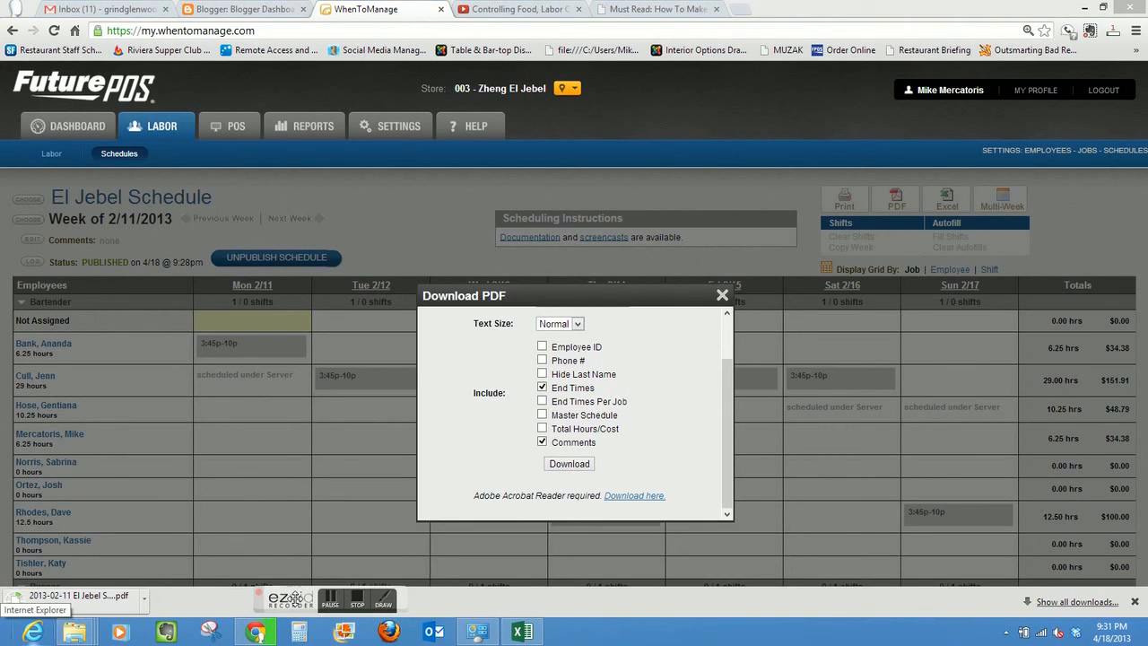
left_click(79, 601)
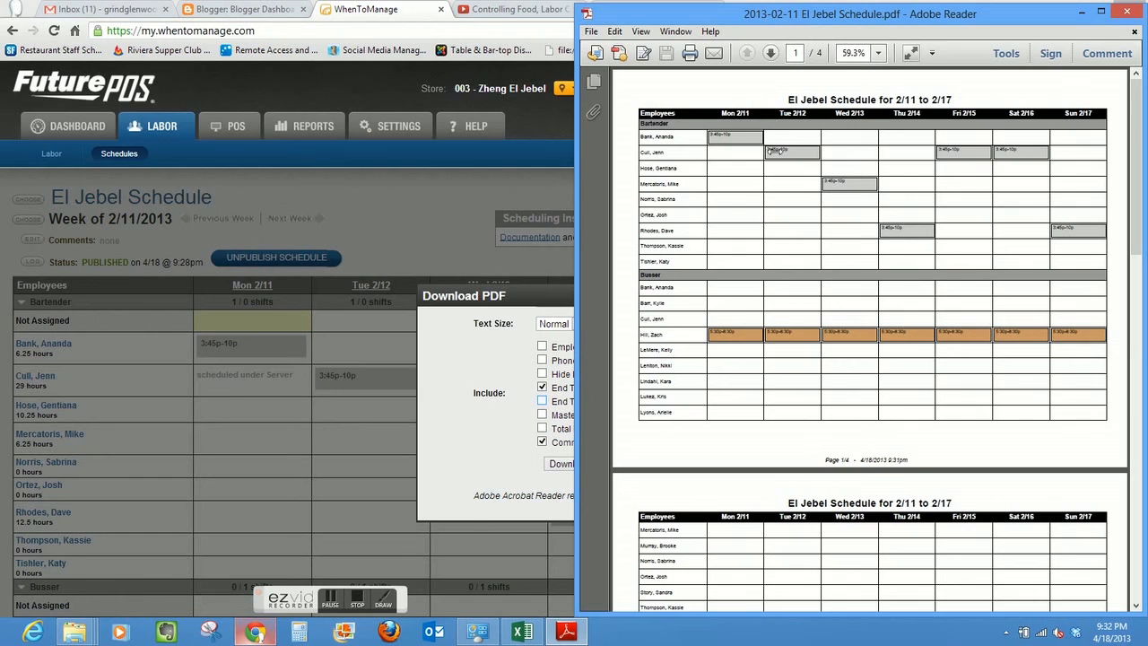
mouse_move(1141, 204)
left_mouse_down()
mouse_move(1144, 509)
mouse_move(1133, 193)
left_mouse_up()
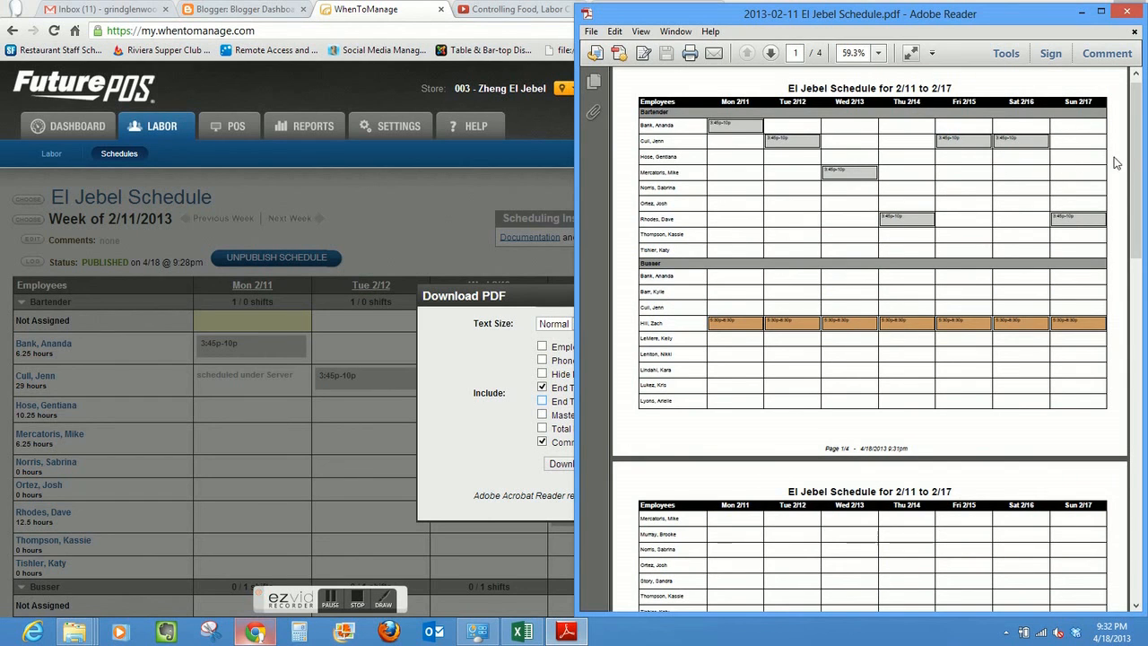
left_click_drag(1139, 156, 1144, 489)
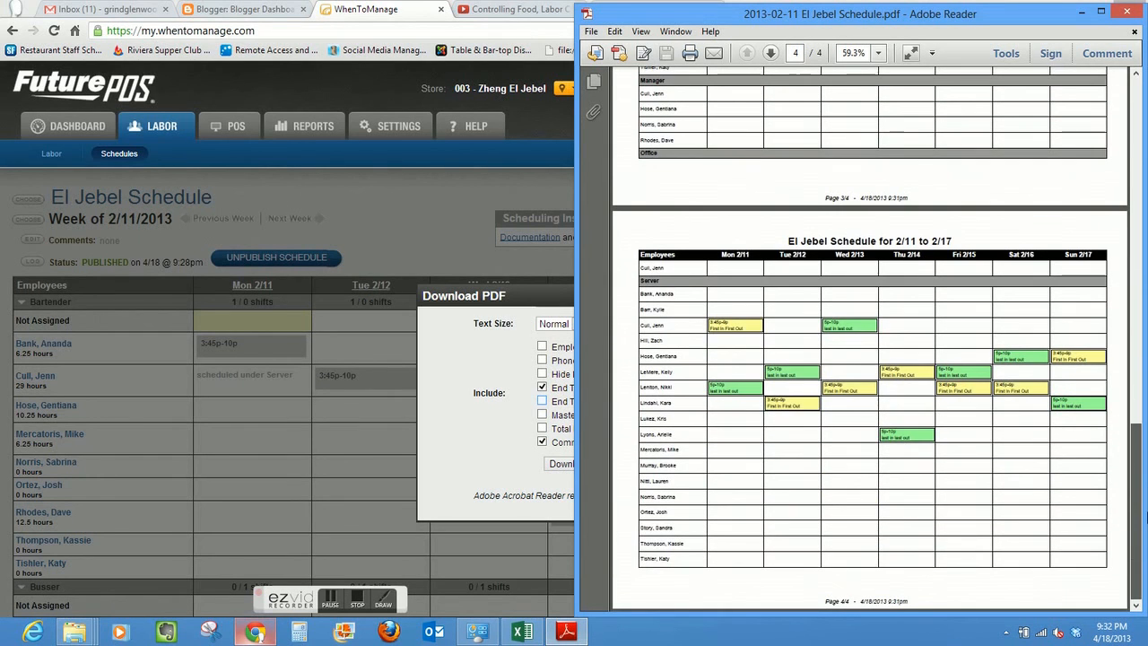
- Switch back to the El Jebel schedule in Chrome and close the PDF download options
left_click(479, 359)
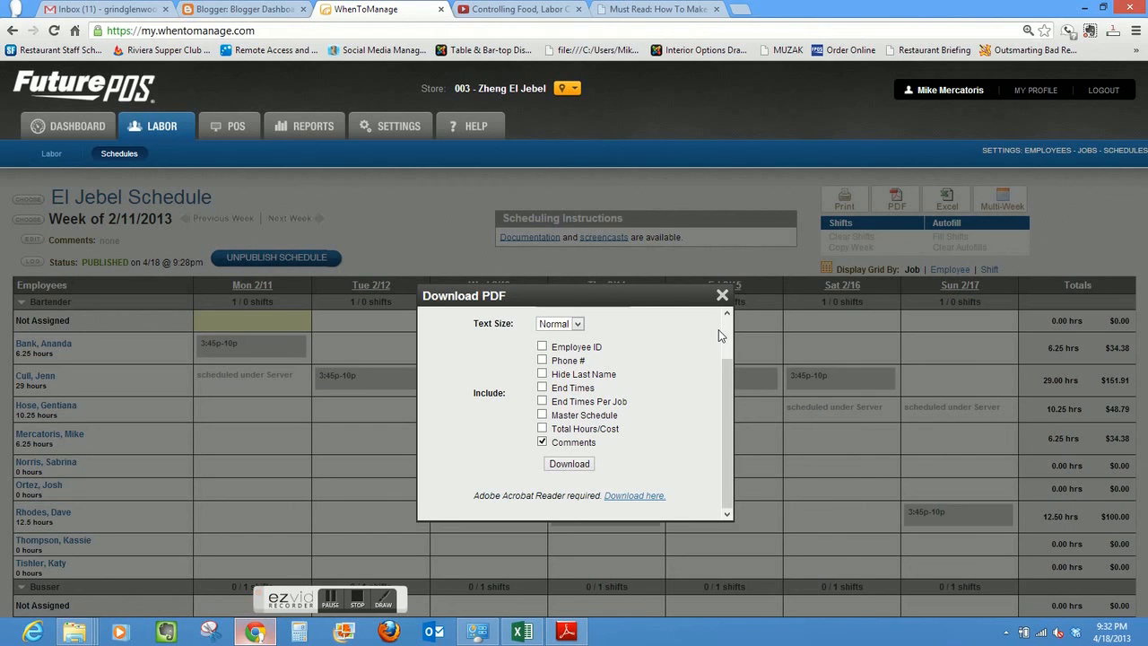
left_click(723, 297)
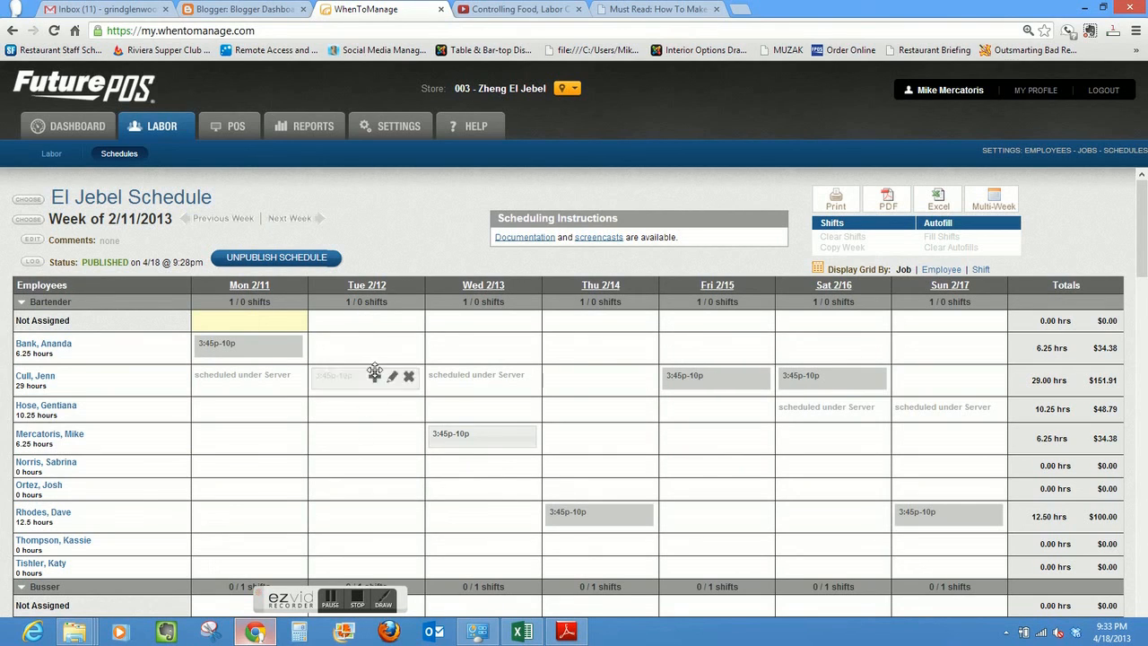
- Open the 3:45p-10p Bartender shift on Tue 2/12 in the published schedule for editing, and close it without saving
left_click(391, 378)
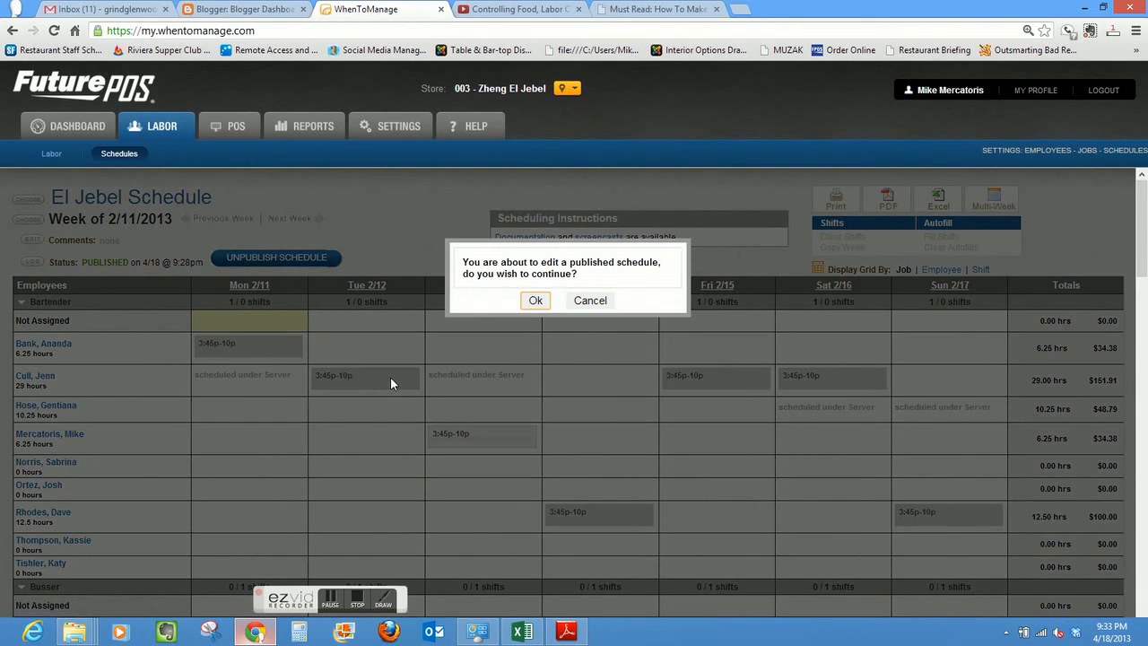
left_click(536, 301)
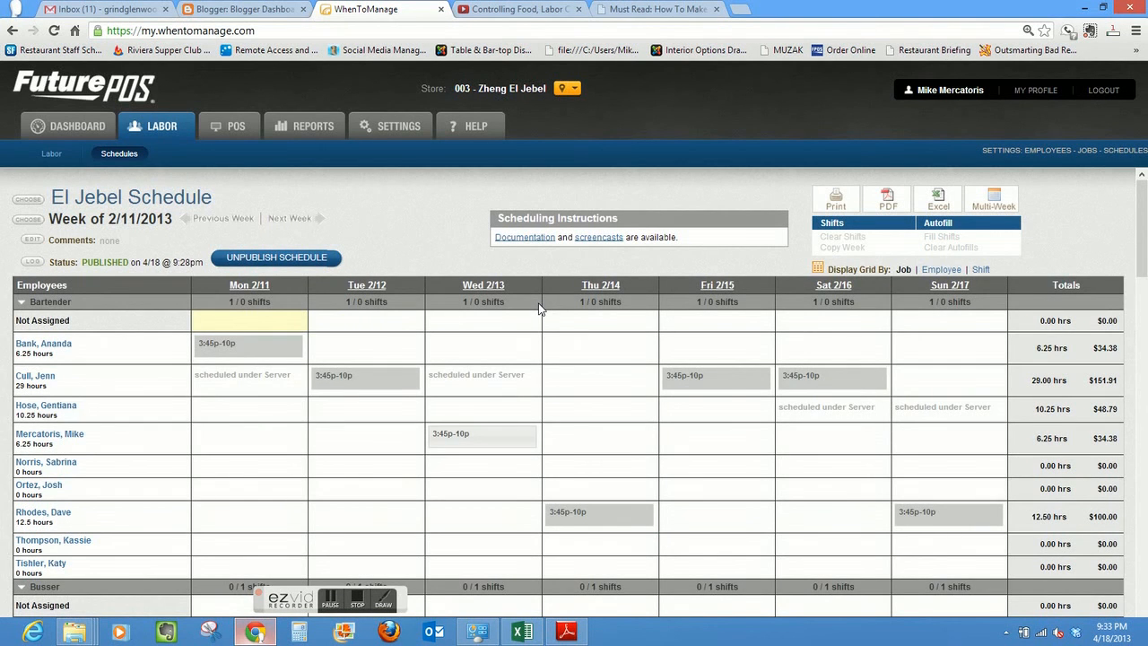
left_click(393, 381)
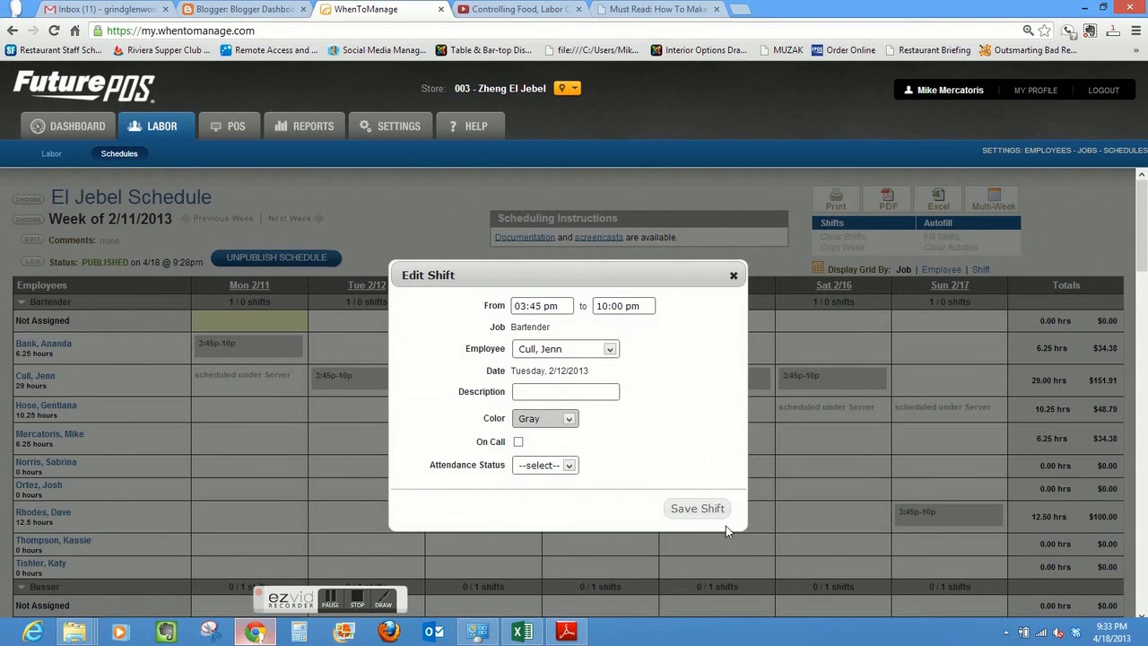
left_click(735, 275)
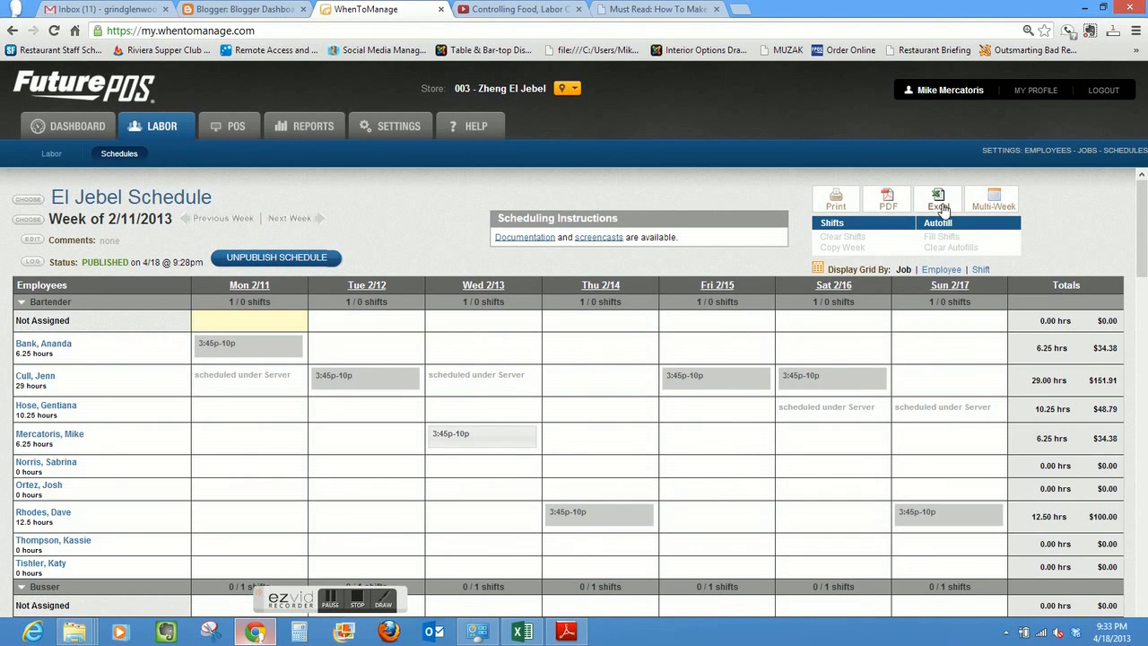
- Open the multi-week view of the El Jebel schedule, look through the shifts around the week of 2/11/2013, and close it
left_click(996, 198)
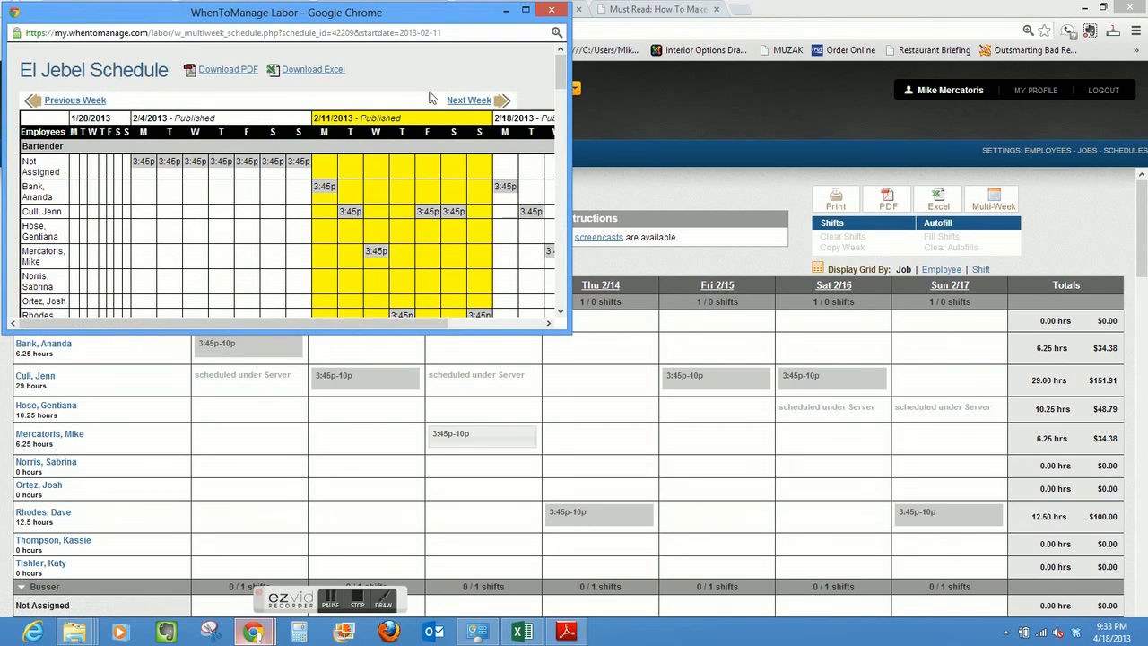
left_click_drag(566, 86, 567, 131)
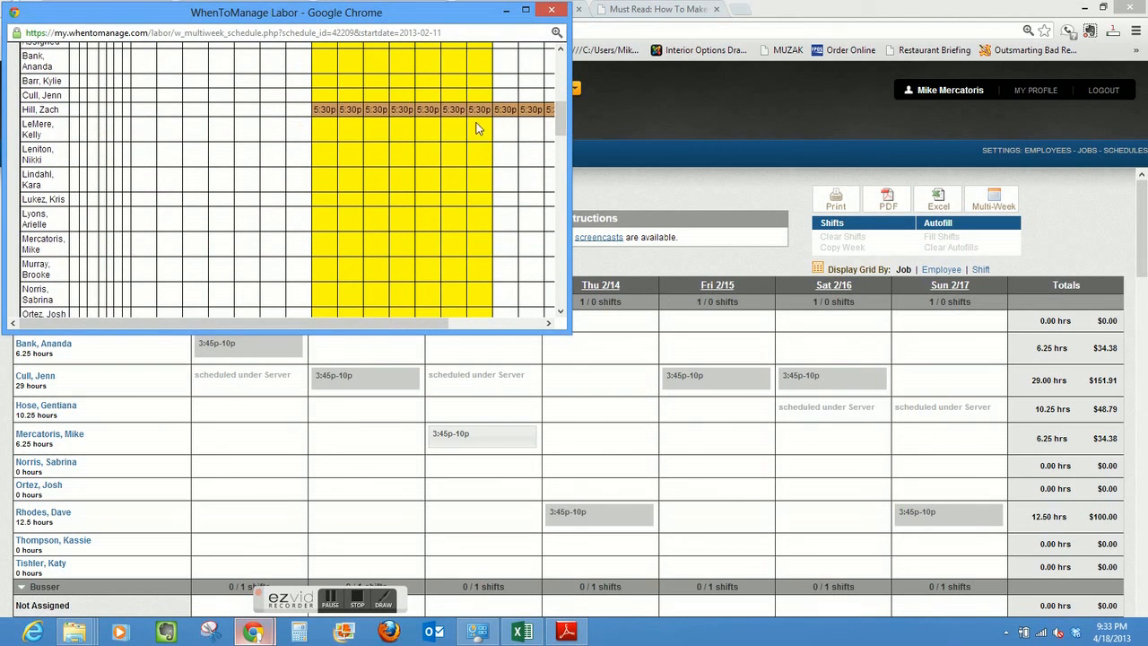
left_click_drag(562, 116, 563, 56)
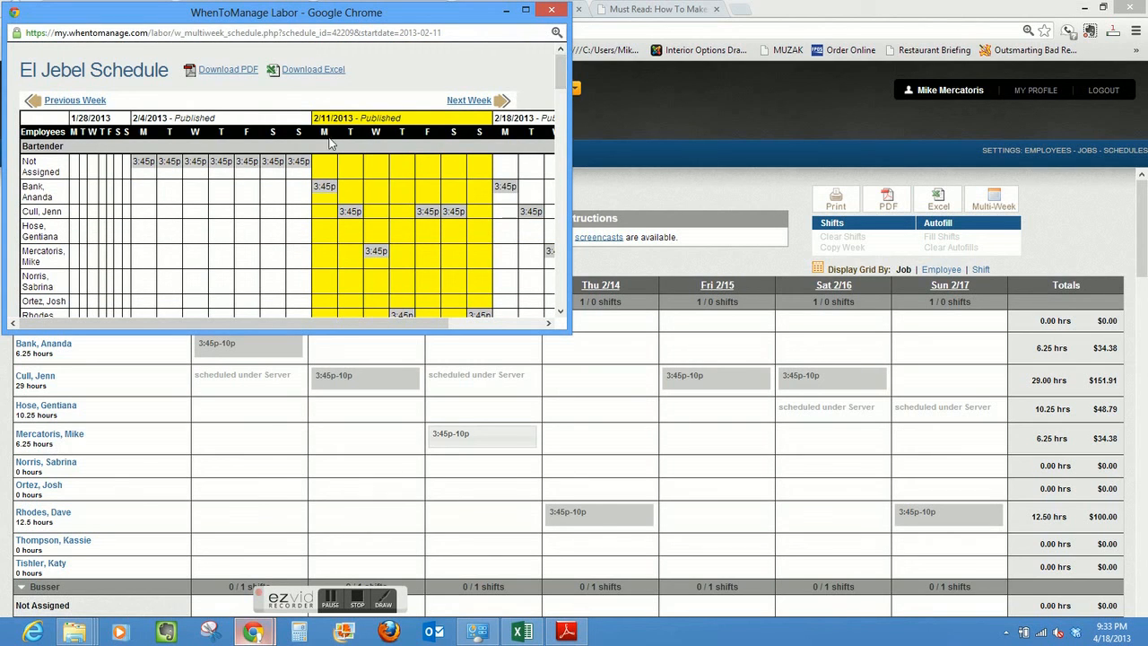
left_click(555, 11)
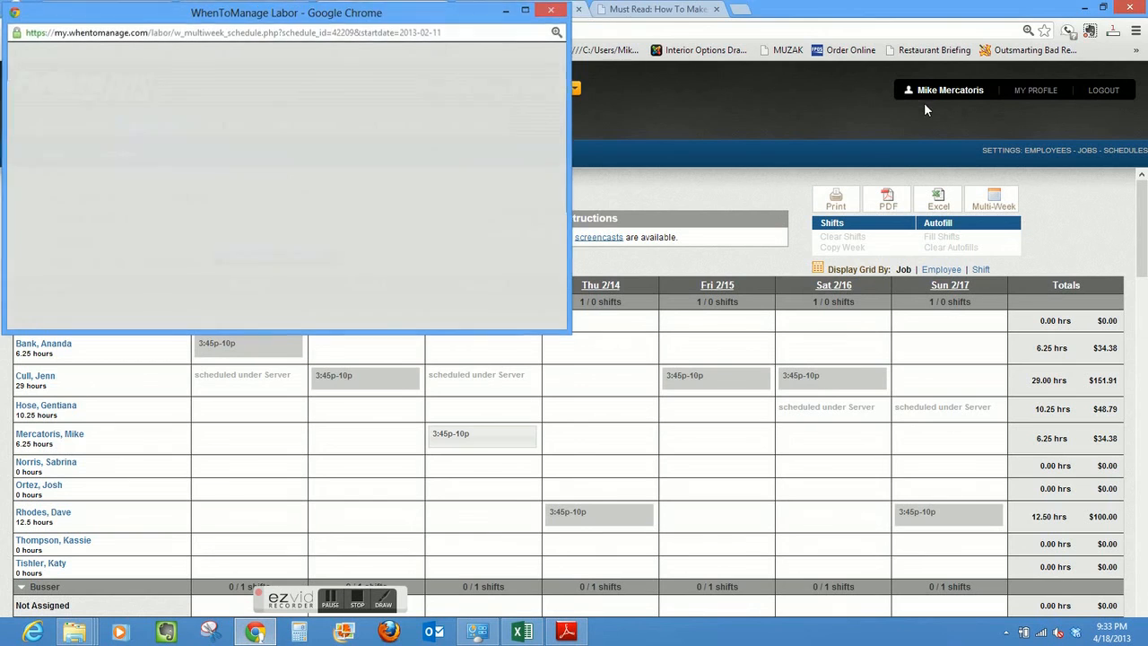
- Display the schedule grid by Employee and examine the individual employees' shifts across the week of 2/11/2013
left_click(951, 271)
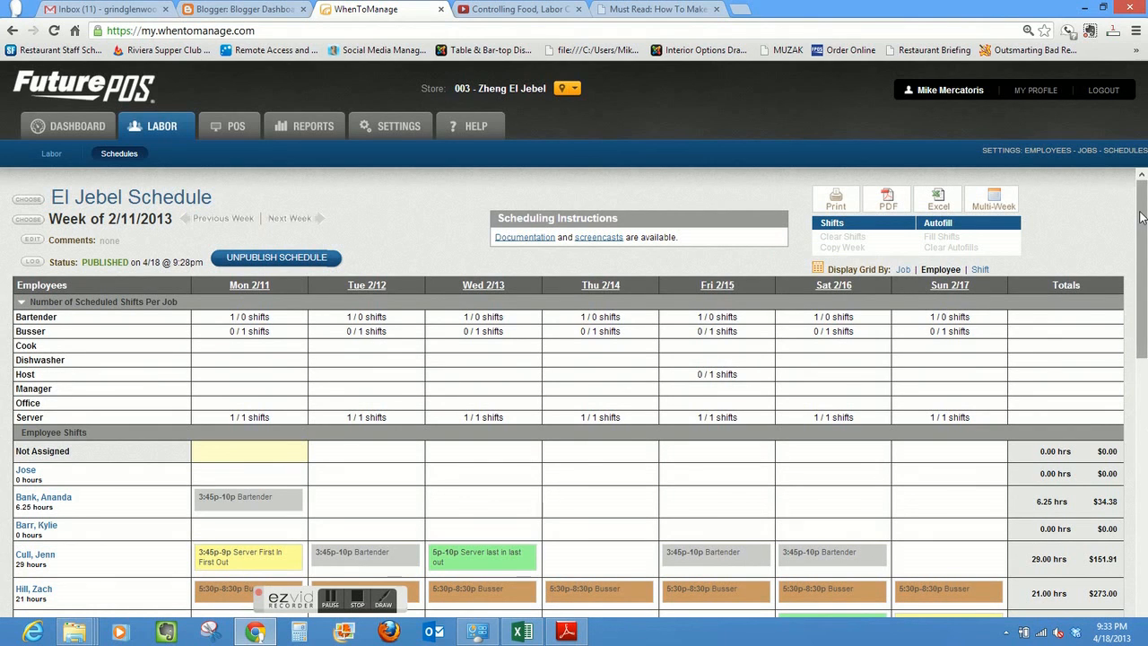
left_click_drag(1142, 216, 1145, 311)
mouse_move(333, 304)
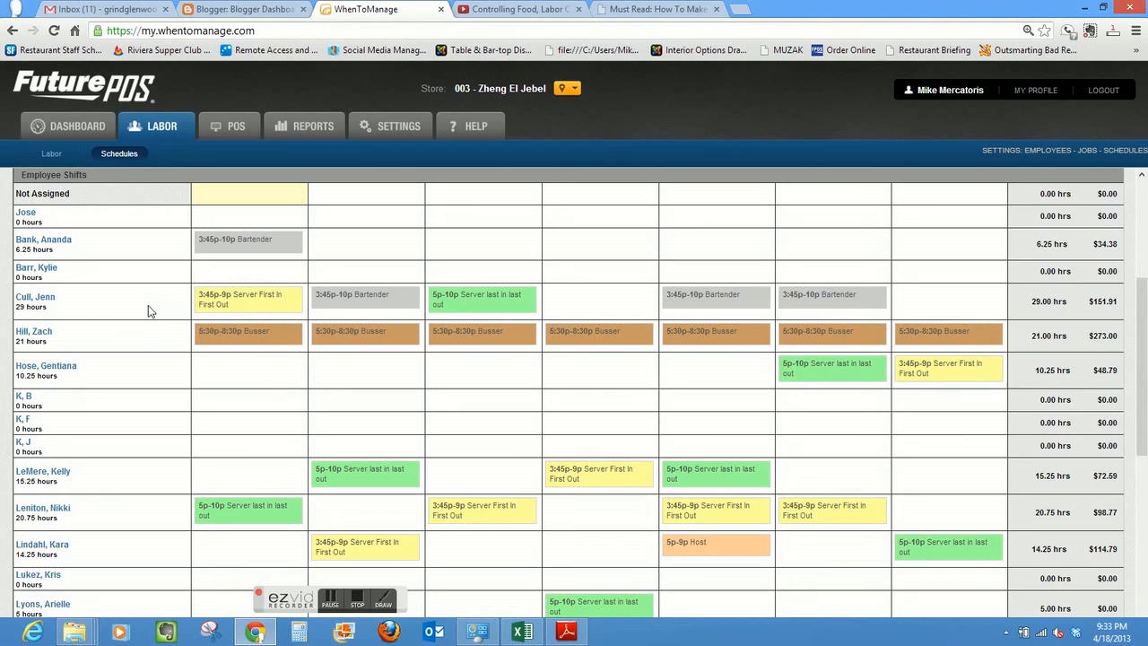
mouse_move(408, 307)
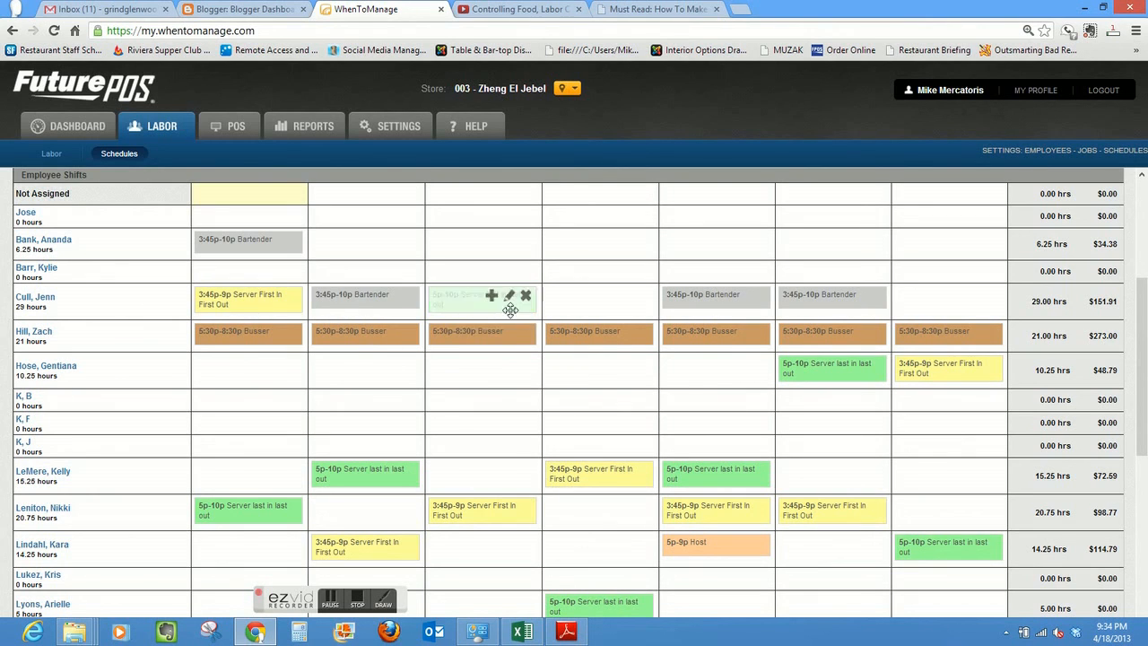
mouse_move(675, 302)
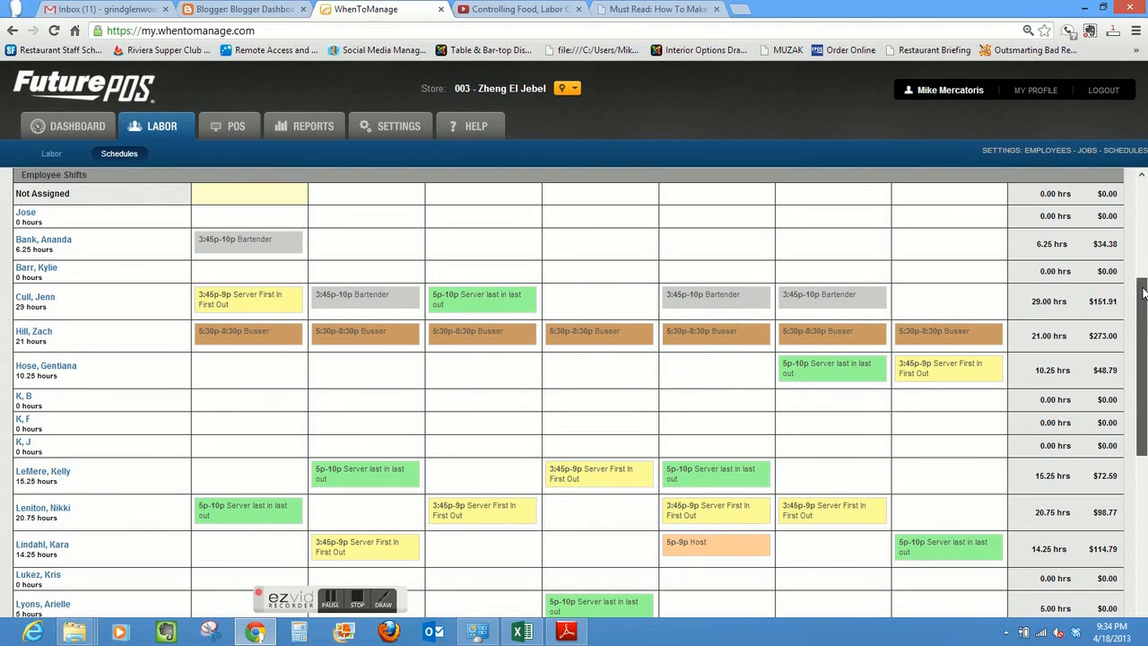
- Review the lunch, dinner and total hours and costs in the Schedule Totals, and return to the start of the schedule
left_click_drag(1144, 293, 1144, 543)
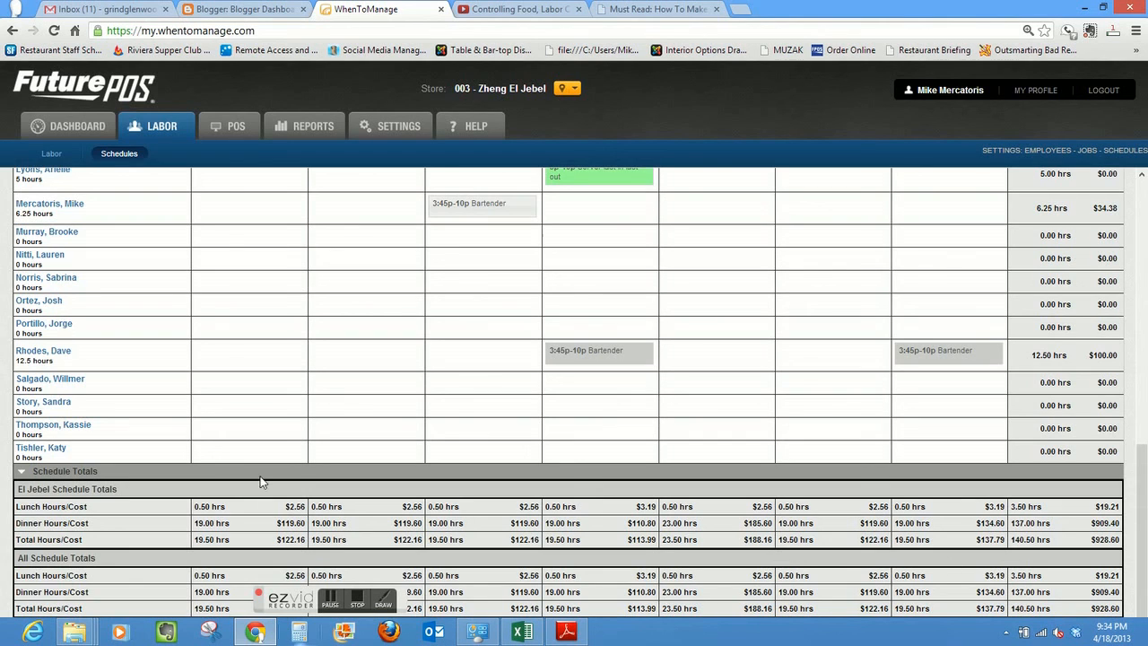
left_click_drag(310, 596, 32, 71)
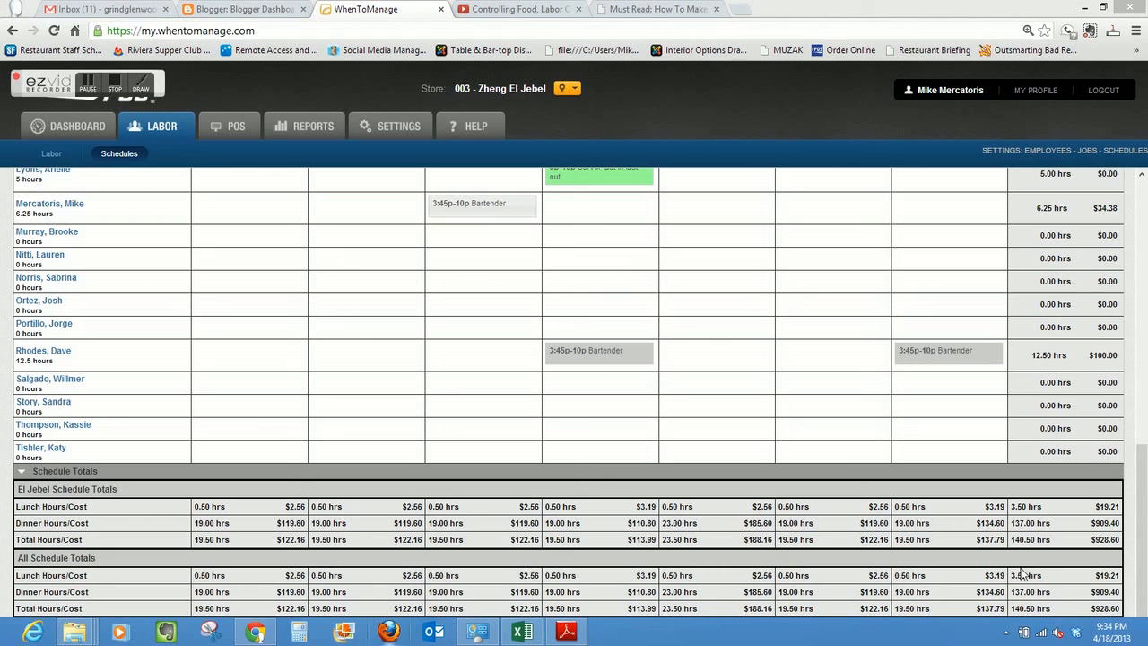
left_click_drag(1142, 570, 1144, 209)
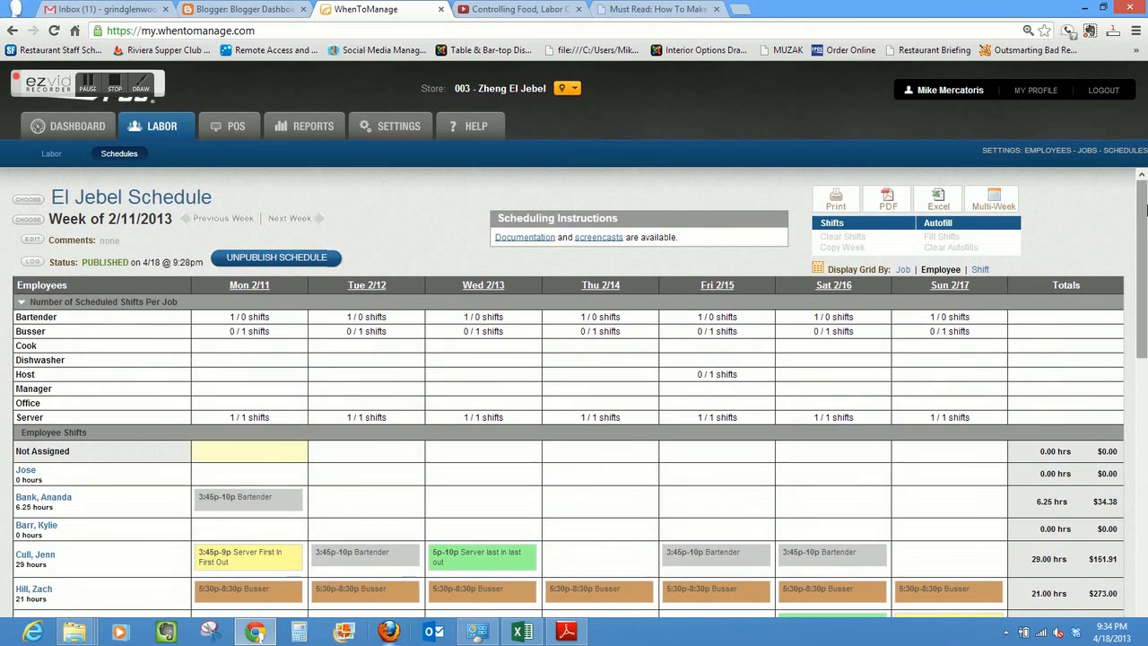